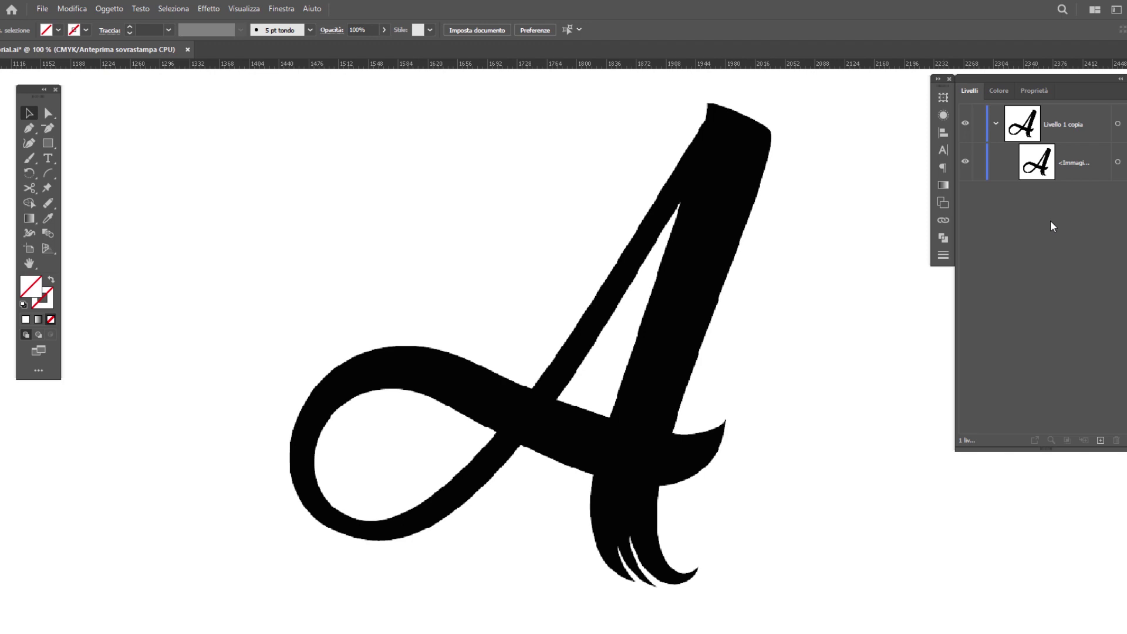
- Lock the scanned letter A image layer and turn on the rulers from the View menu
click(1068, 164)
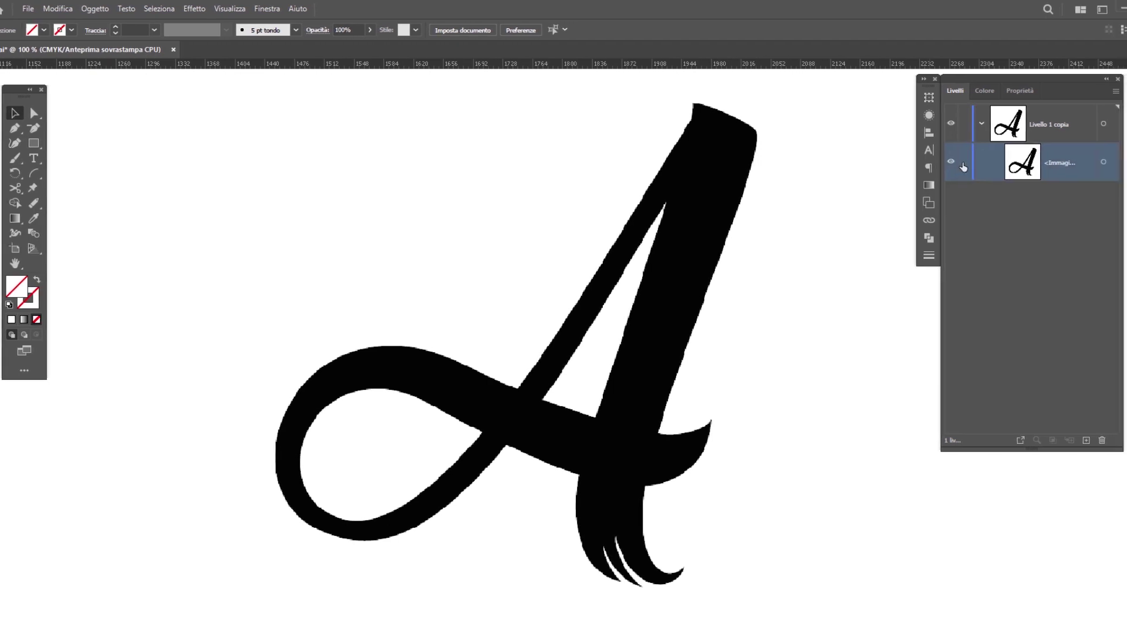
click(963, 164)
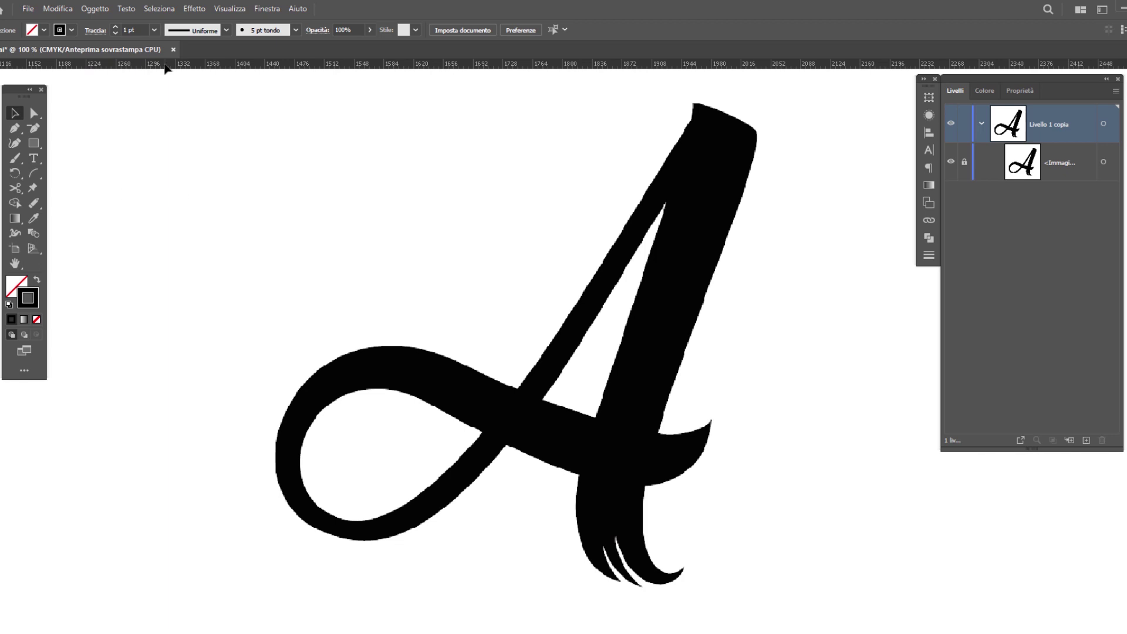
click(232, 10)
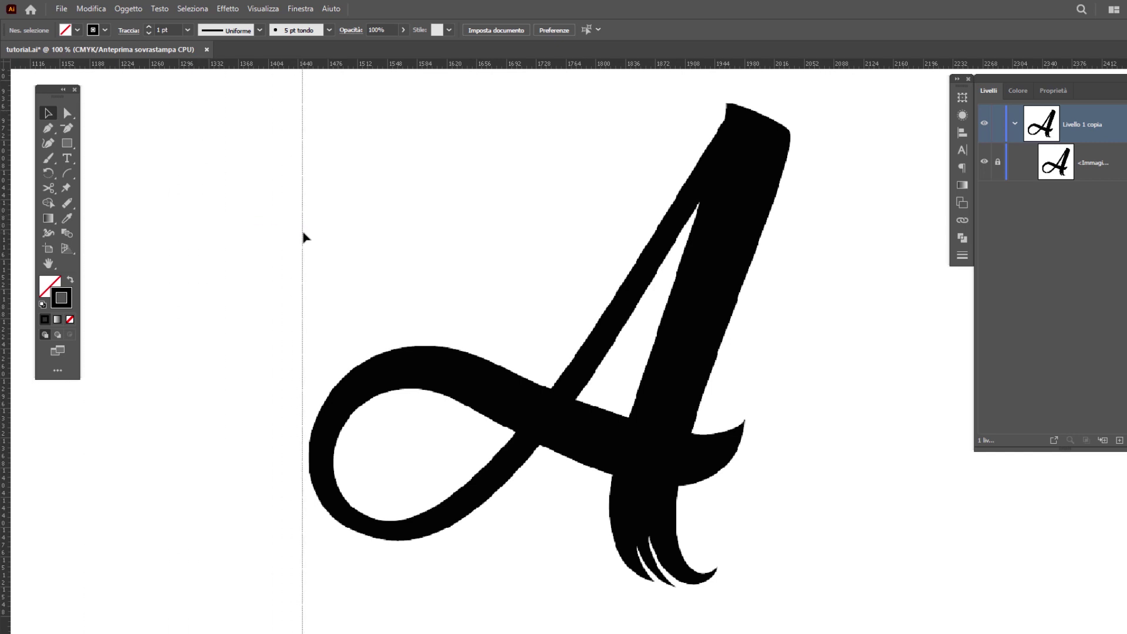
- Place guides at the loop's edges, the letter's top, the upper stem and the loop's right end
drag(240, 227, 309, 241)
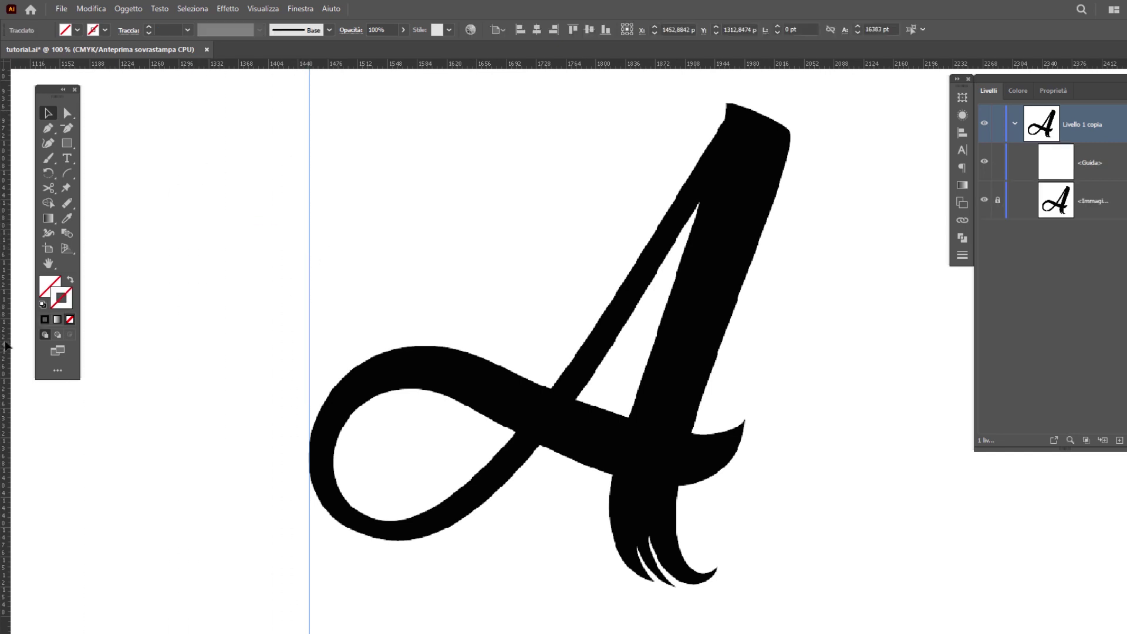
drag(7, 346, 335, 352)
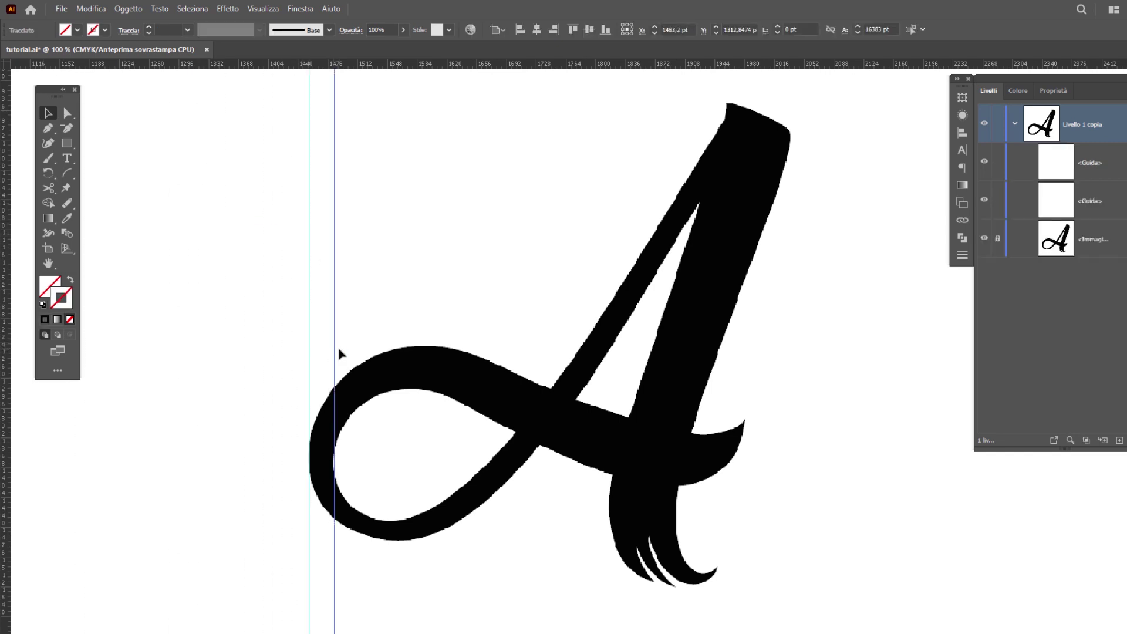
drag(420, 65, 340, 347)
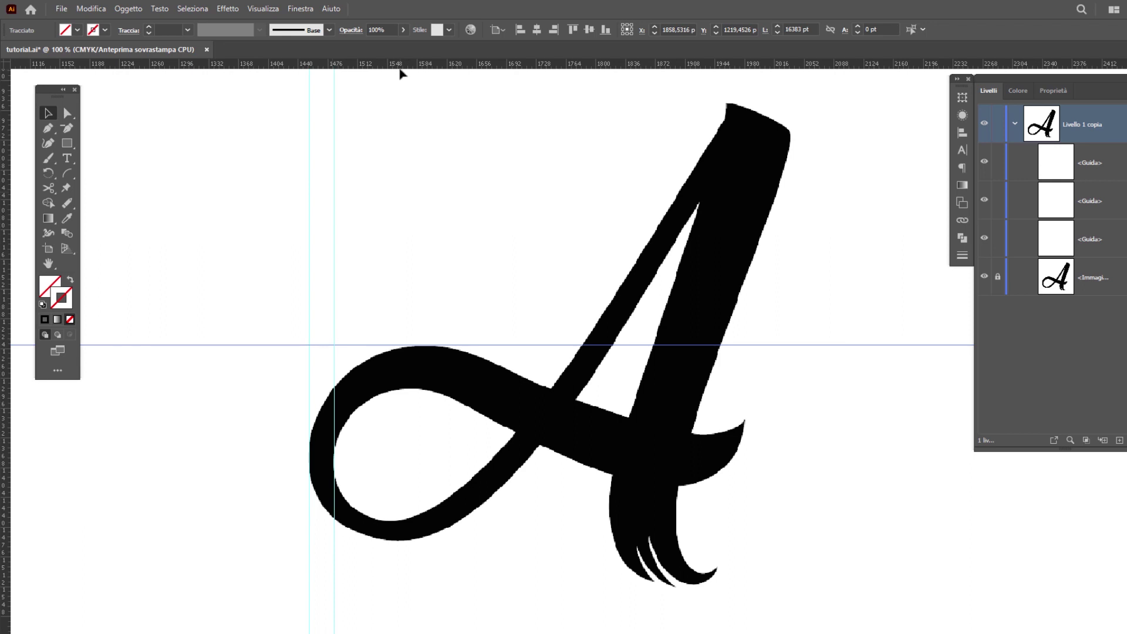
drag(403, 65, 423, 388)
drag(508, 65, 457, 522)
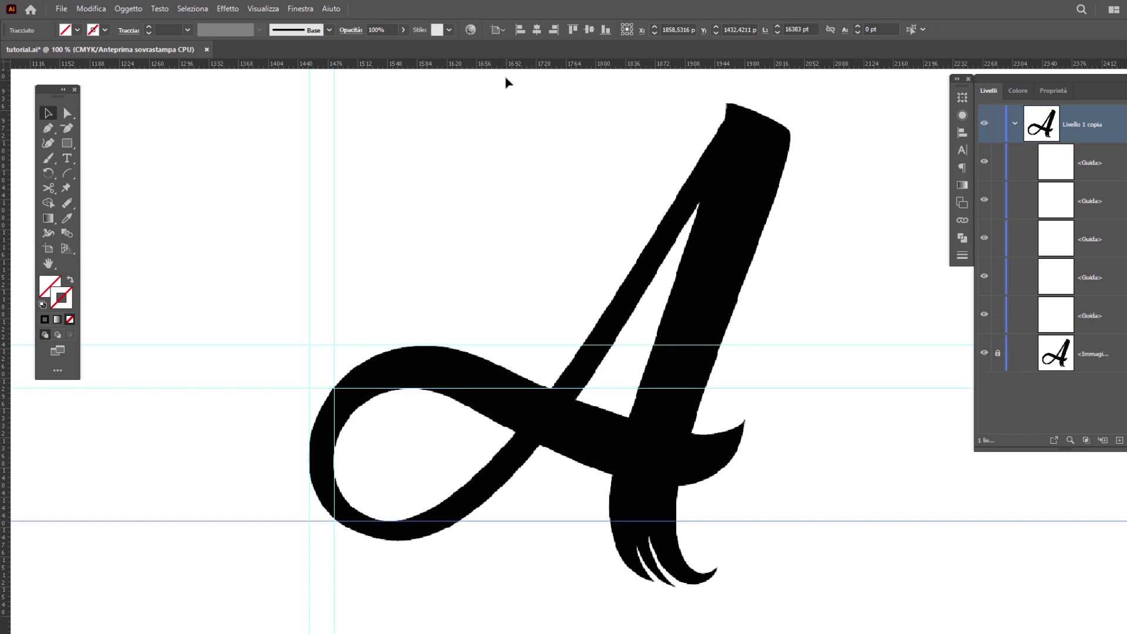
drag(509, 67, 469, 544)
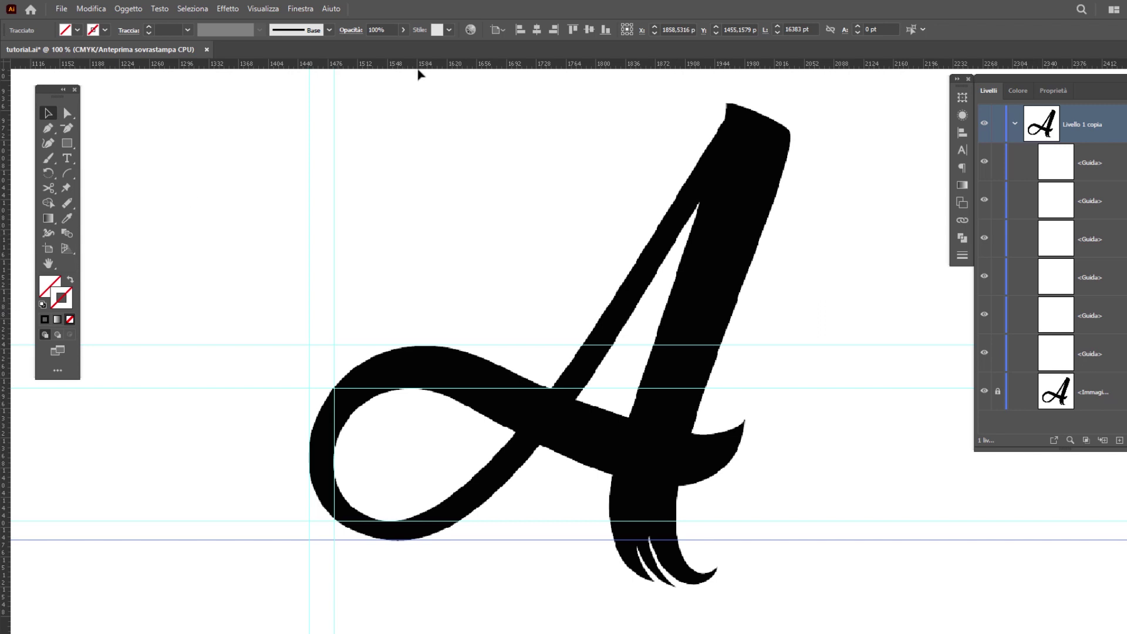
drag(575, 66, 573, 103)
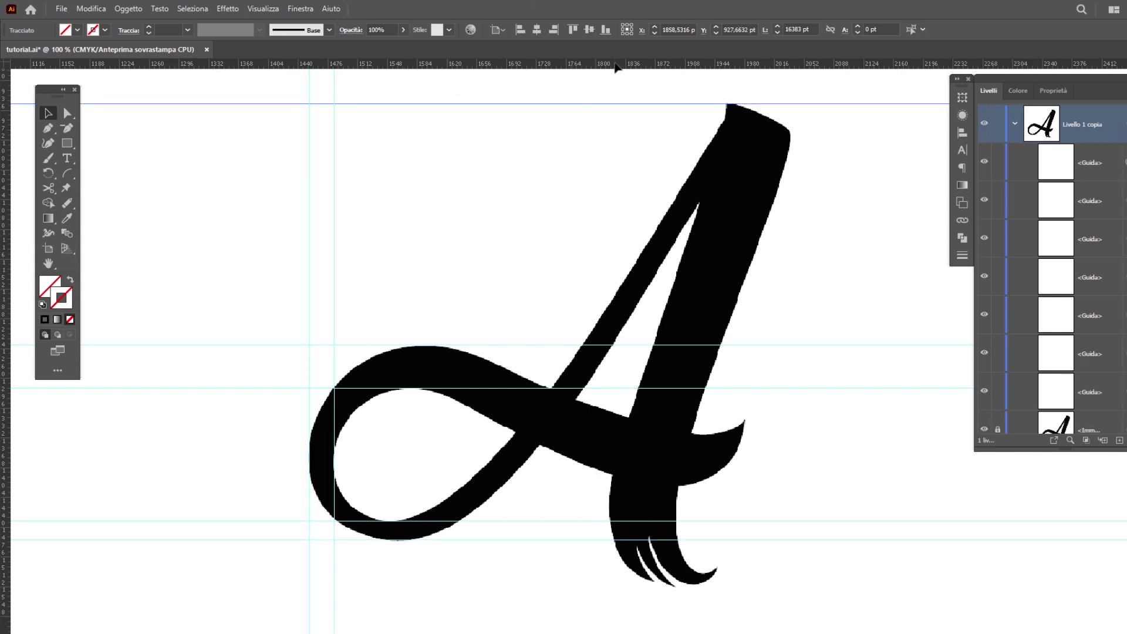
drag(496, 67, 496, 202)
mouse_move(5, 331)
mouse_down()
mouse_move(504, 374)
mouse_move(517, 384)
mouse_up()
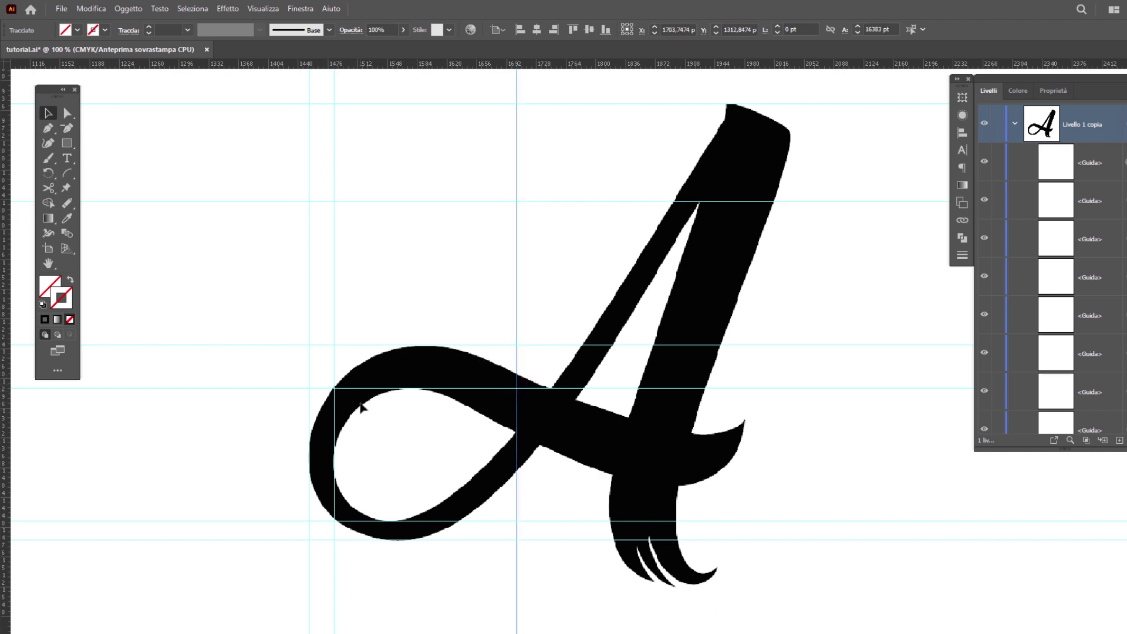
- Add vertical guides at the crossbar junction, thin stroke, inner counter and thick stem
drag(4, 381, 543, 441)
drag(6, 405, 538, 463)
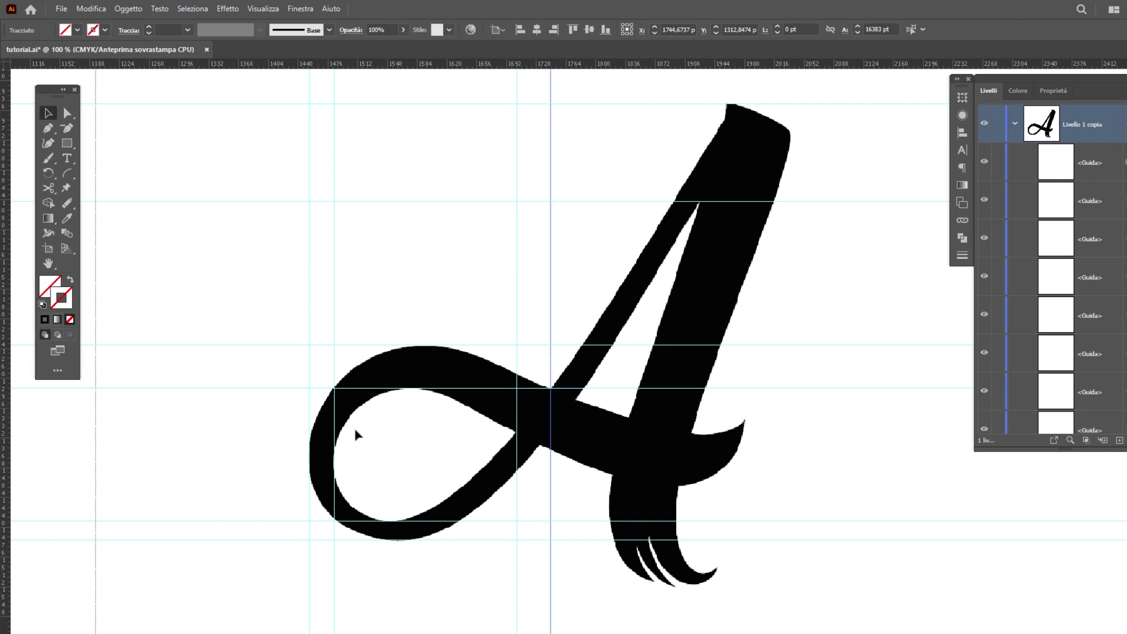
drag(2, 402, 575, 451)
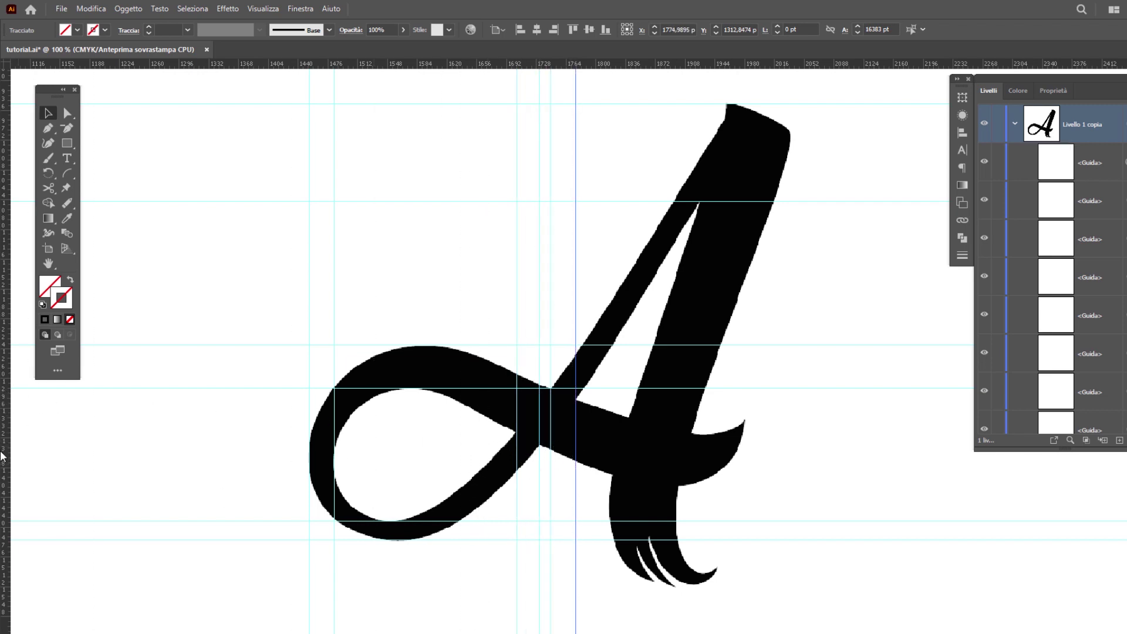
mouse_move(5, 454)
mouse_down()
mouse_move(500, 457)
mouse_move(626, 480)
mouse_up()
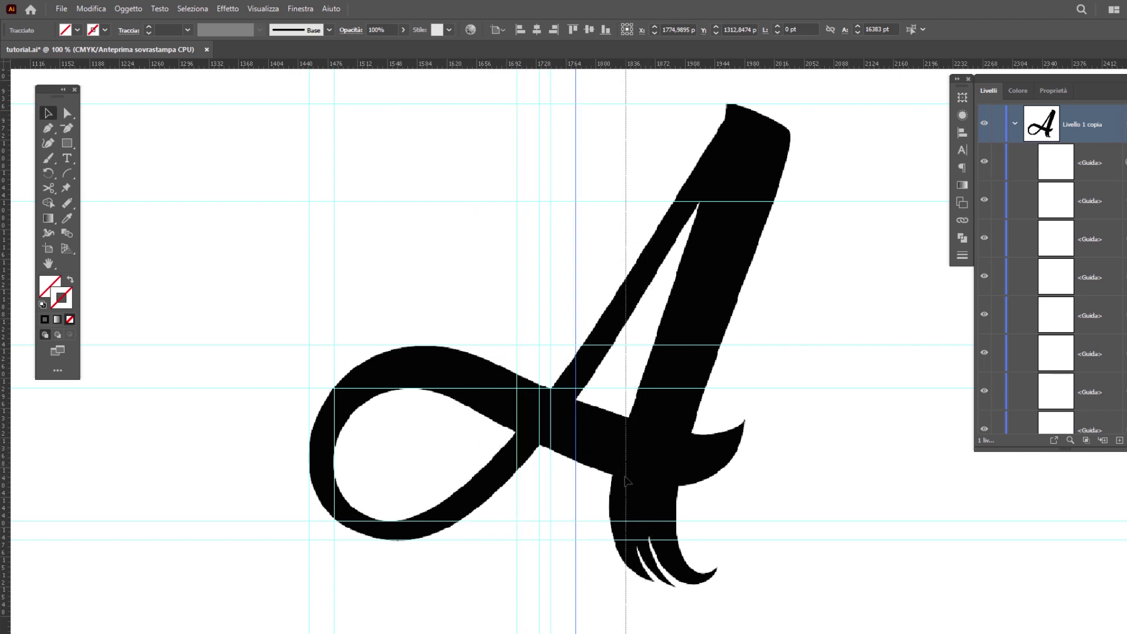
drag(625, 480, 627, 481)
- Add guides along the thick stem, tail strokes and base, then enlarge the Layers panel
drag(3, 405, 699, 404)
drag(6, 464, 790, 449)
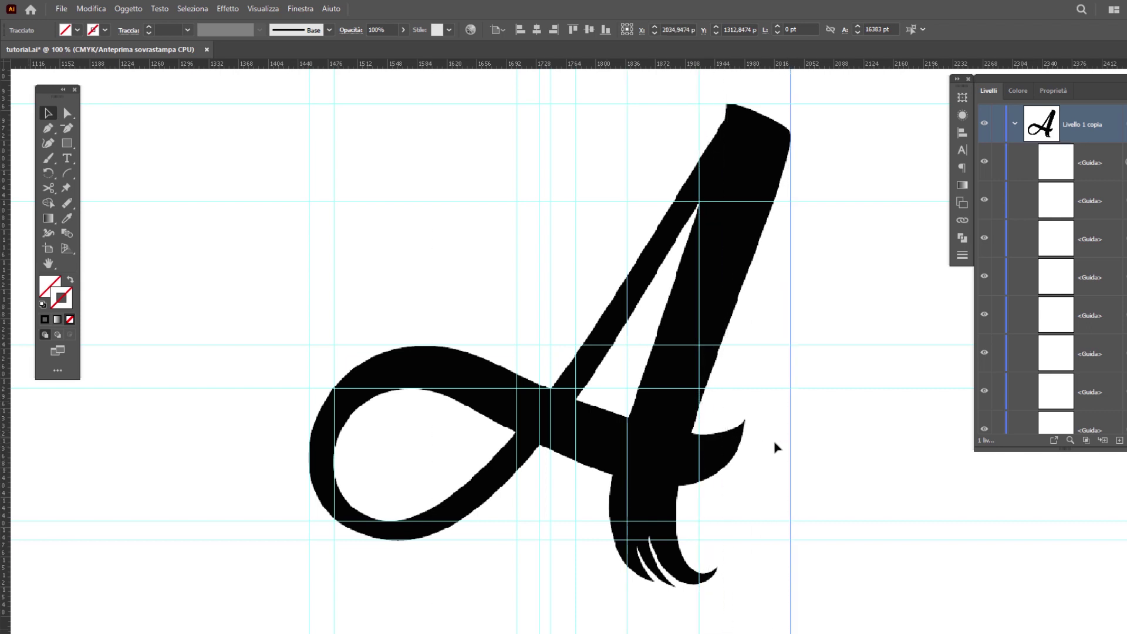
drag(6, 324, 745, 452)
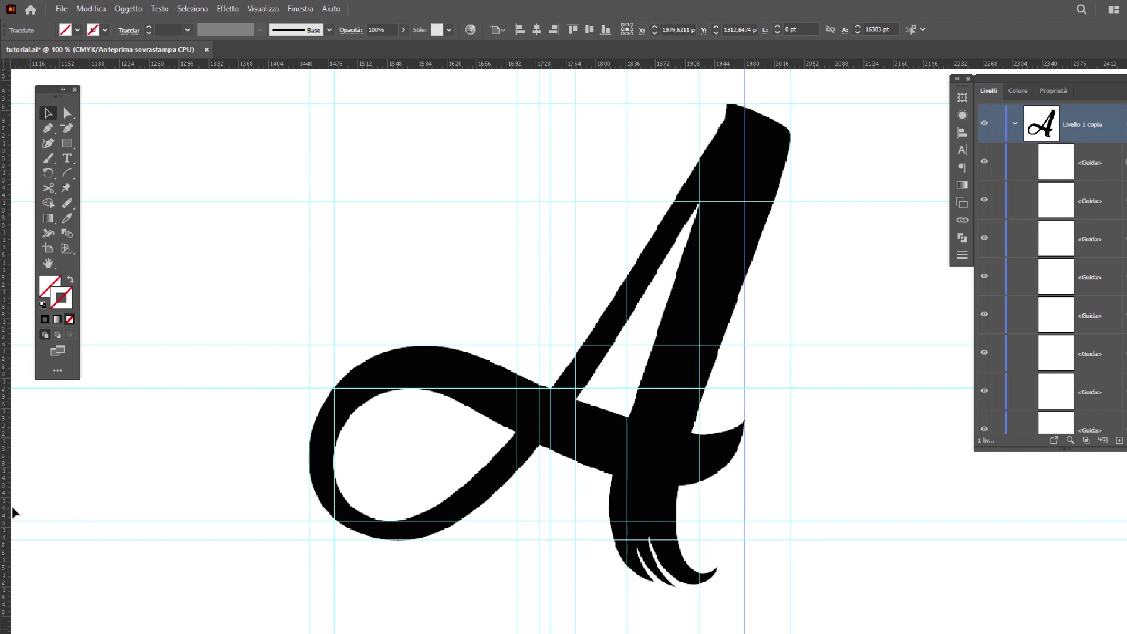
drag(13, 512, 610, 572)
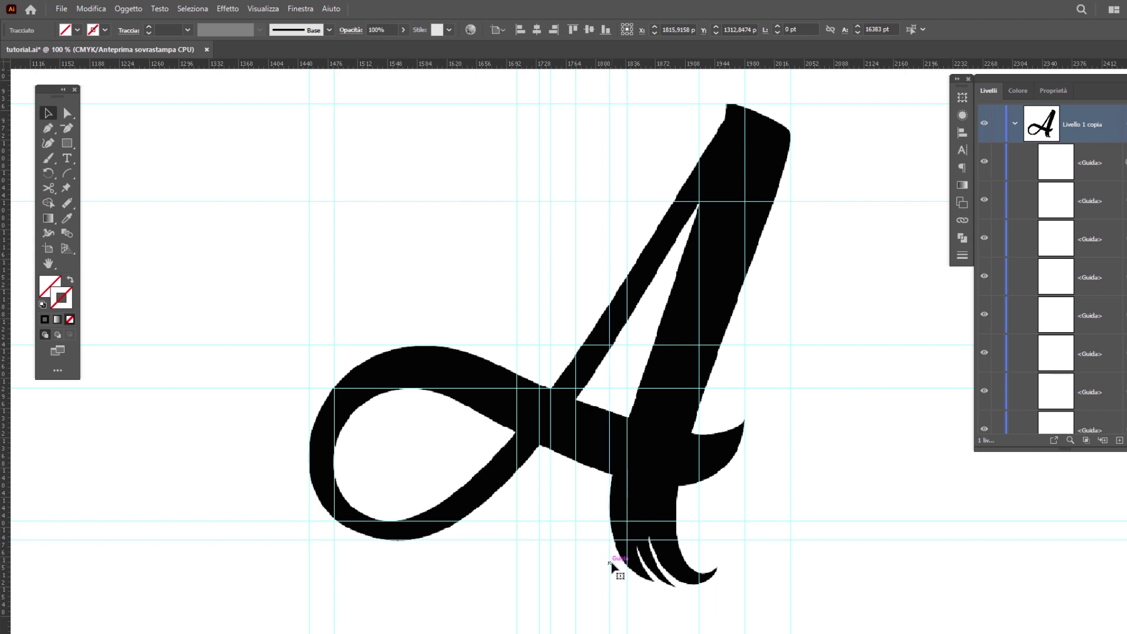
mouse_move(652, 65)
mouse_down()
mouse_move(649, 587)
mouse_move(757, 575)
mouse_move(687, 551)
mouse_move(704, 536)
mouse_up()
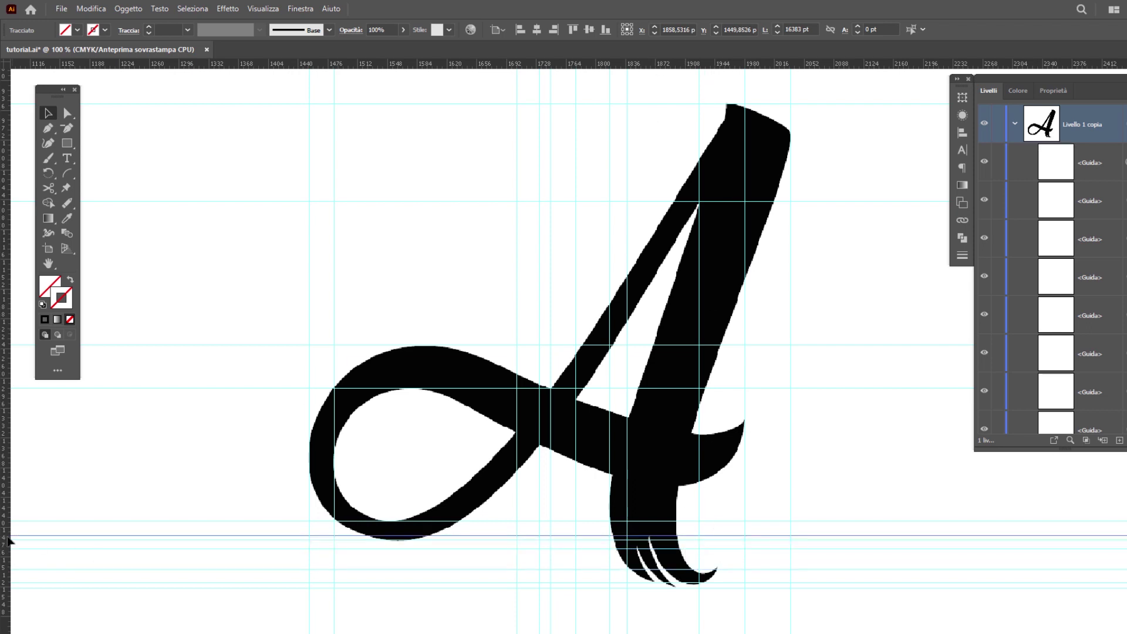
drag(11, 540, 692, 550)
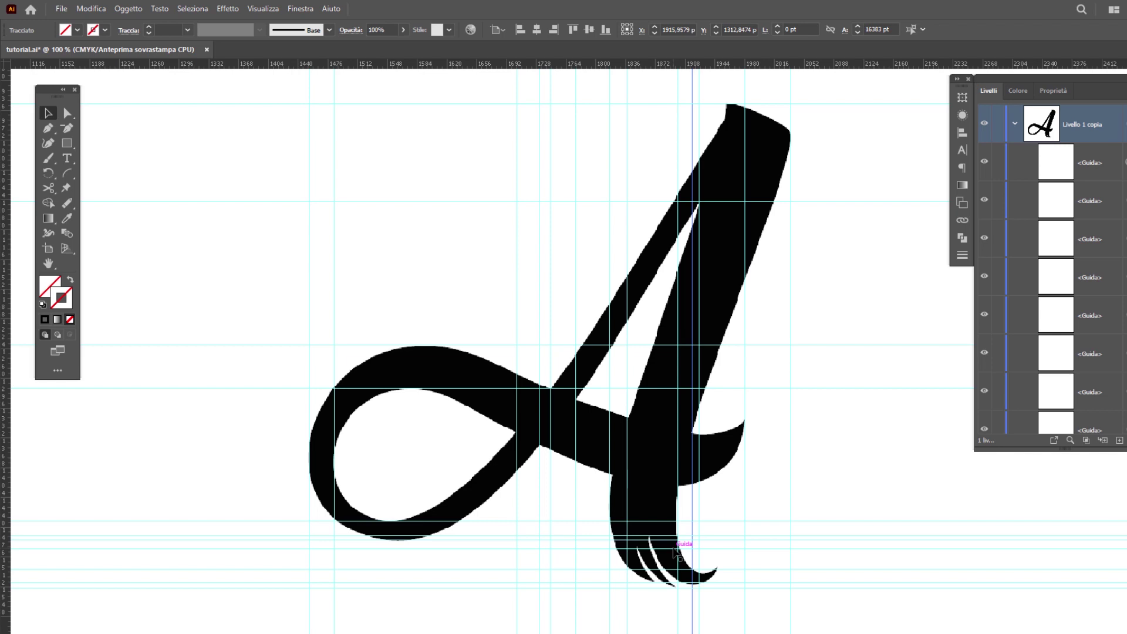
drag(1124, 450, 1106, 580)
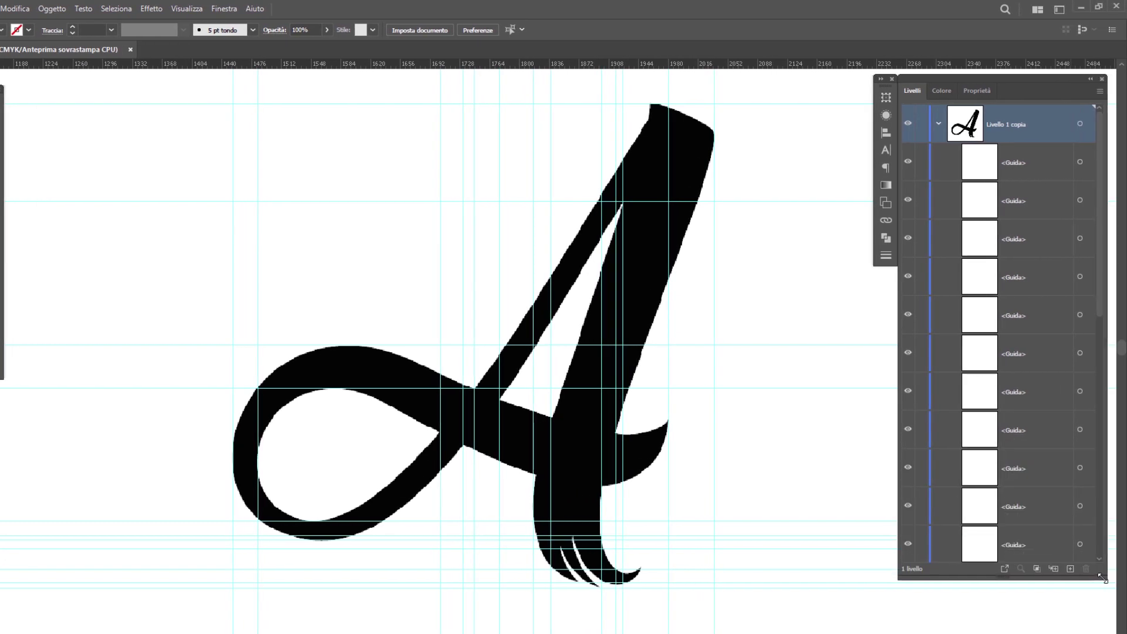
- Select every guide in the Layers panel and group them with Ctrl+G
click(1030, 164)
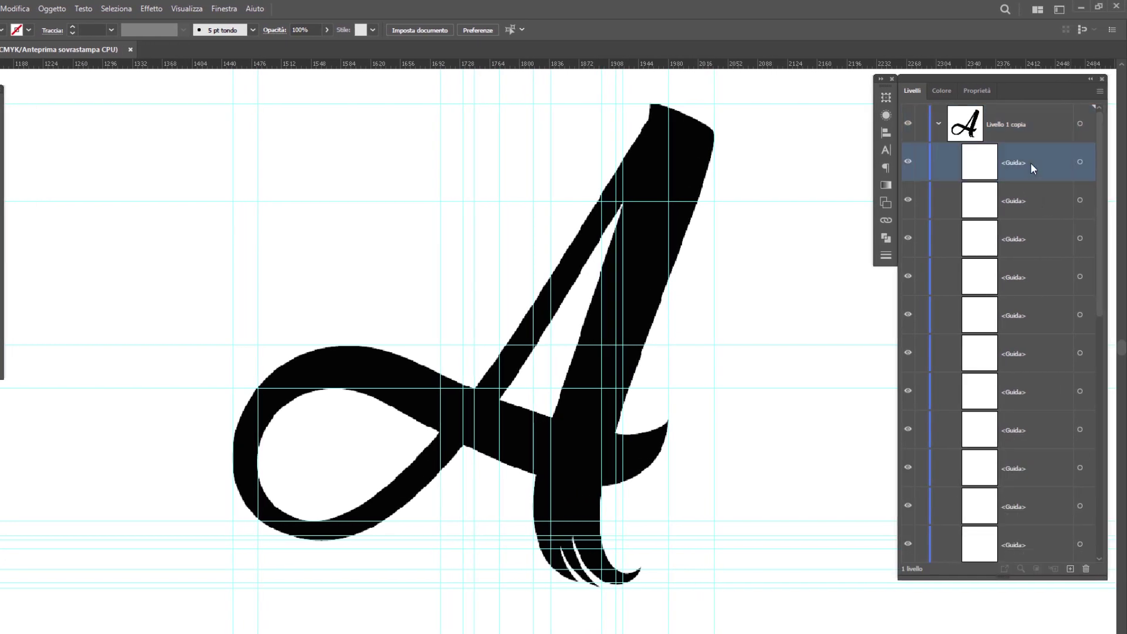
click(1080, 163)
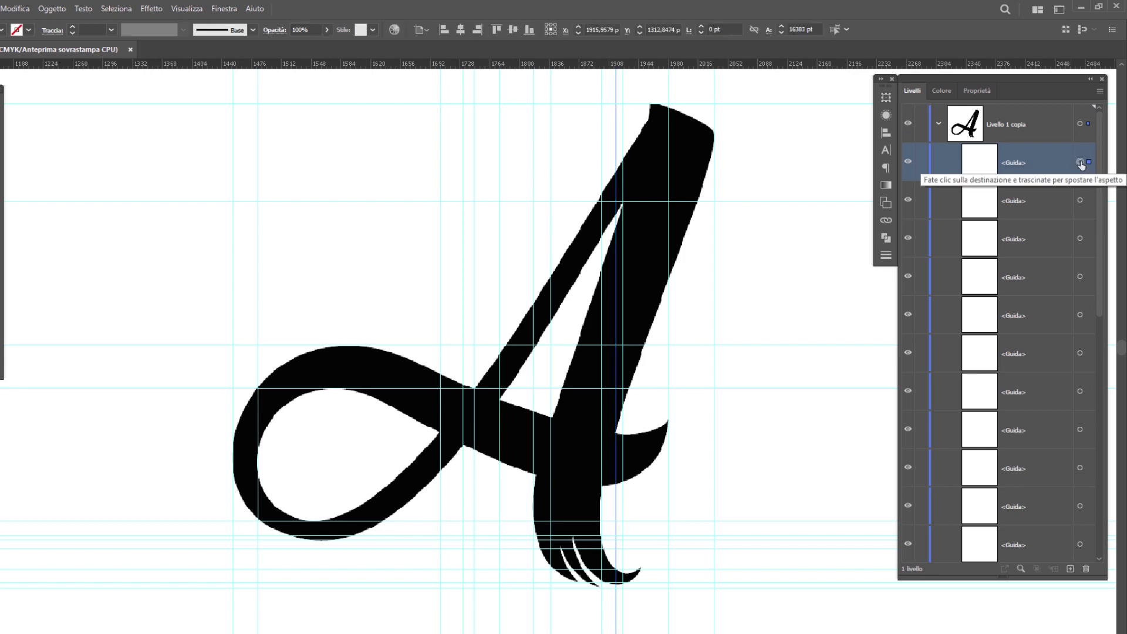
scroll(1055, 482, down, 5)
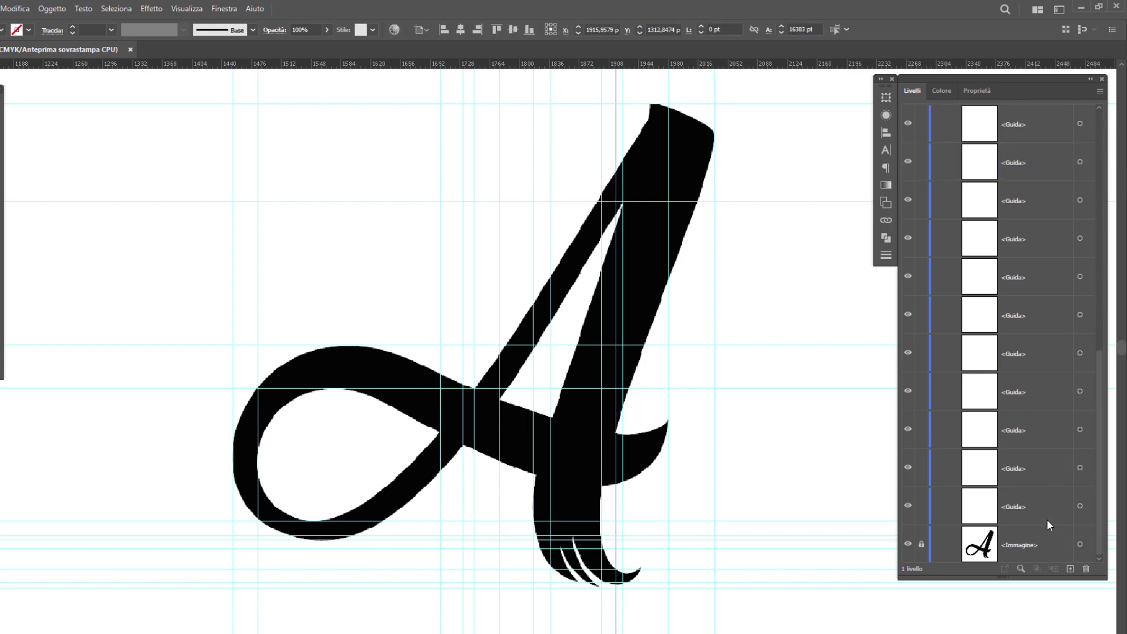
key(ctrl+a)
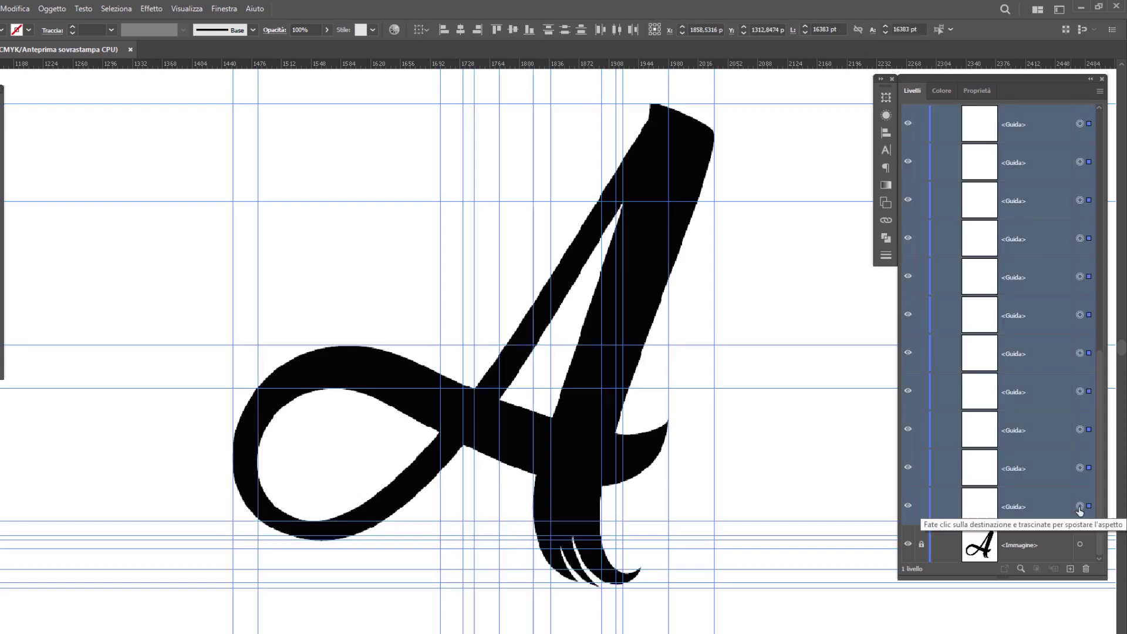
key(Up)
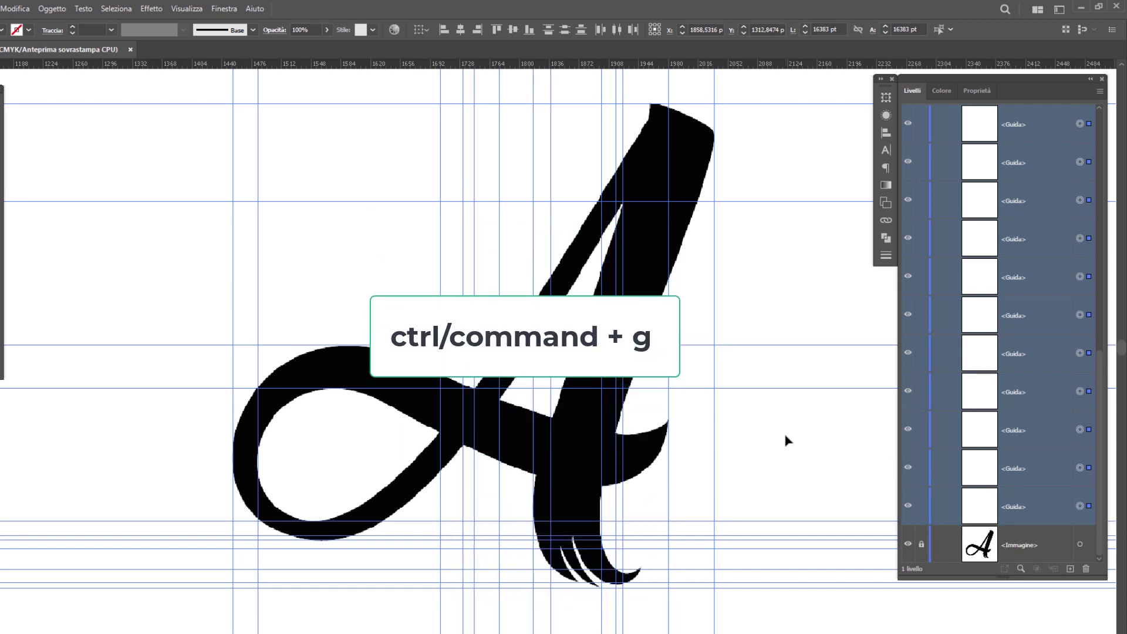
key(ctrl+g)
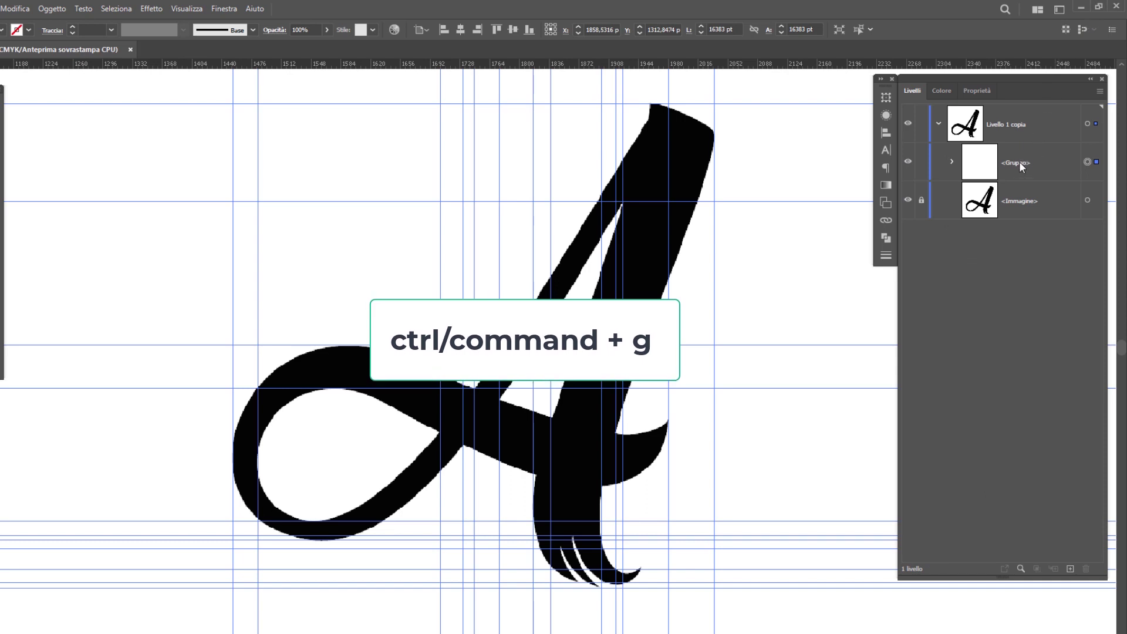
- Rename the guide group to GUIDE and toggle its visibility off and back on
click(1021, 168)
double_click(1019, 162)
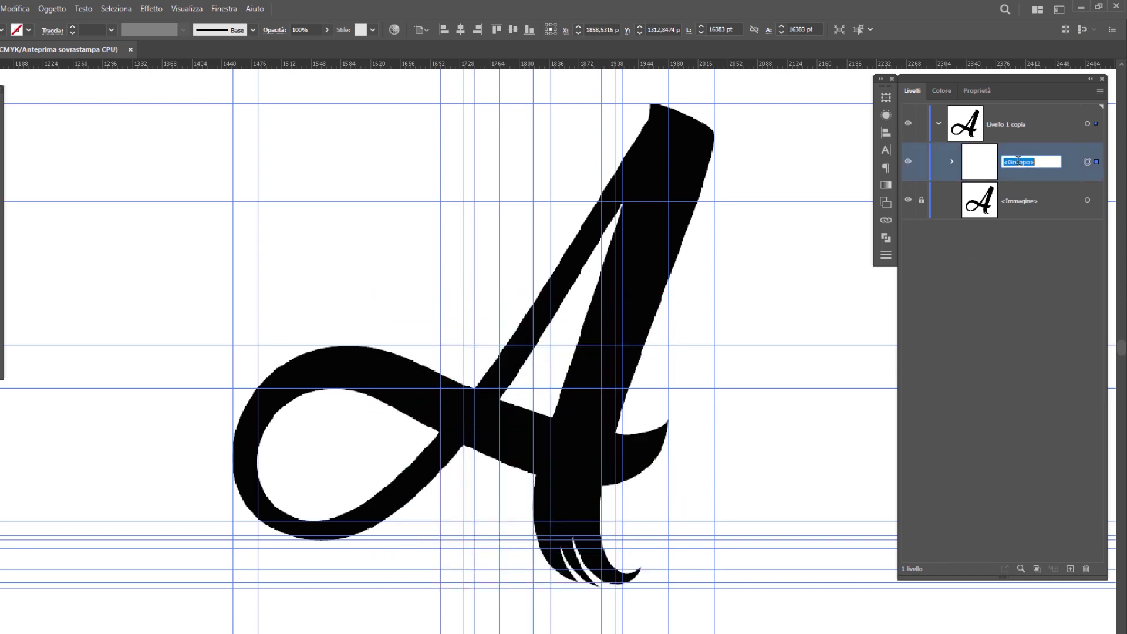
text(GUIDE)
key(Return)
click(908, 162)
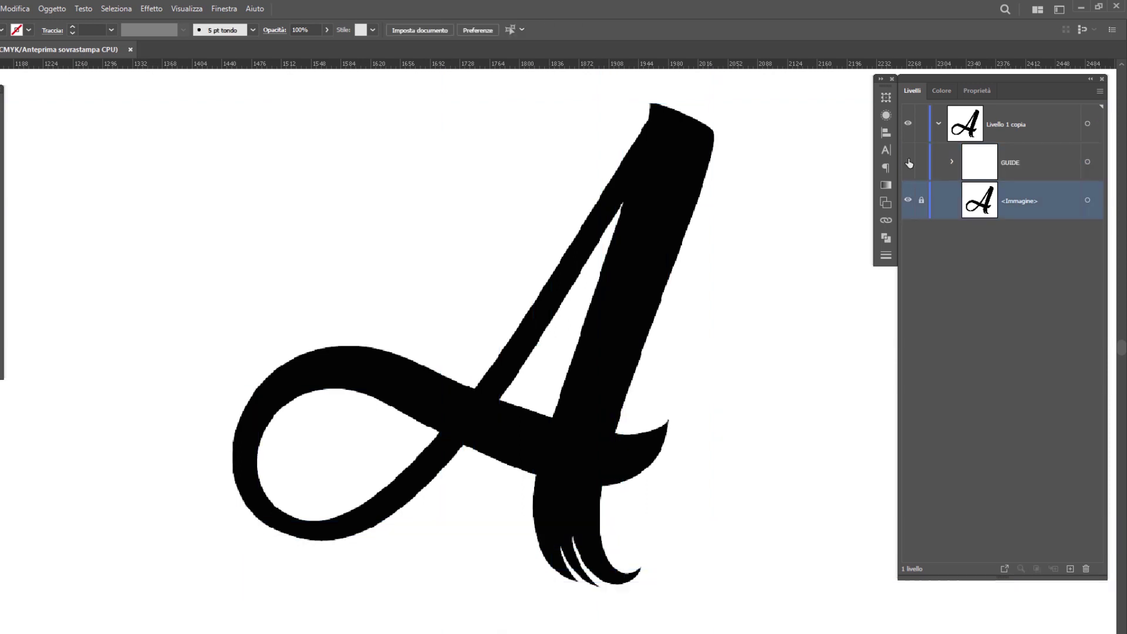
click(908, 162)
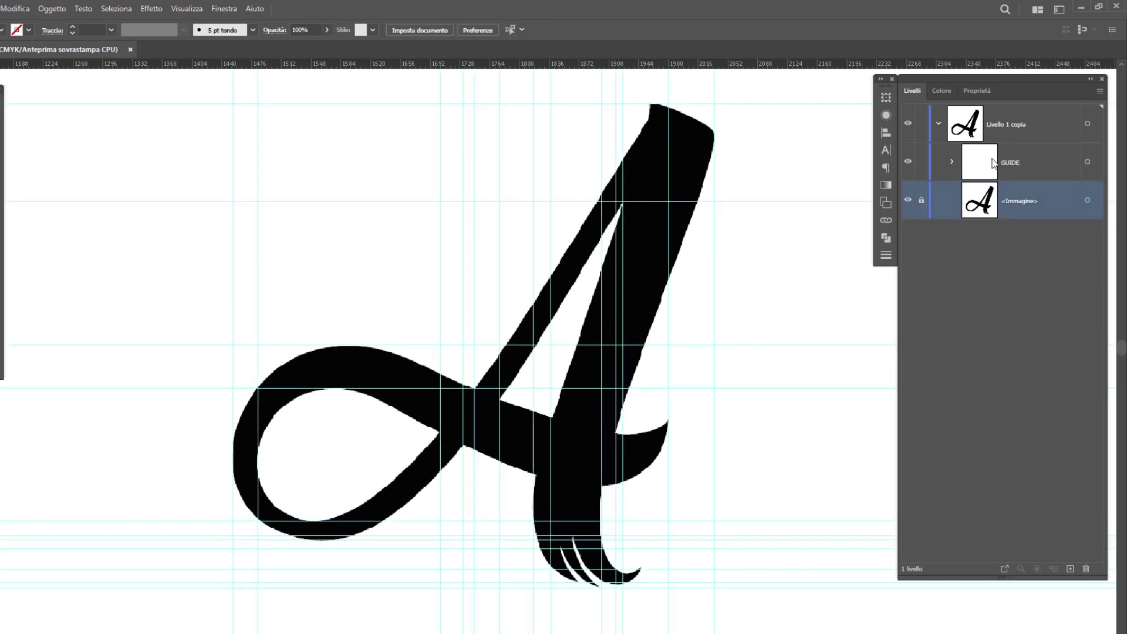
click(935, 167)
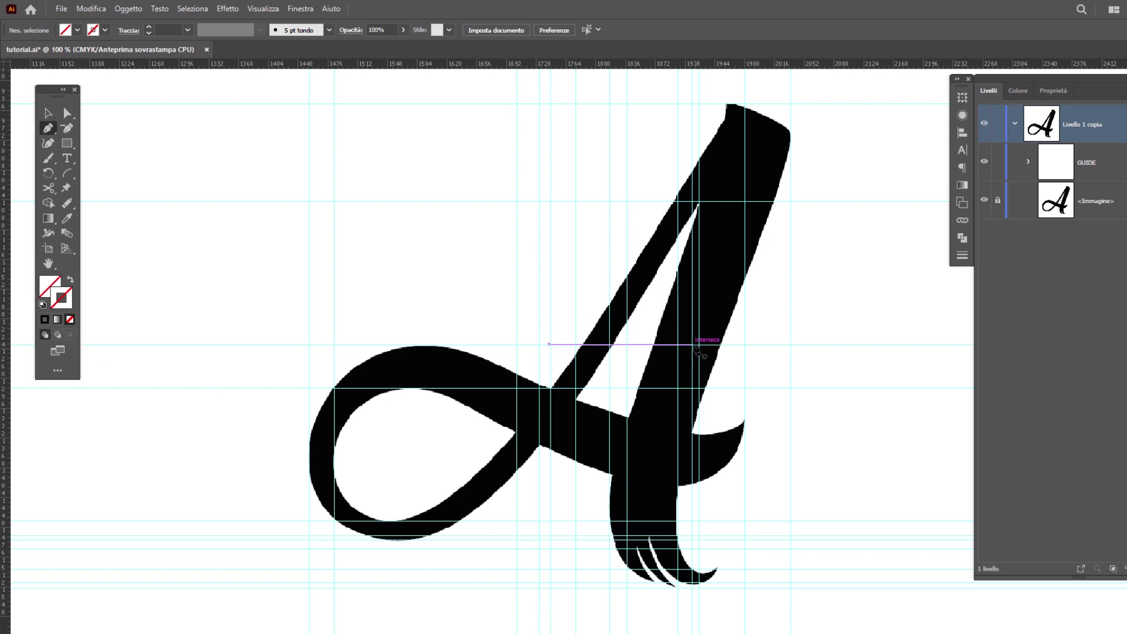
- Make the stroke yellow #FCF622 and pen-trace the loop's top edge down its left side
double_click(62, 301)
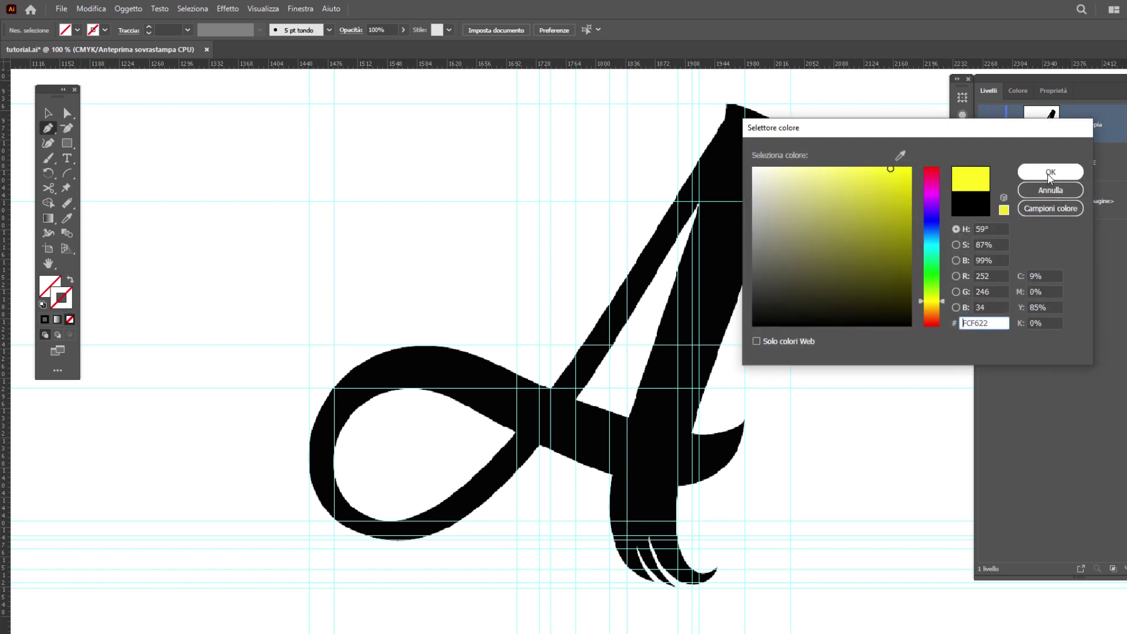
click(1050, 174)
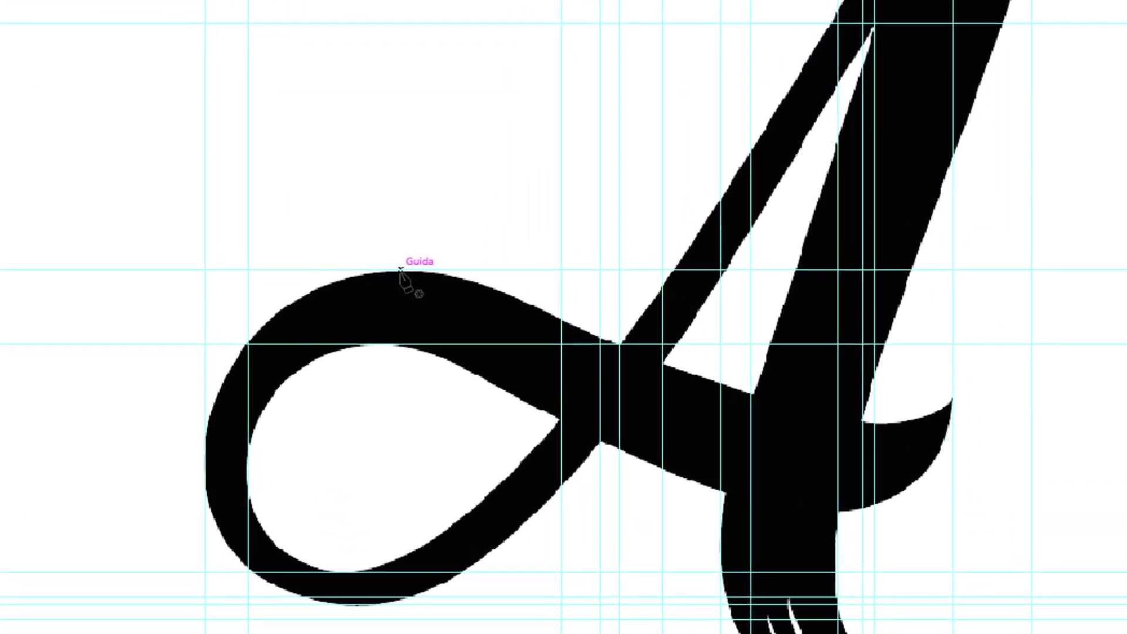
drag(422, 344, 384, 357)
drag(326, 285, 238, 285)
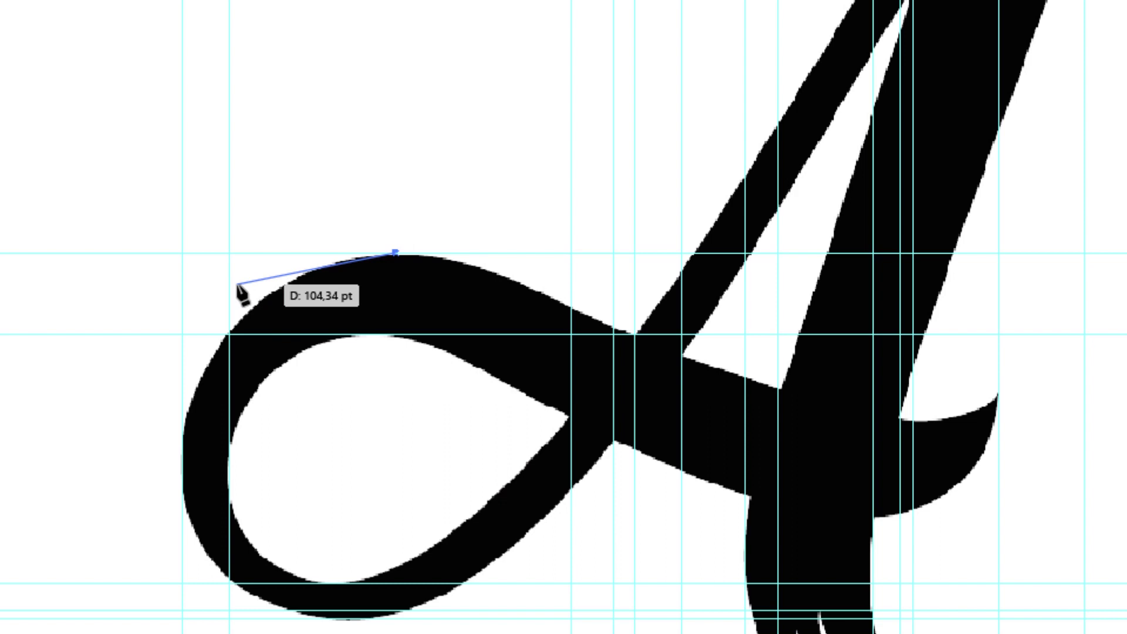
mouse_move(238, 285)
mouse_down()
mouse_move(193, 272)
mouse_move(201, 327)
mouse_move(181, 449)
mouse_move(242, 382)
mouse_move(231, 330)
mouse_move(182, 433)
mouse_move(171, 520)
mouse_move(189, 533)
mouse_move(173, 589)
mouse_move(182, 595)
mouse_up()
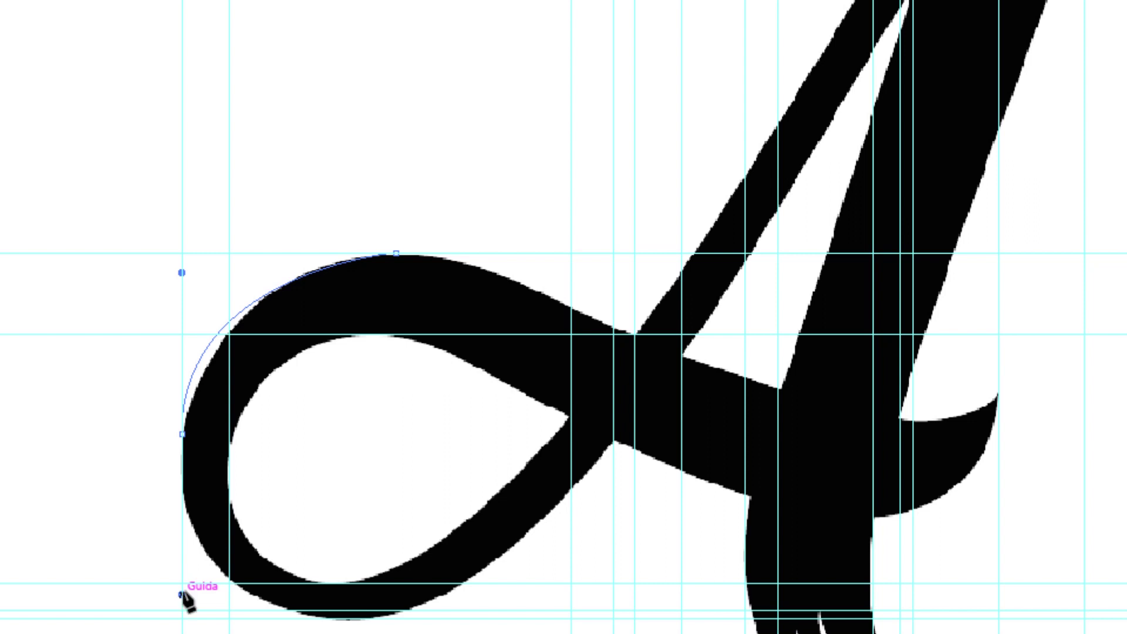
mouse_move(180, 594)
mouse_down()
mouse_move(166, 474)
mouse_move(196, 565)
mouse_up()
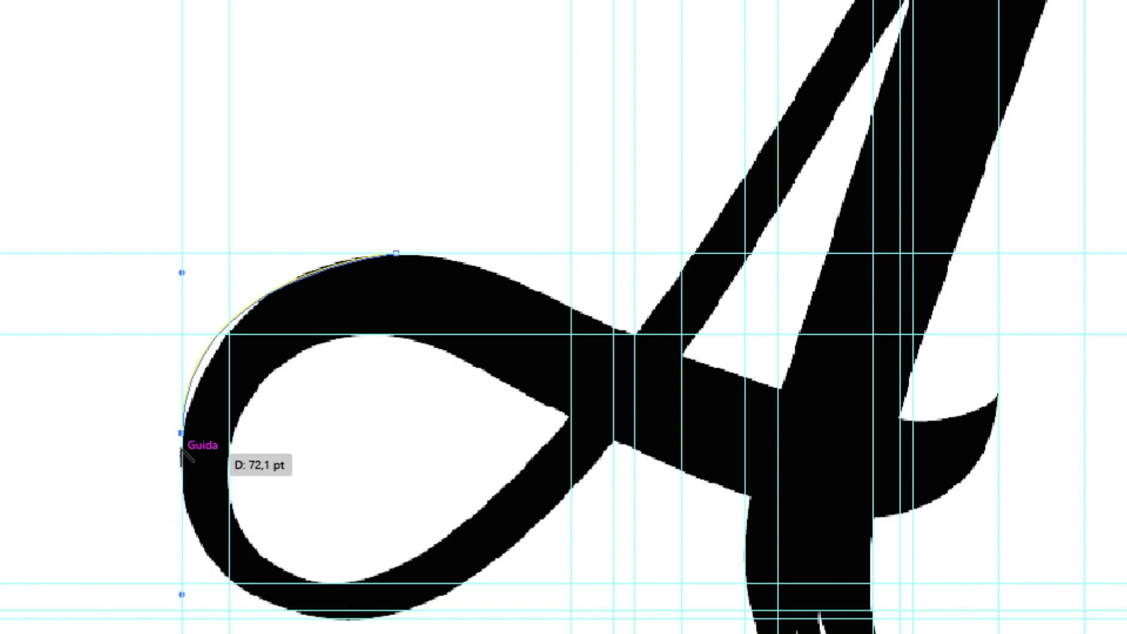
- Break the last handle and curve the outline around the loop's bottom to the crossbar crossing
key(alt)
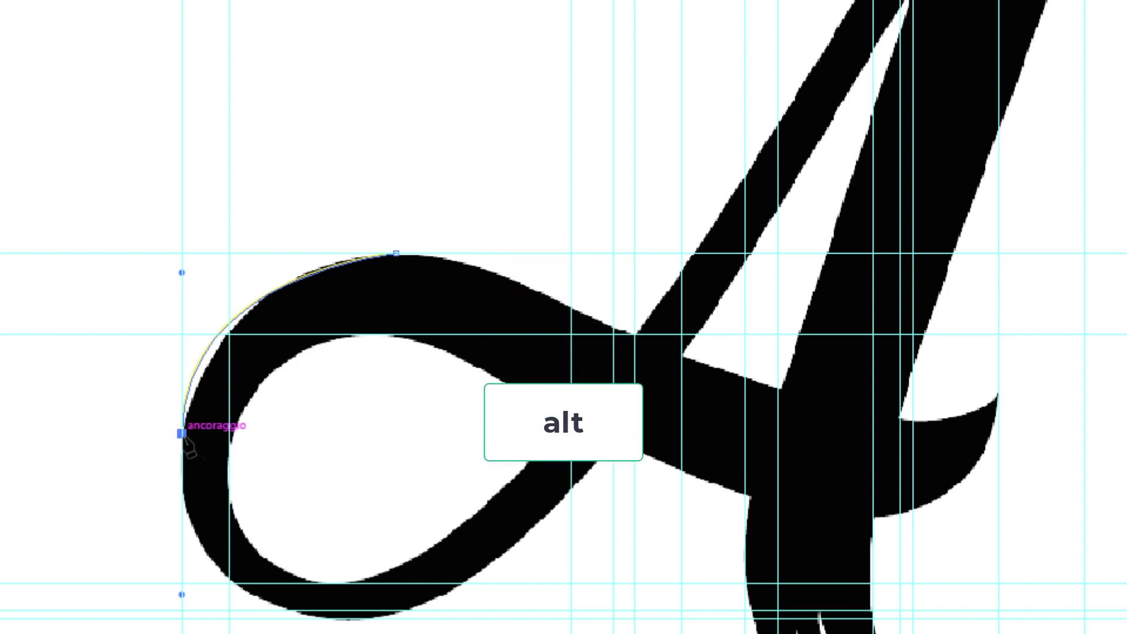
mouse_move(180, 435)
mouse_down()
mouse_move(228, 630)
mouse_move(301, 616)
mouse_move(353, 628)
mouse_move(338, 624)
mouse_move(475, 619)
mouse_up()
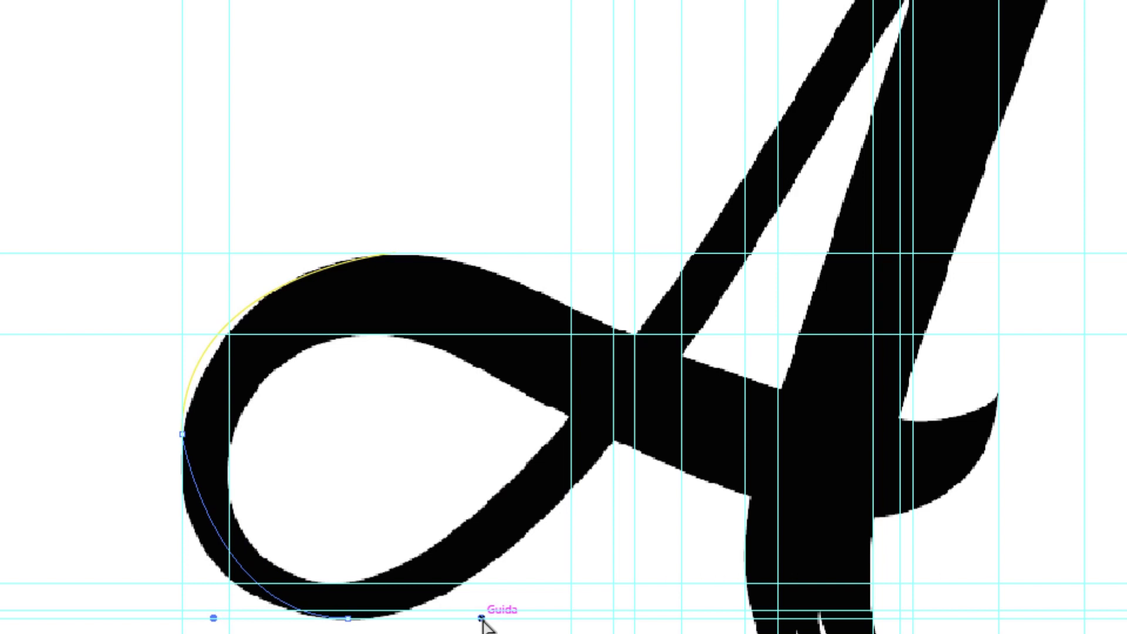
drag(487, 620, 525, 619)
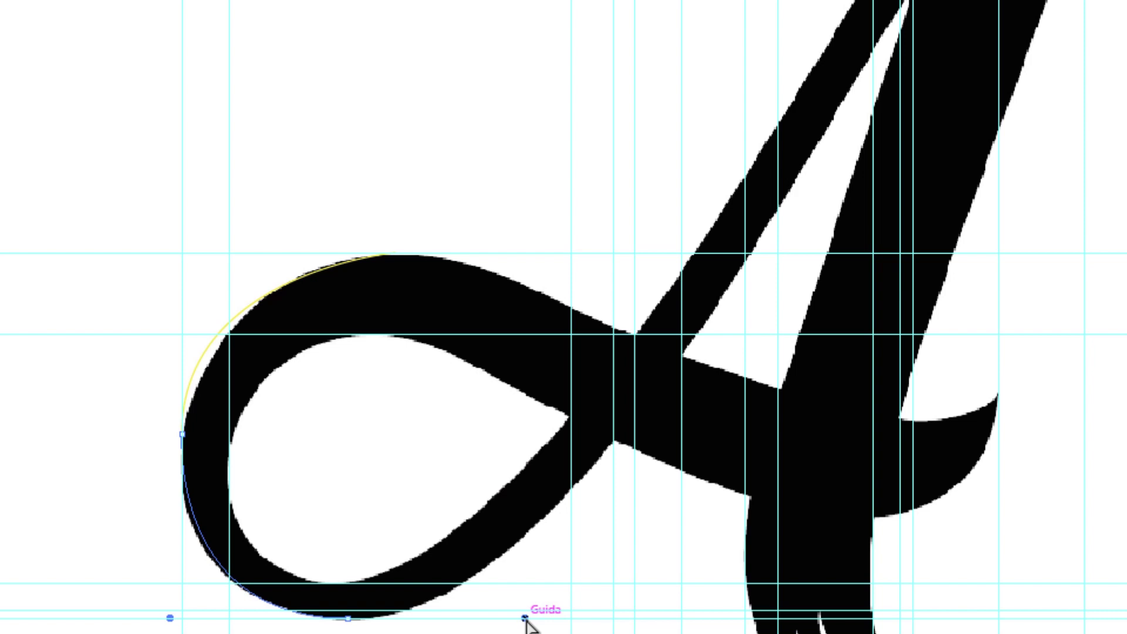
drag(525, 619, 524, 619)
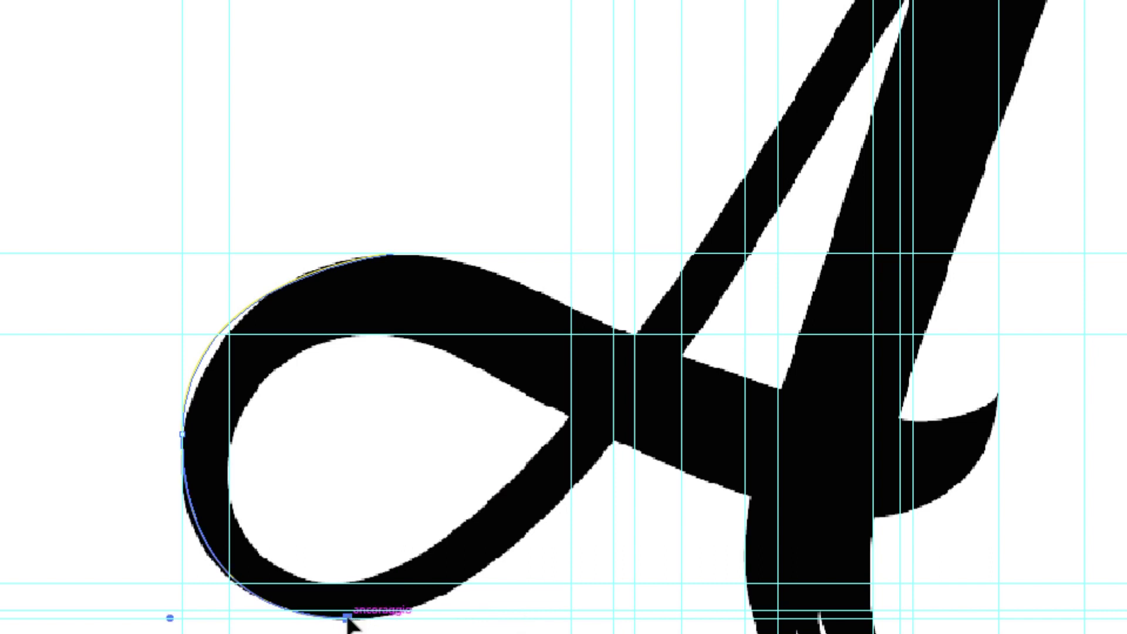
drag(348, 618, 566, 619)
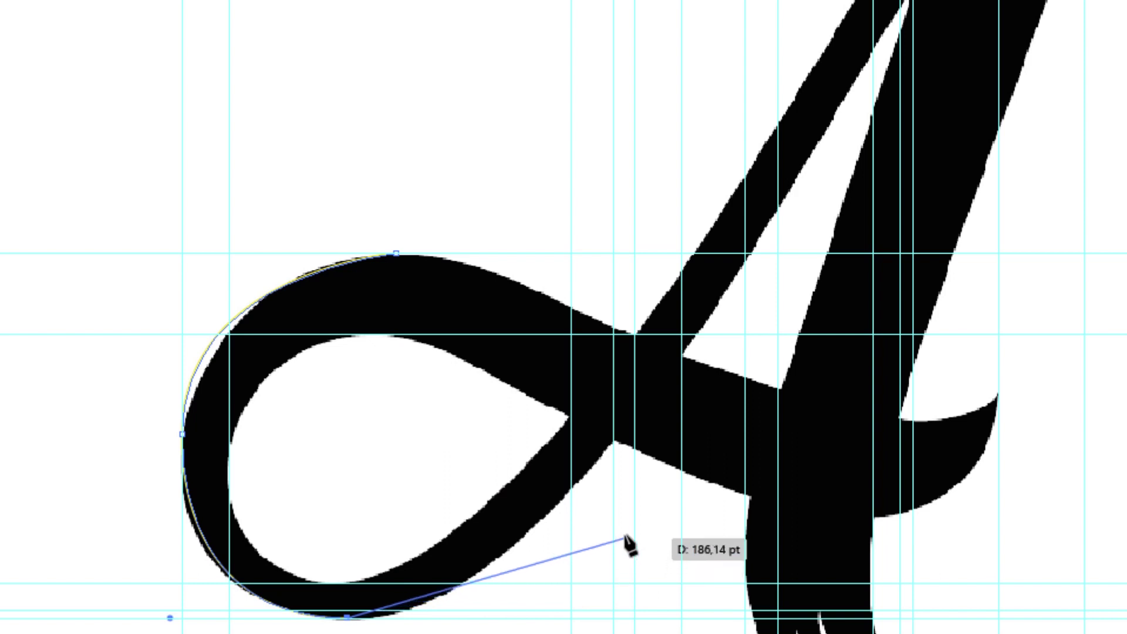
mouse_move(566, 619)
mouse_down()
mouse_move(625, 515)
mouse_move(613, 443)
mouse_up()
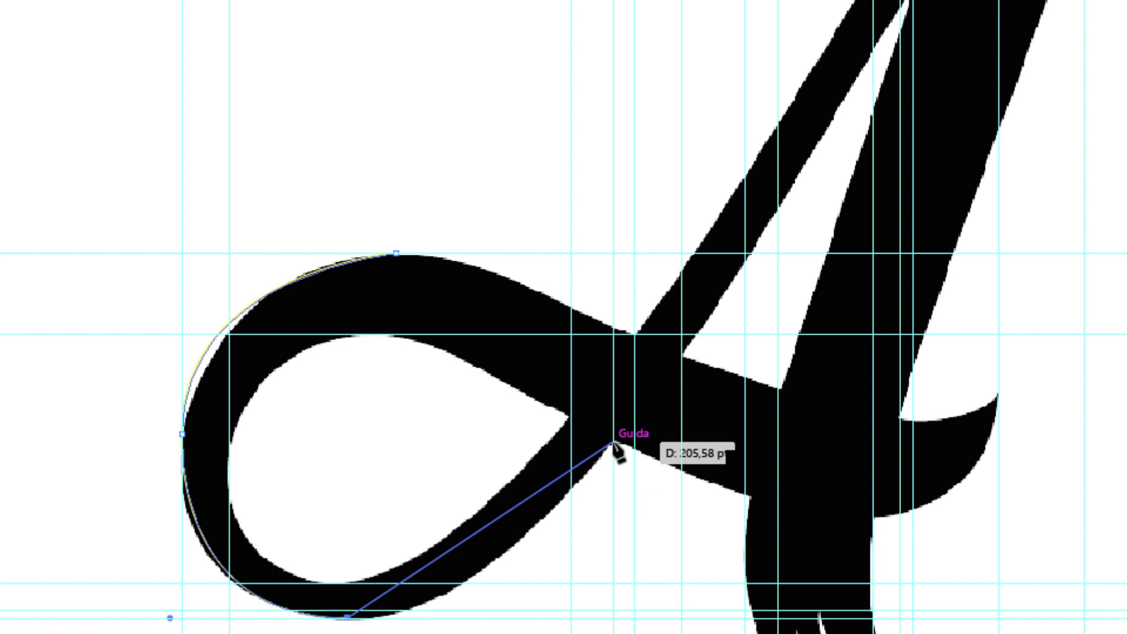
mouse_move(612, 443)
mouse_down()
mouse_move(650, 320)
mouse_move(745, 271)
mouse_move(758, 242)
mouse_up()
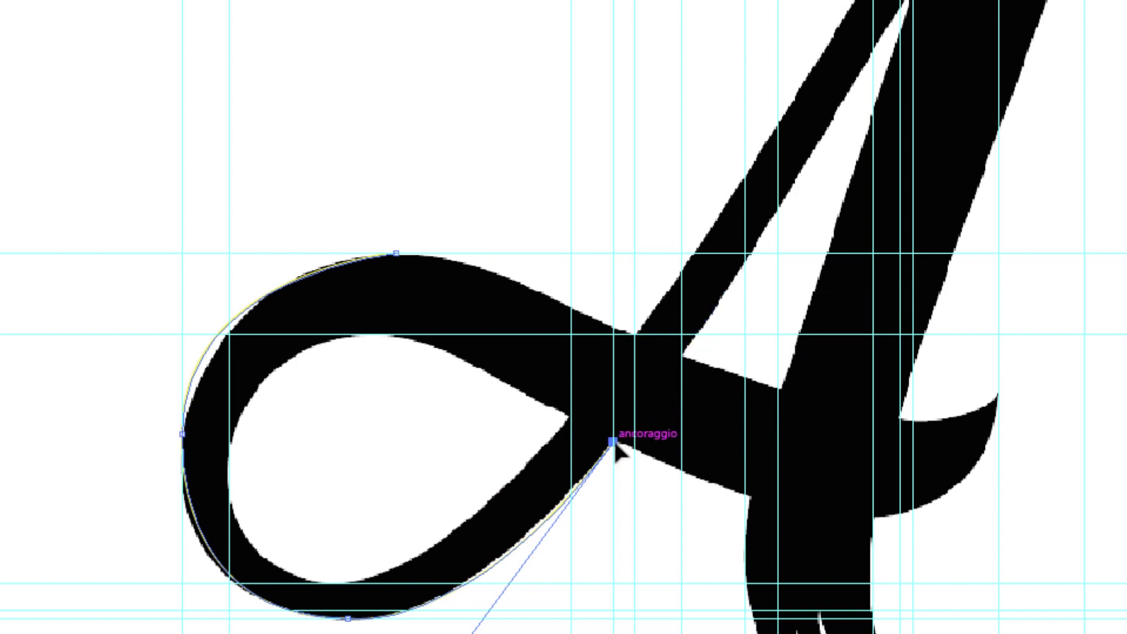
drag(614, 438, 756, 503)
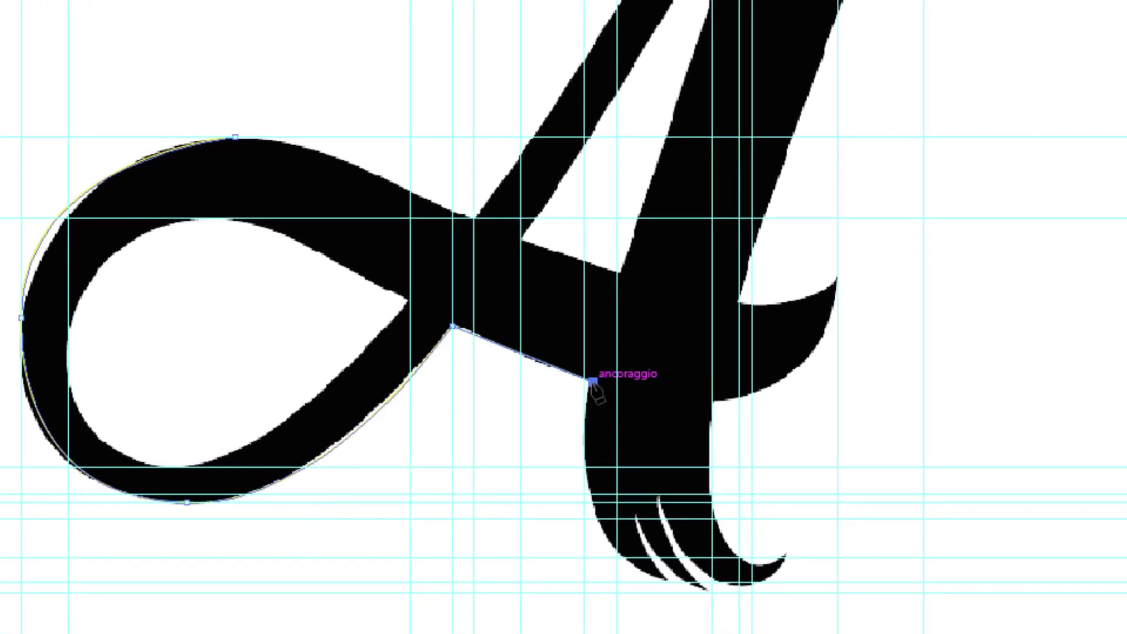
- Trace from the crossbar down around the first brush tip to the tips' intersection
mouse_move(592, 381)
mouse_down()
mouse_move(584, 468)
mouse_move(638, 571)
mouse_move(617, 555)
mouse_move(656, 586)
mouse_move(663, 622)
mouse_up()
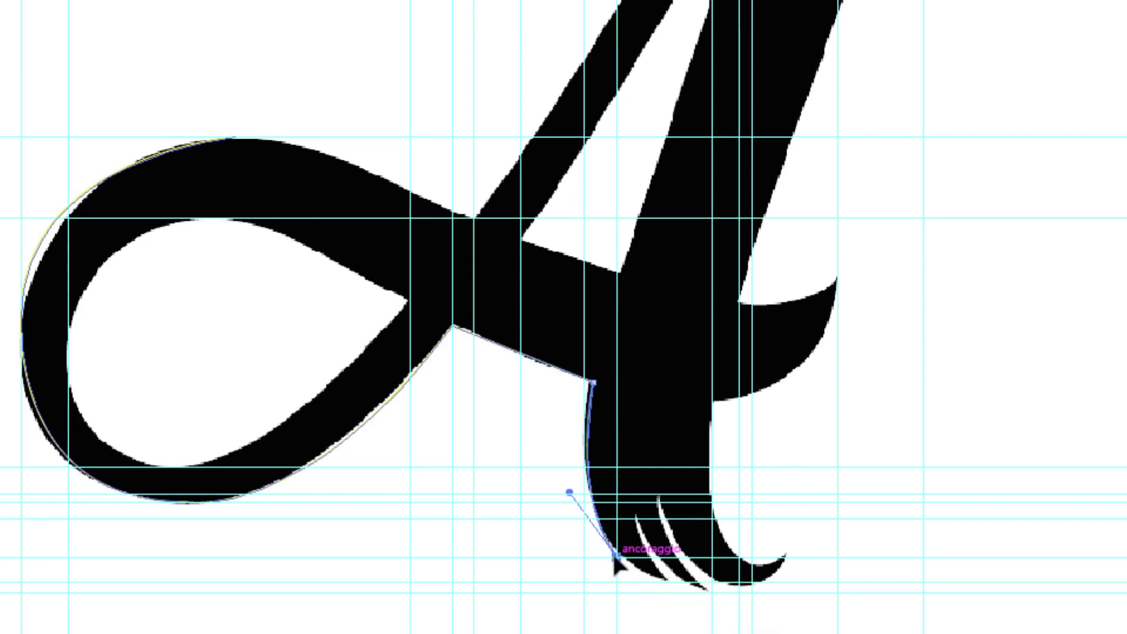
drag(615, 555, 663, 581)
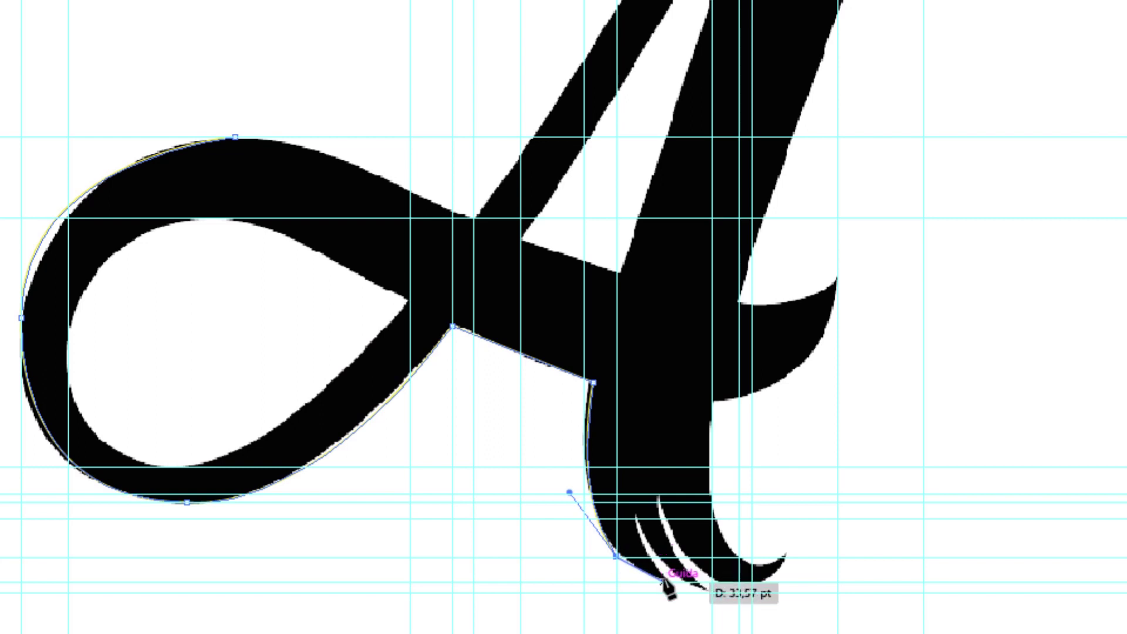
drag(665, 583, 636, 517)
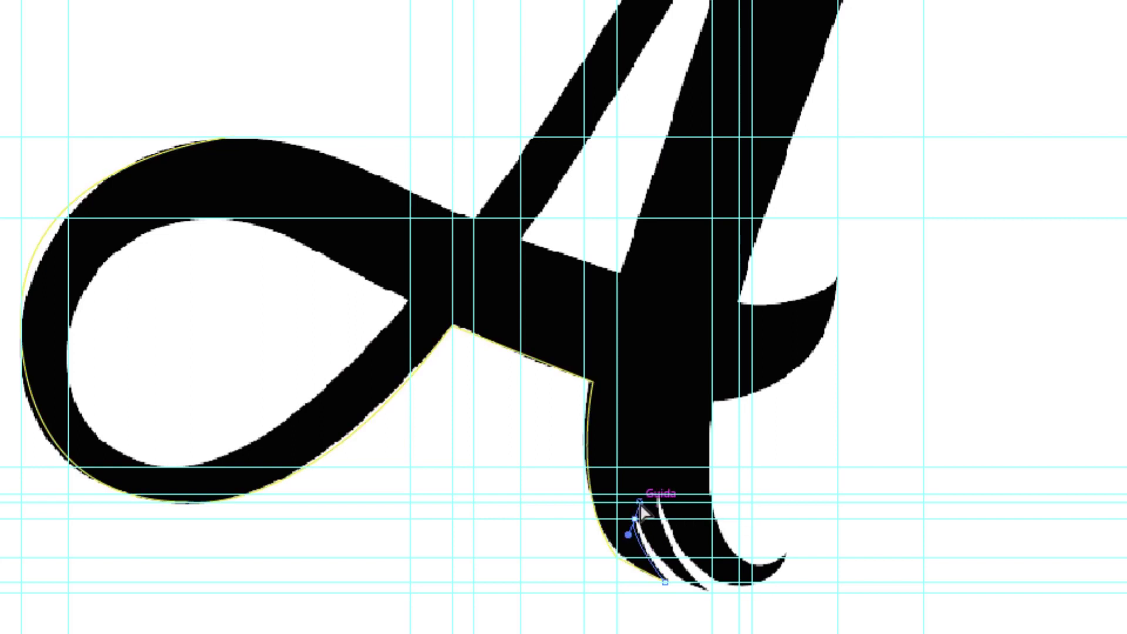
drag(642, 512, 711, 594)
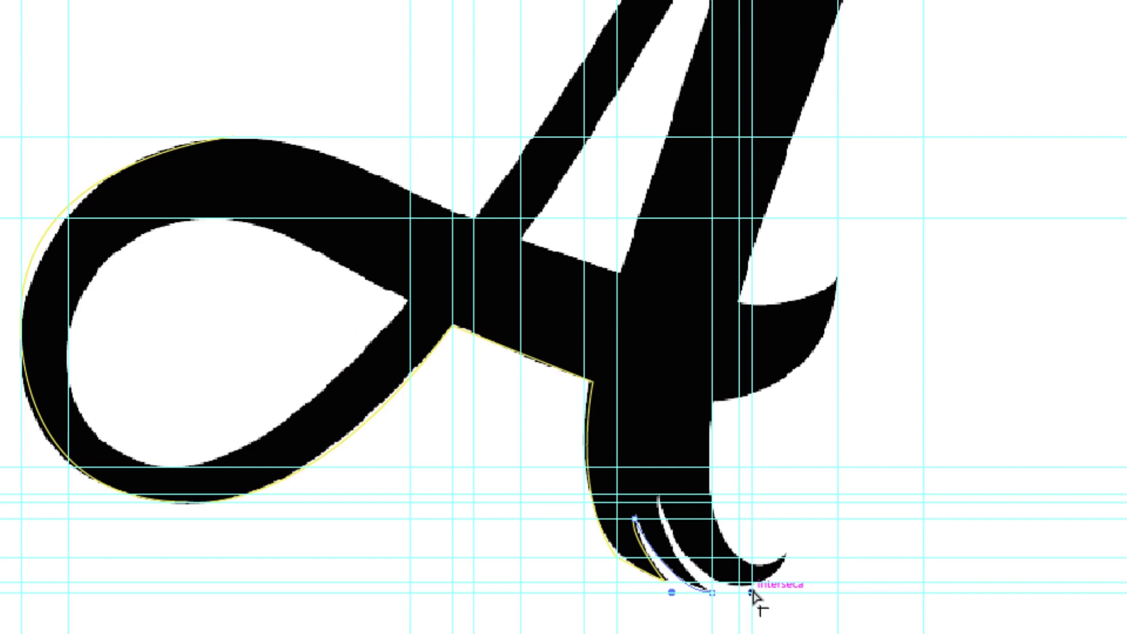
drag(753, 594, 744, 604)
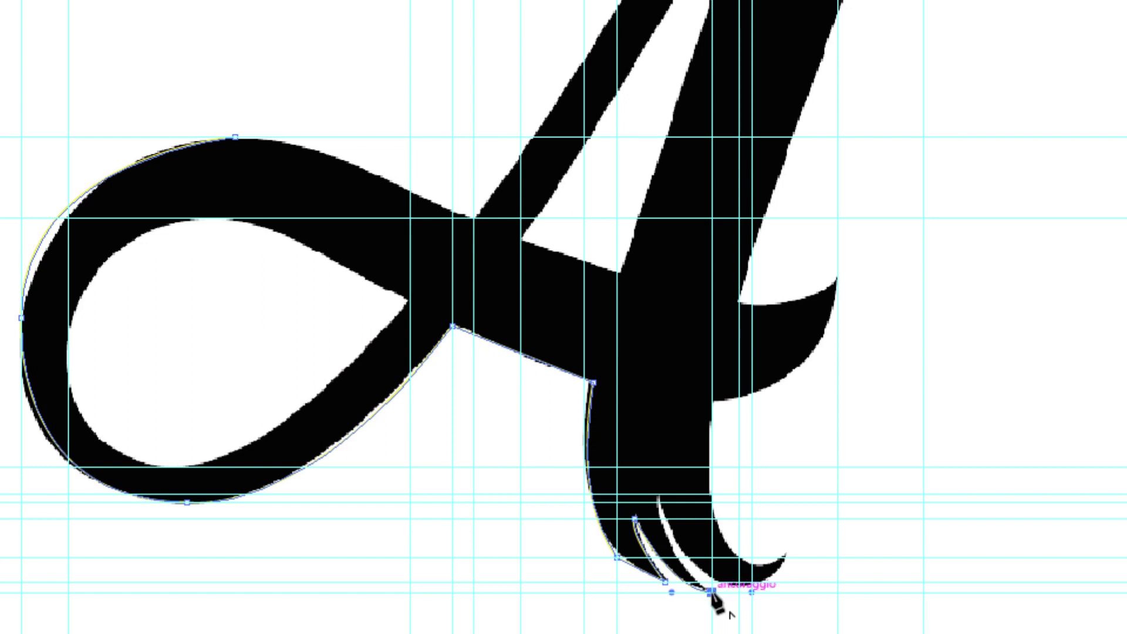
drag(656, 494, 670, 452)
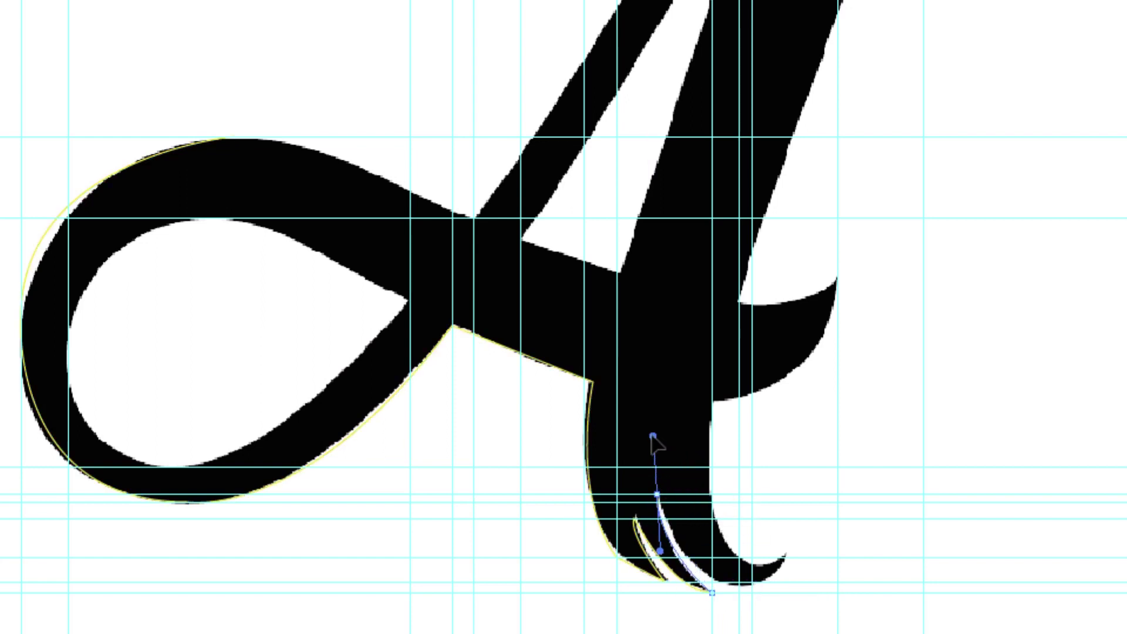
- Trace the next brush tip, the tail, the stem's right edge and the right flourish
drag(779, 556, 735, 595)
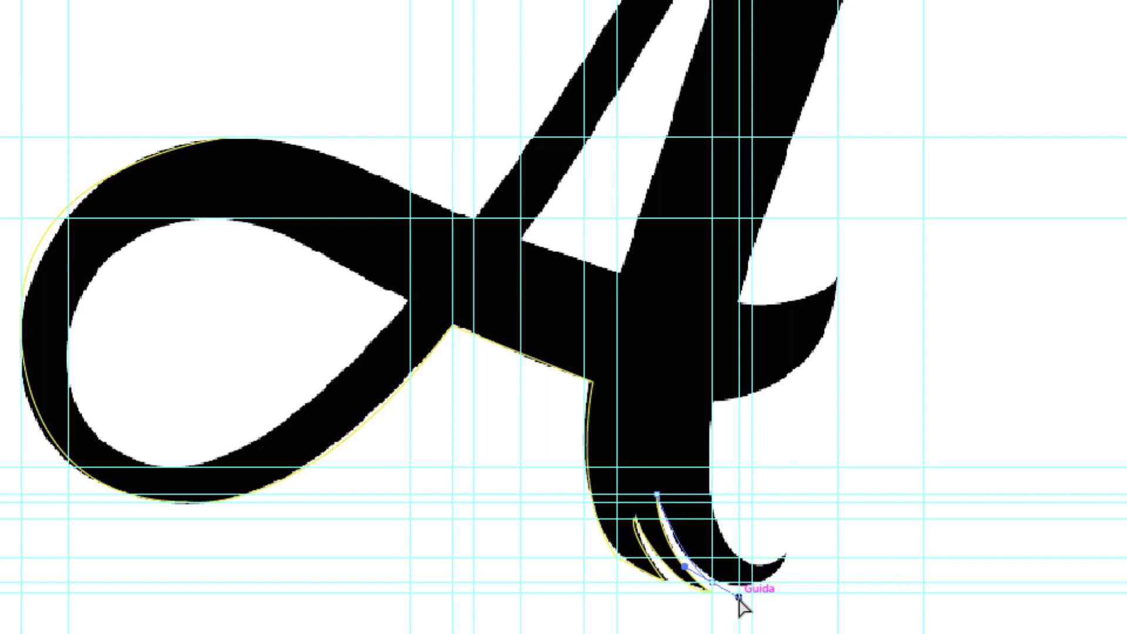
mouse_move(787, 556)
mouse_down()
mouse_move(791, 513)
mouse_move(788, 557)
mouse_up()
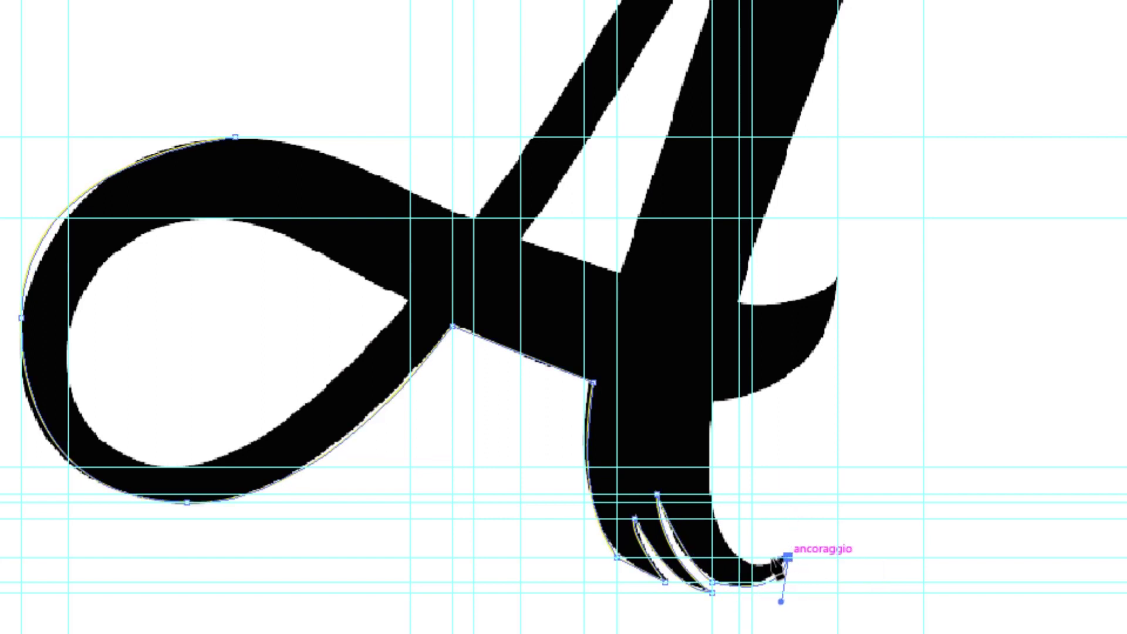
drag(710, 501, 692, 403)
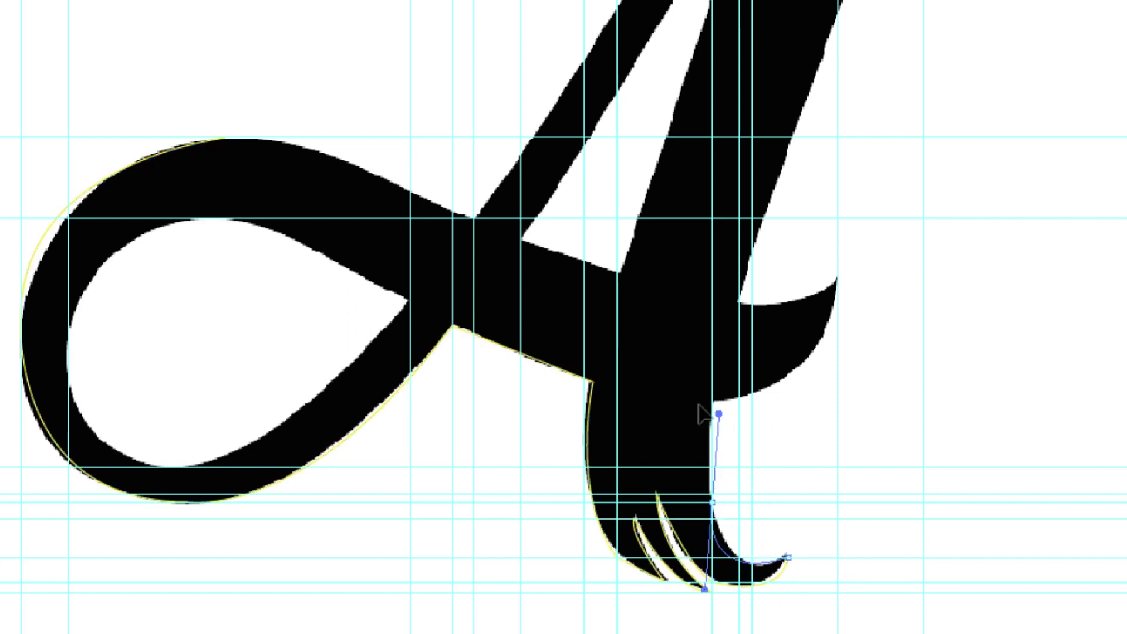
drag(711, 501, 711, 401)
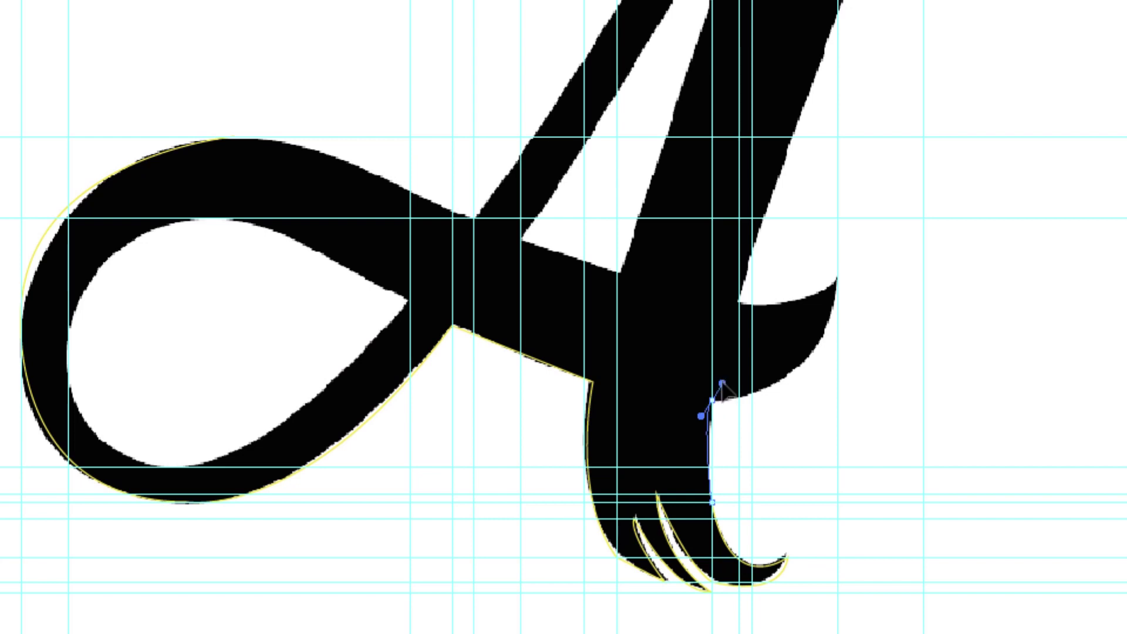
drag(711, 399, 718, 397)
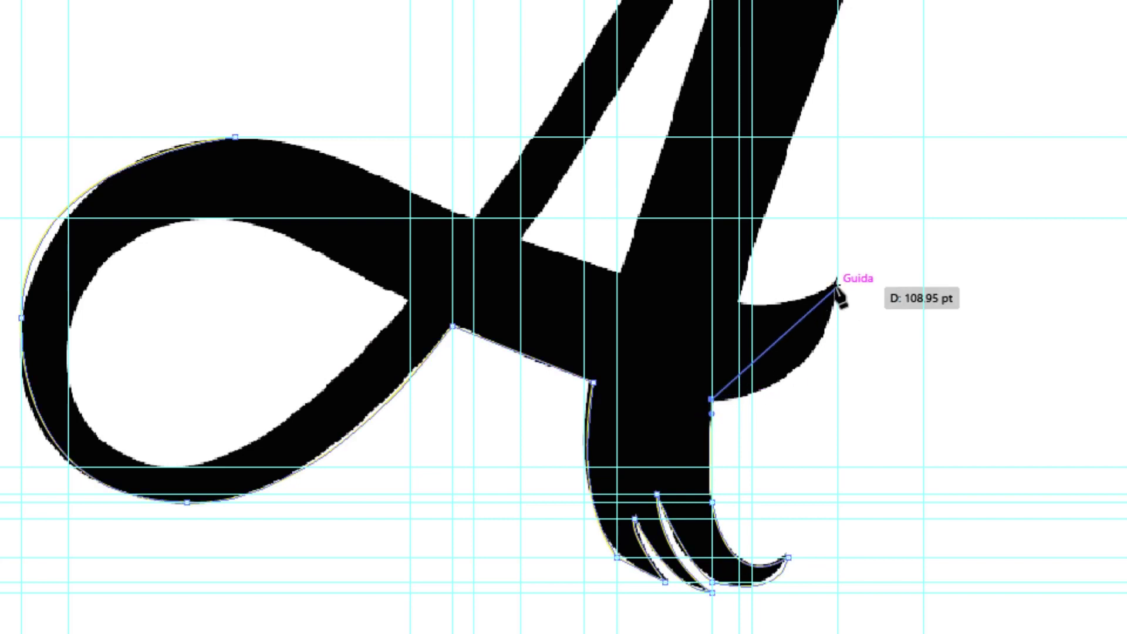
drag(838, 281, 849, 160)
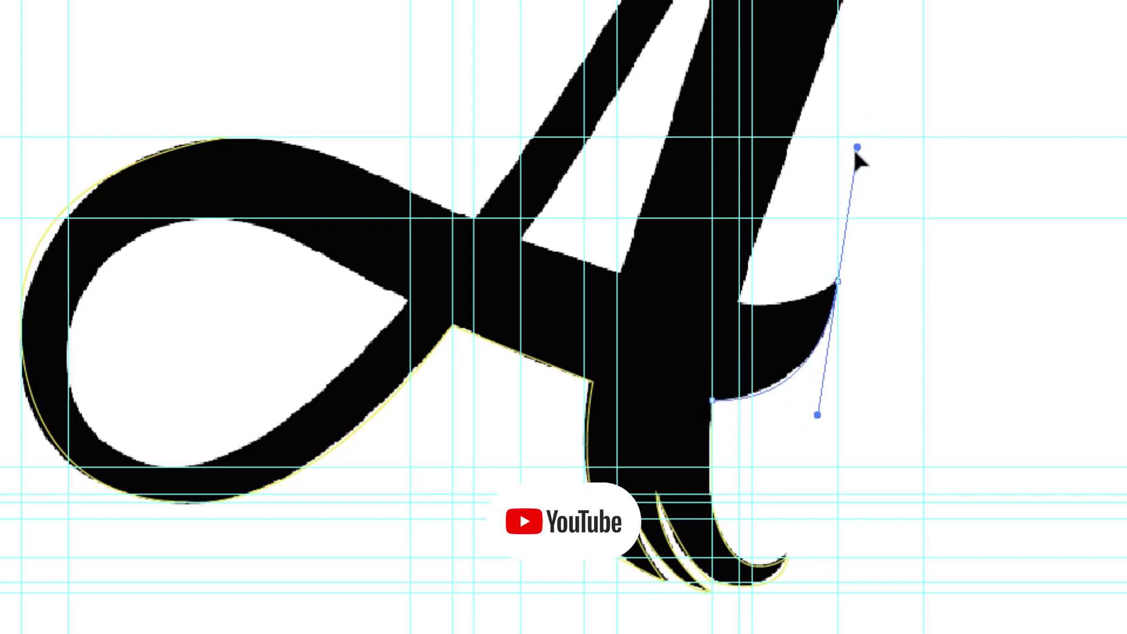
drag(738, 305, 681, 283)
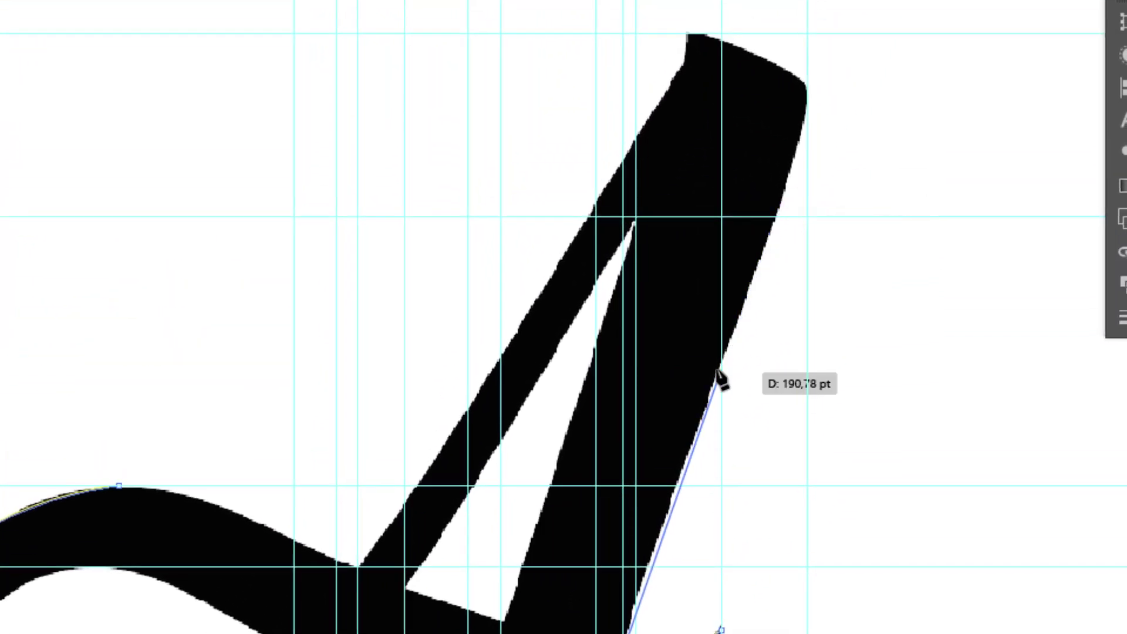
- Anchor the outline around the stem's top, down the diagonal's left edge, and curve over the loop
click(721, 362)
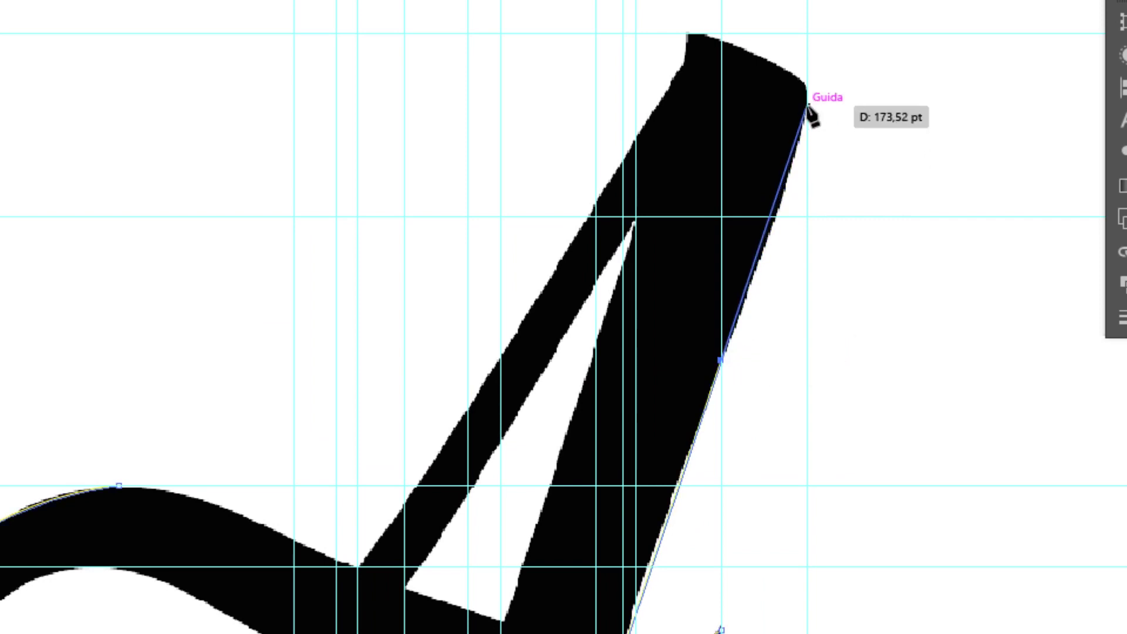
click(806, 105)
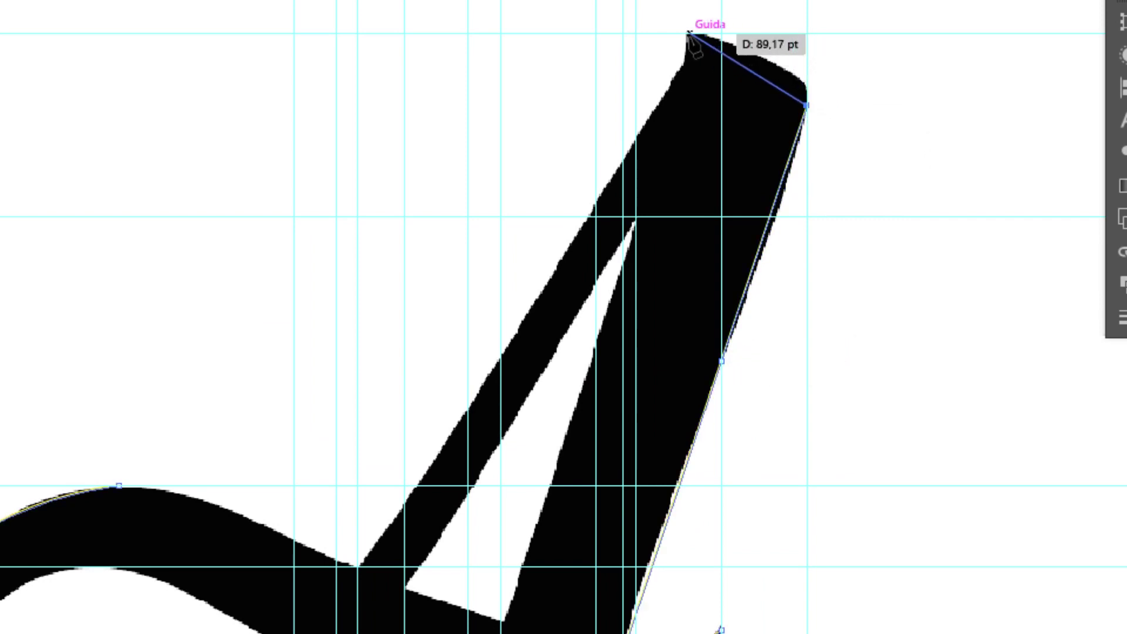
mouse_move(689, 34)
mouse_down()
mouse_move(609, 34)
mouse_move(536, 3)
mouse_move(609, 27)
mouse_up()
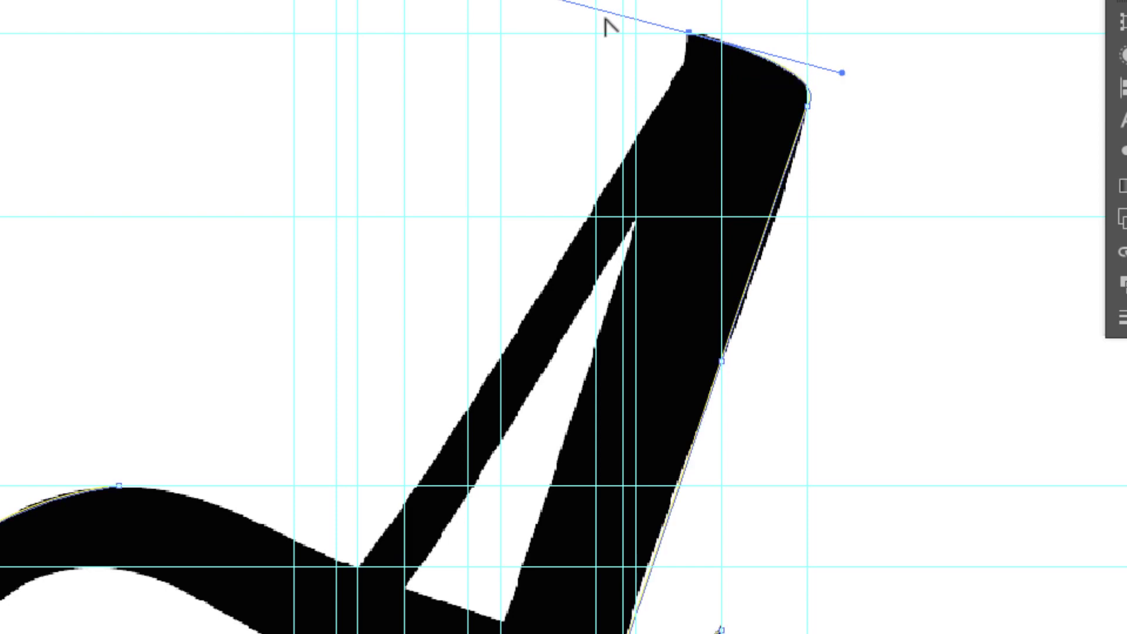
click(684, 60)
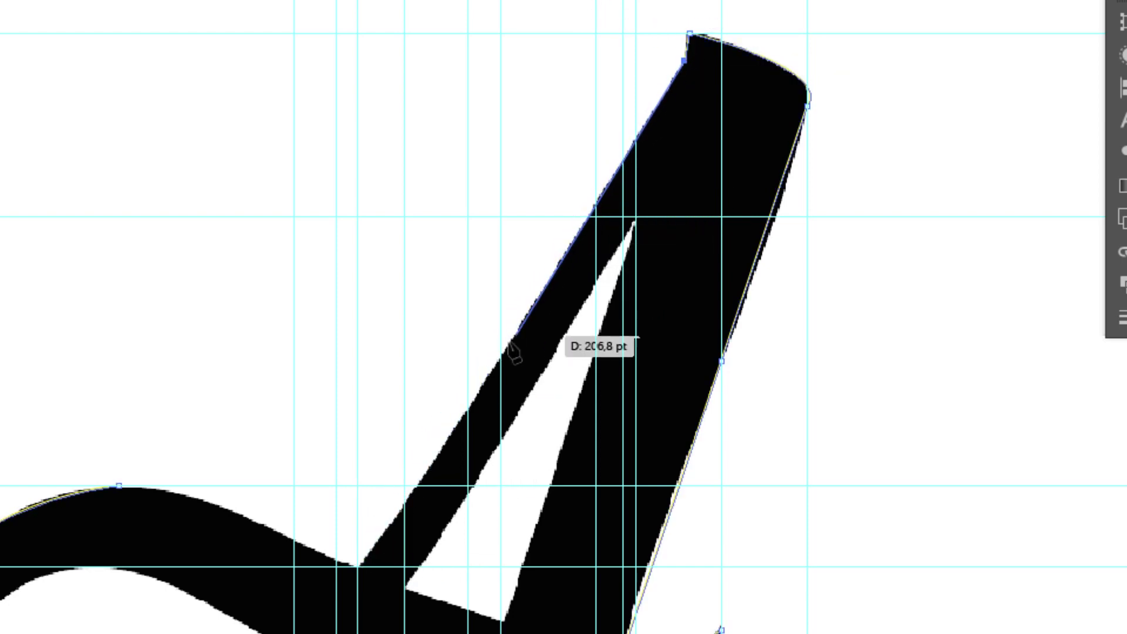
click(499, 358)
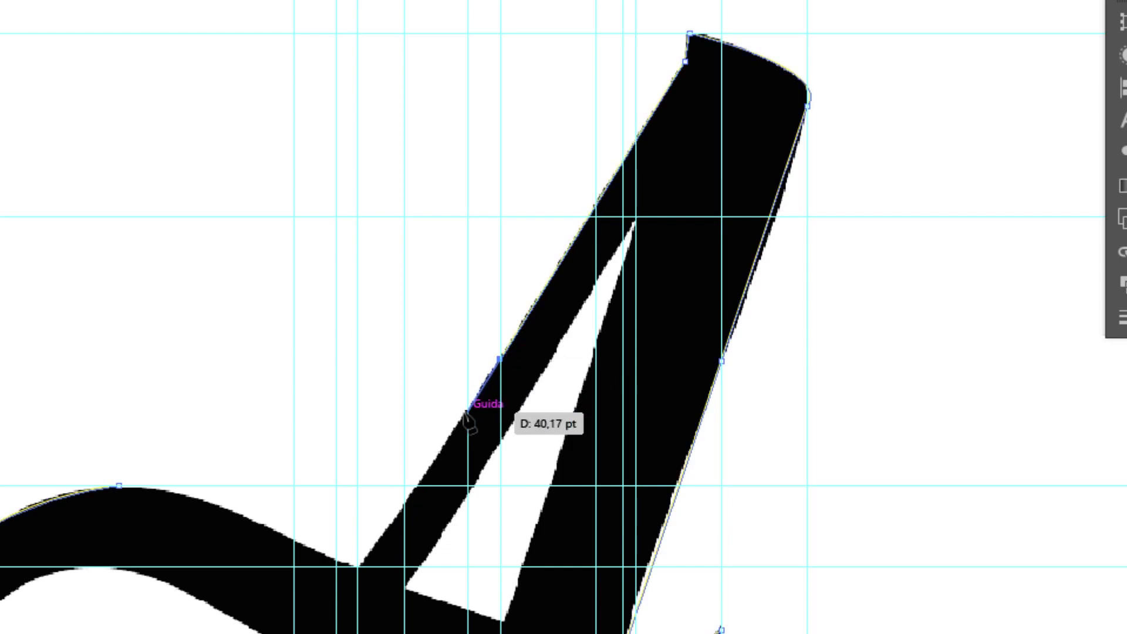
click(466, 413)
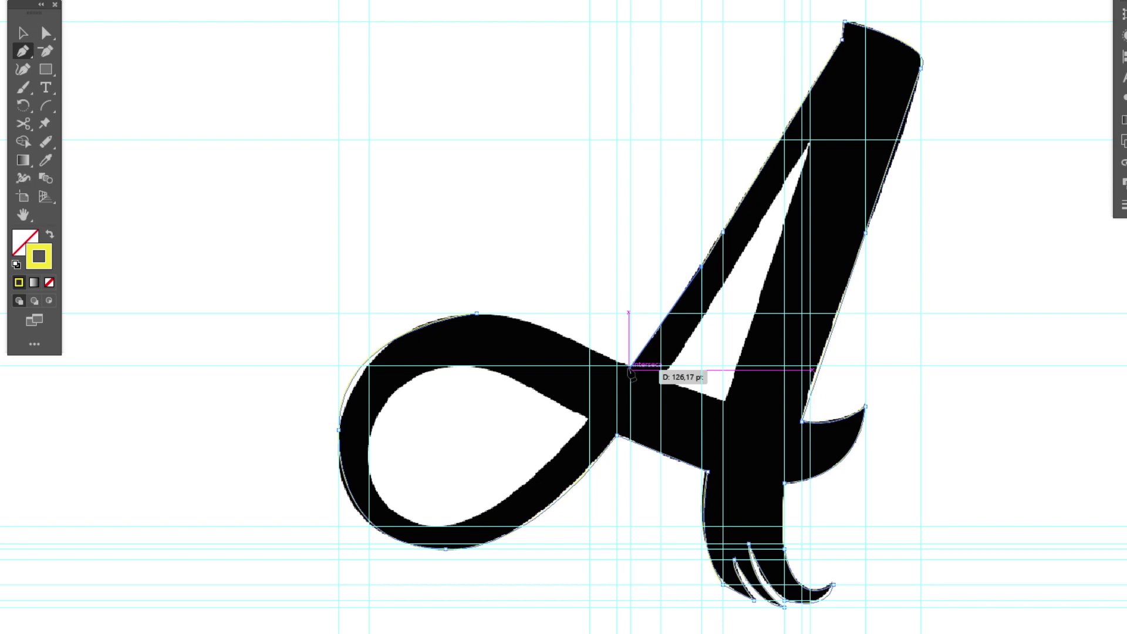
click(629, 365)
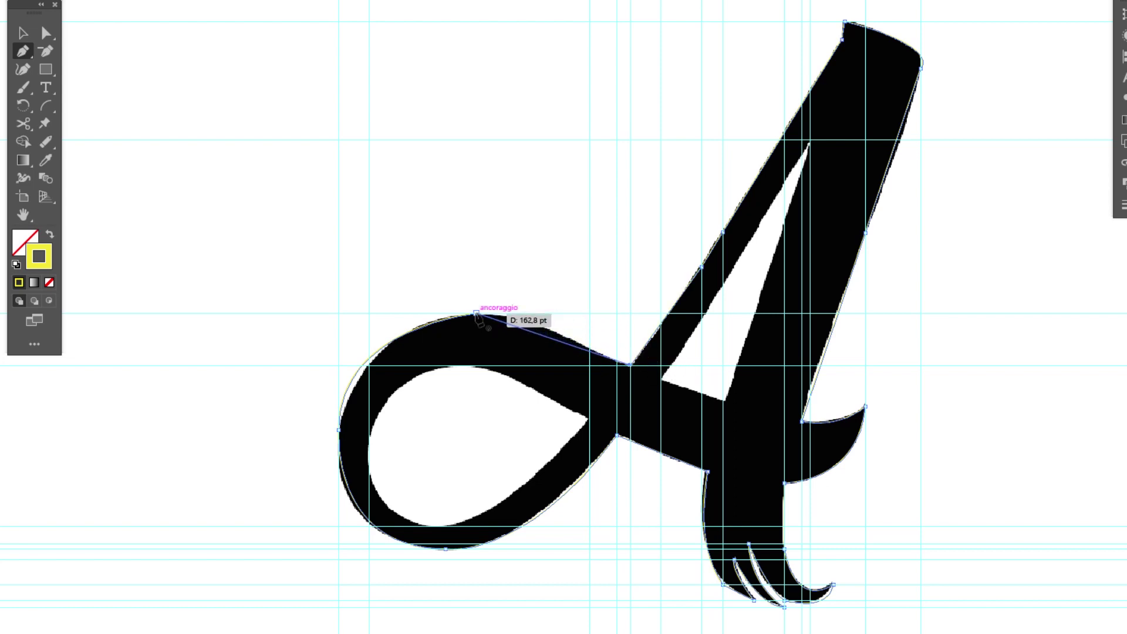
mouse_move(477, 314)
mouse_down()
mouse_move(409, 317)
mouse_move(496, 314)
mouse_up()
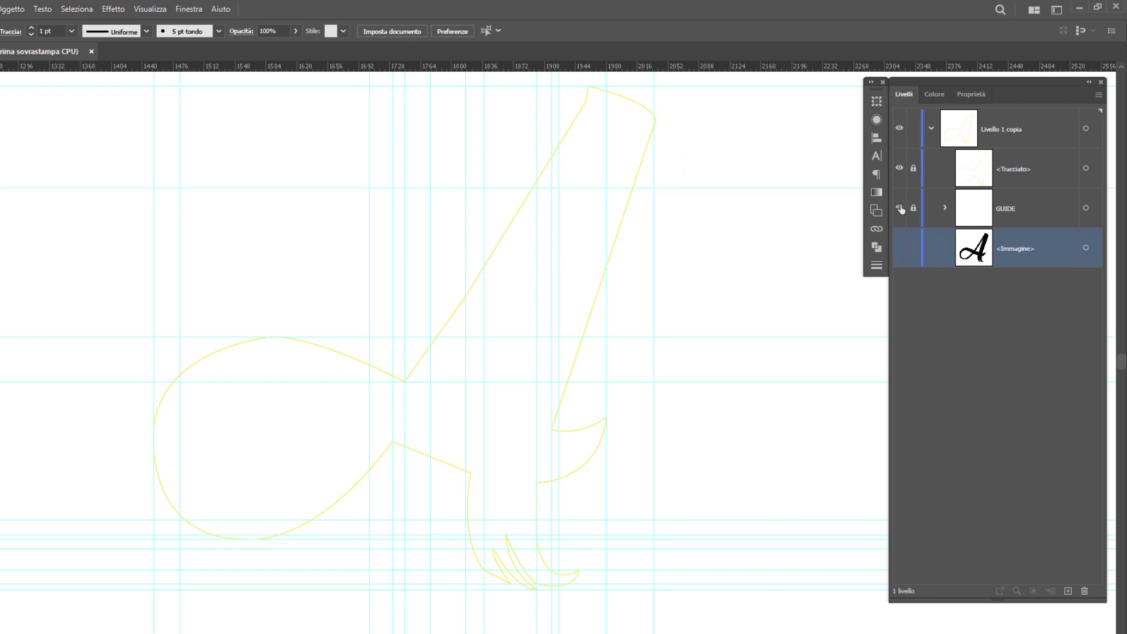
click(900, 209)
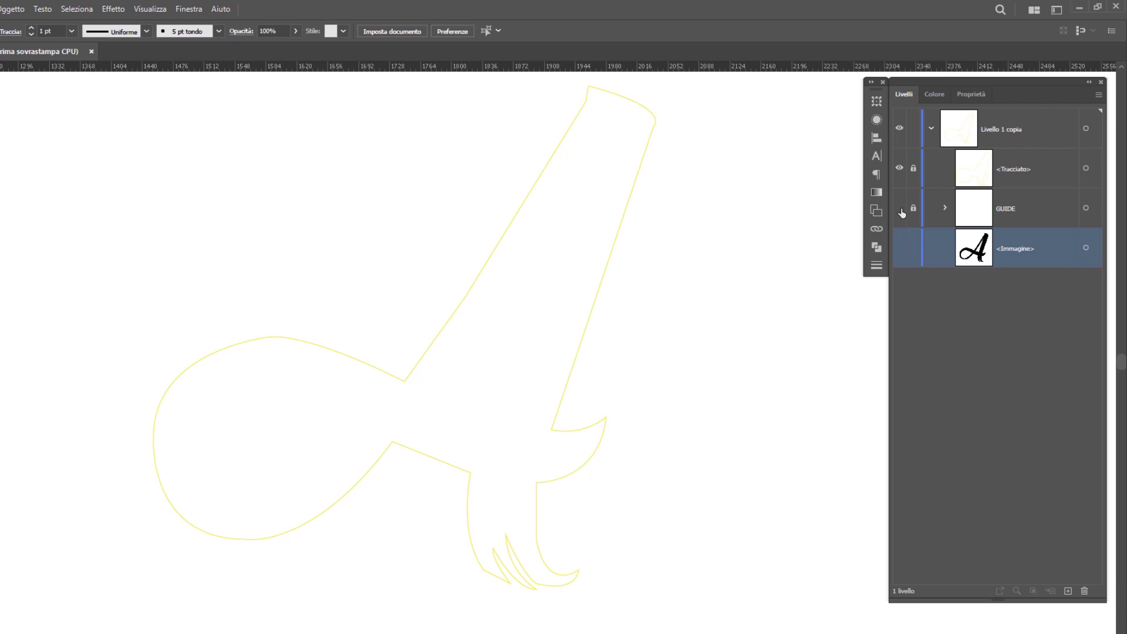
click(899, 207)
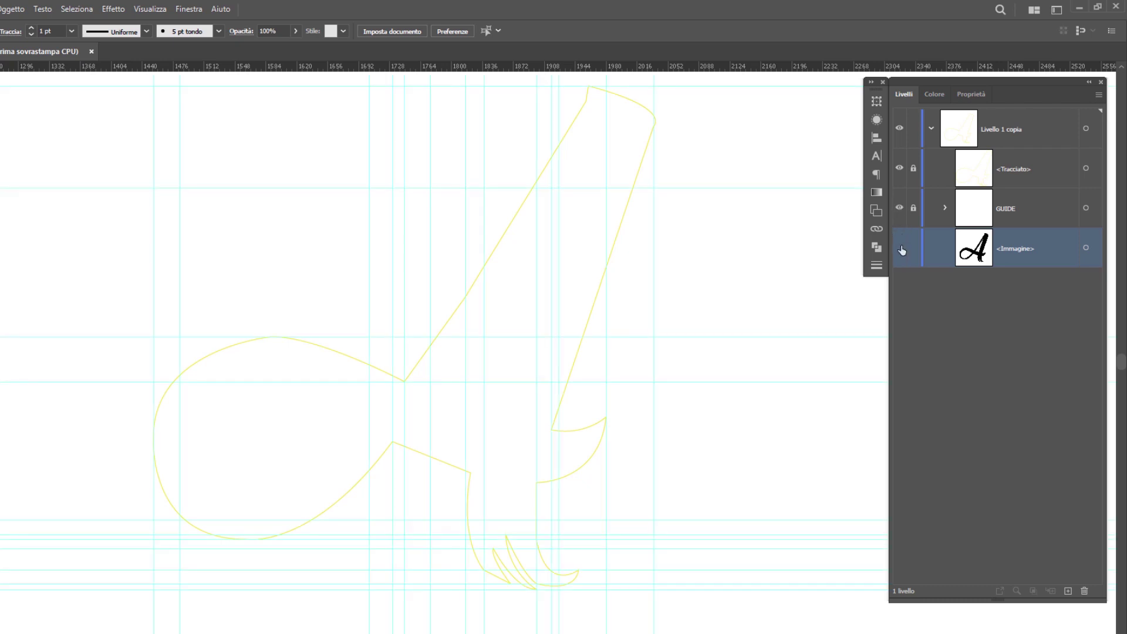
click(899, 247)
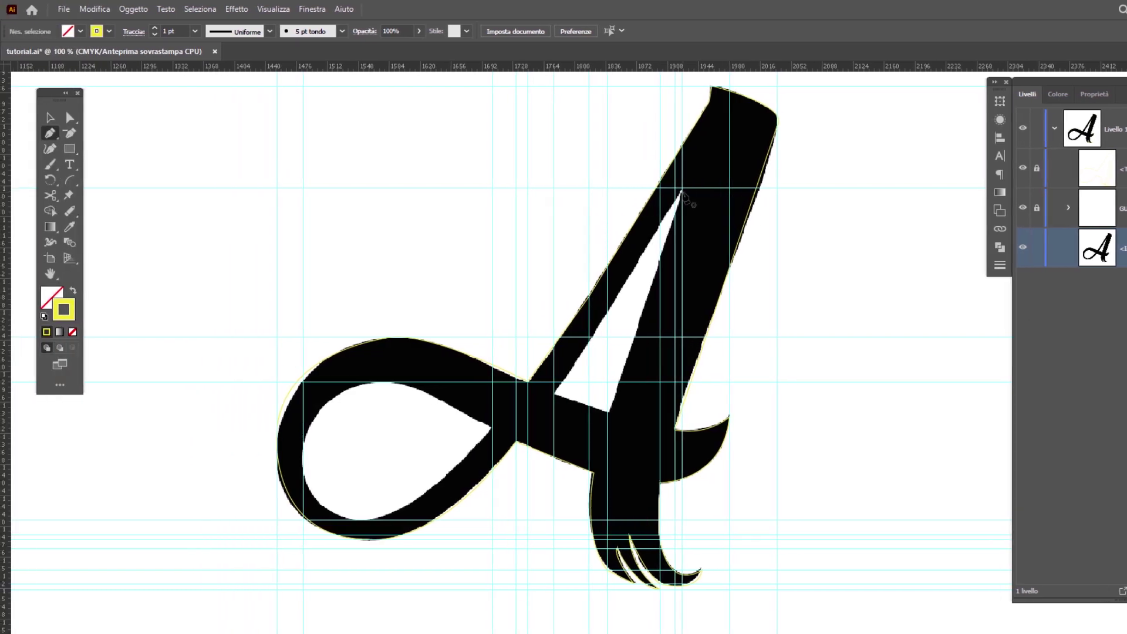
- Unlock the outline path and trace the triangular counter as a closed three-corner path
click(1036, 168)
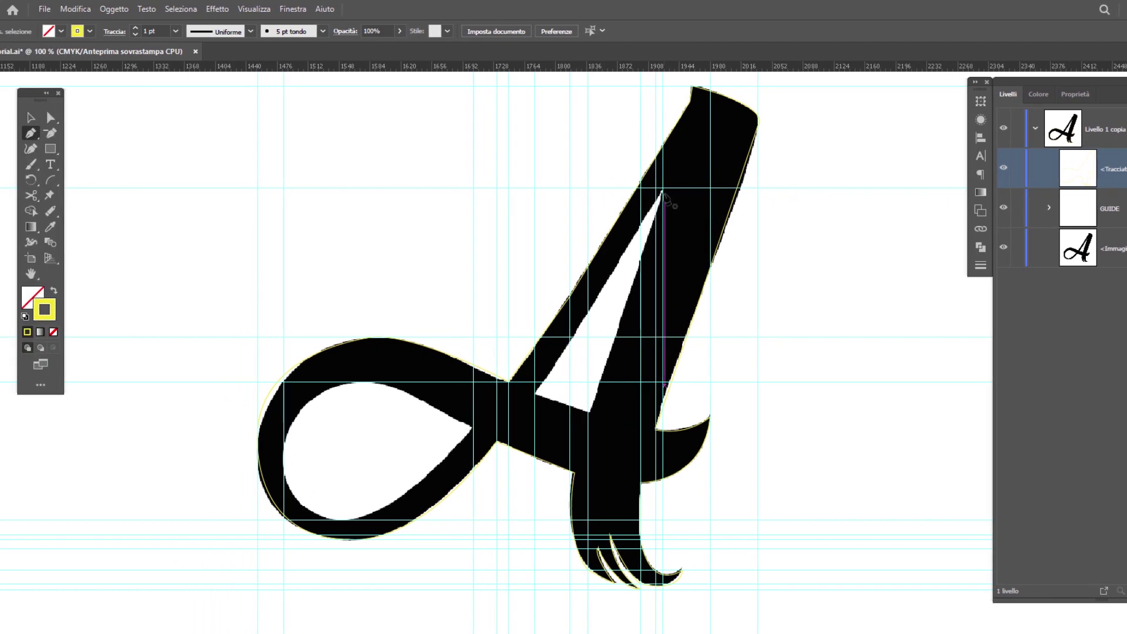
click(662, 191)
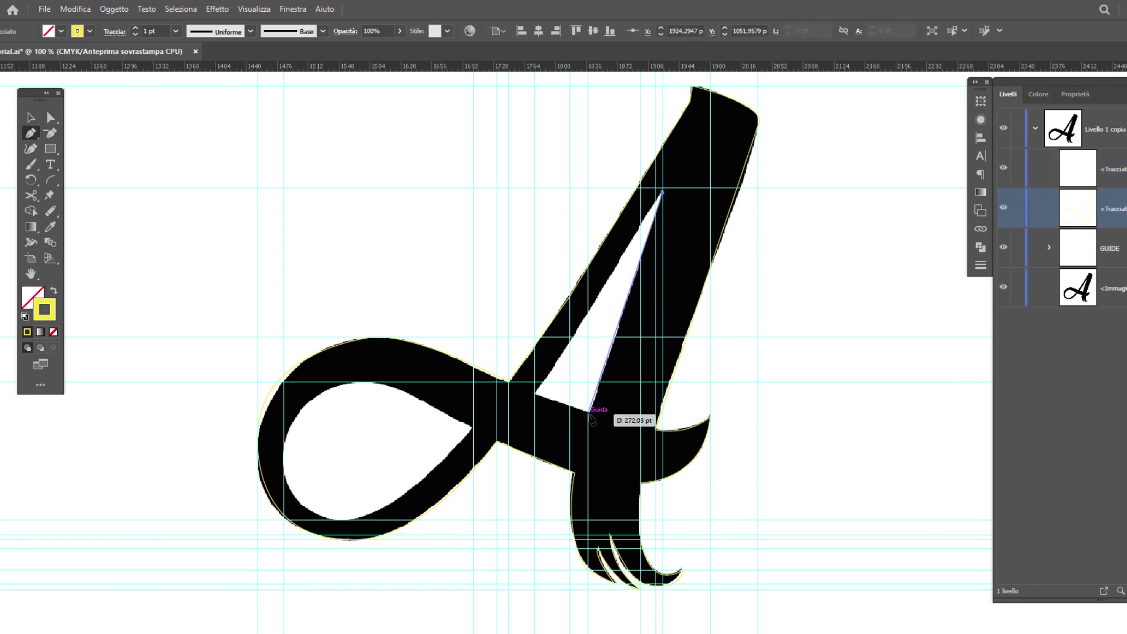
click(590, 411)
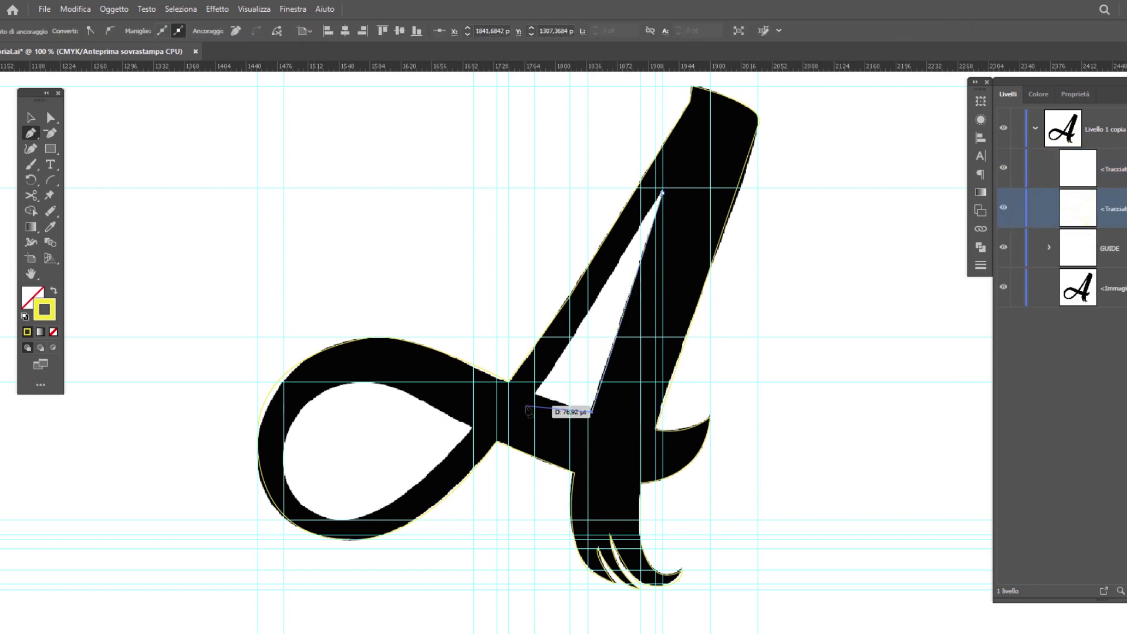
click(535, 394)
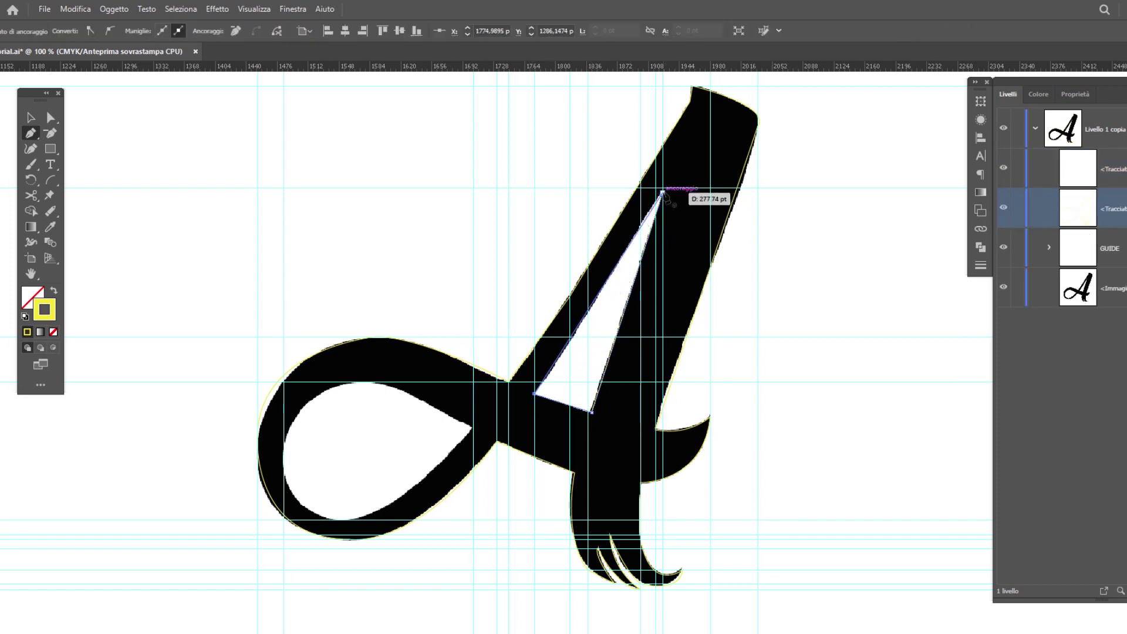
click(662, 191)
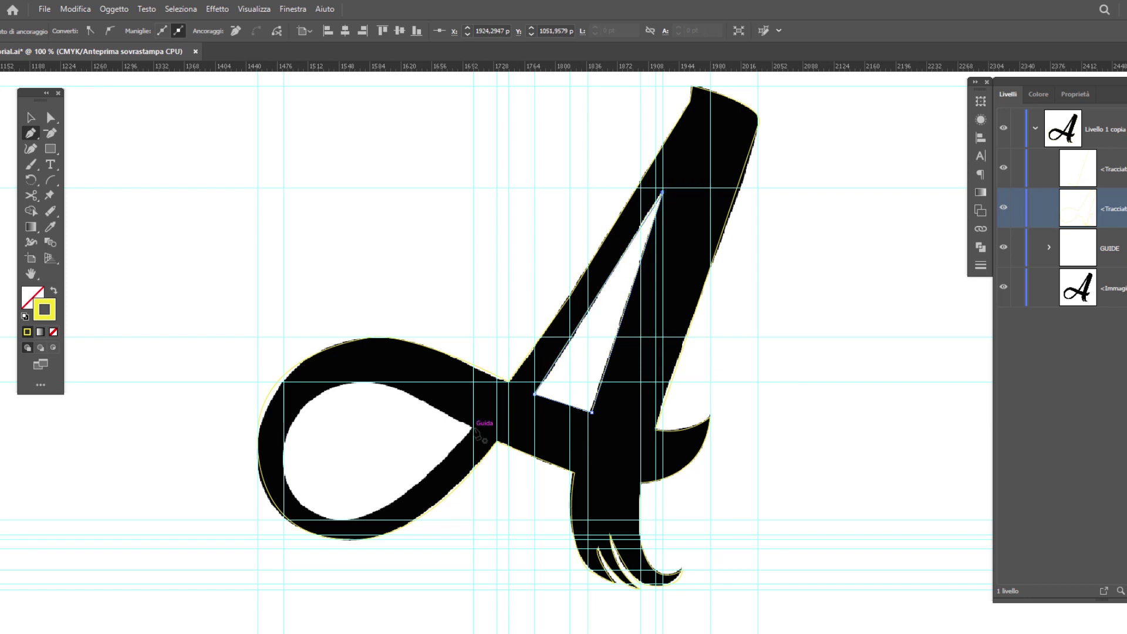
click(473, 428)
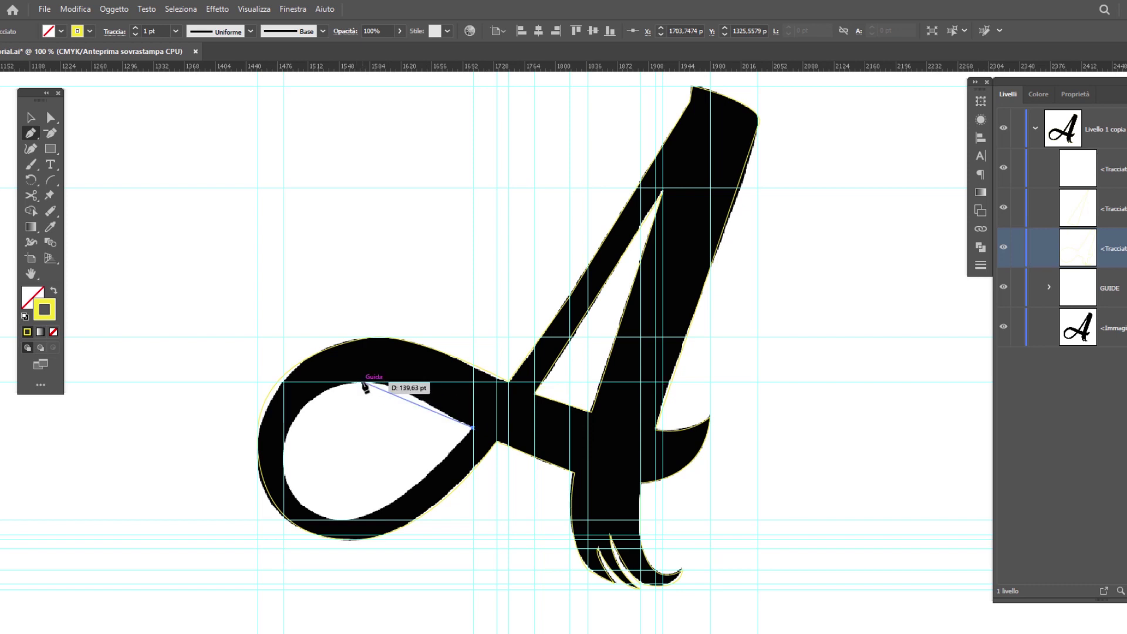
- Draw curved anchors around the loop counter's top, left side and bottom toward the crossbar
drag(363, 383, 325, 387)
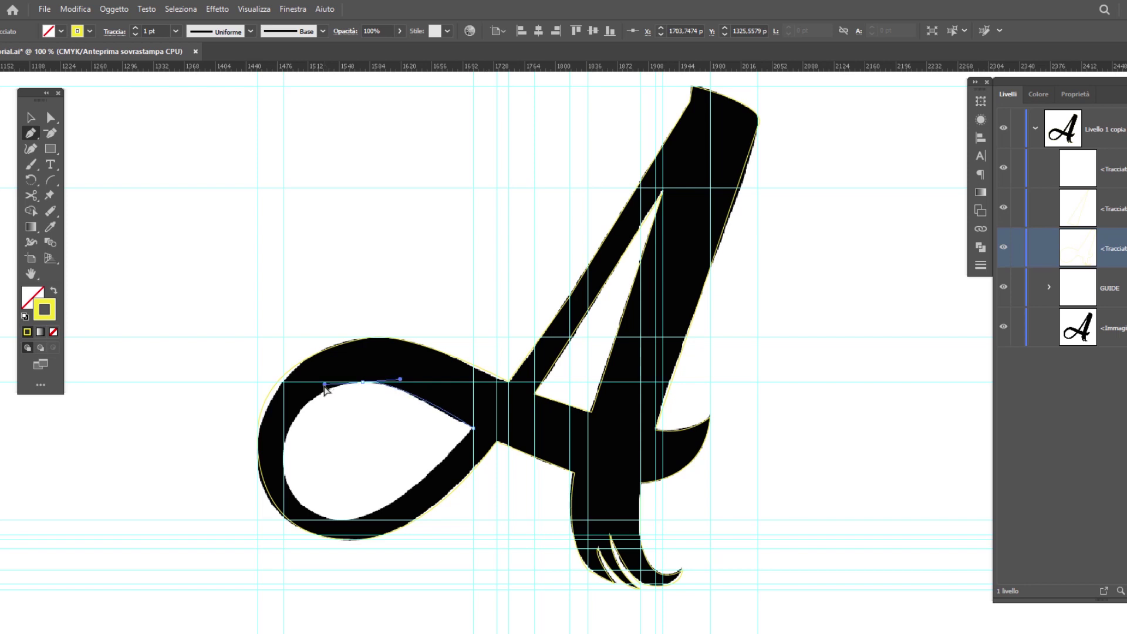
drag(326, 387, 324, 386)
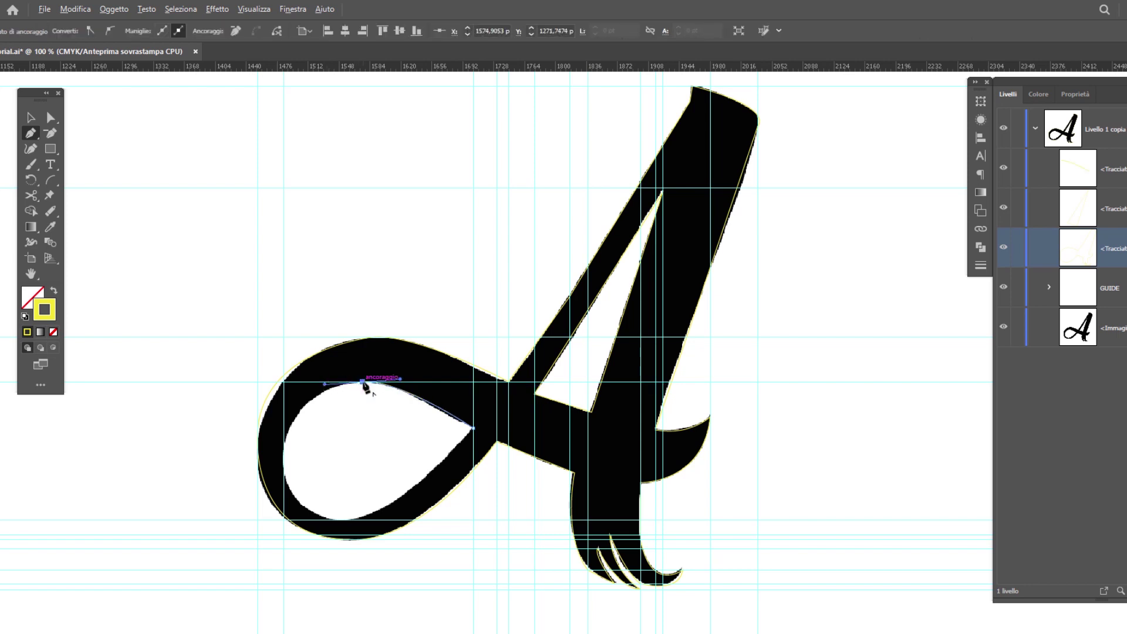
click(362, 382)
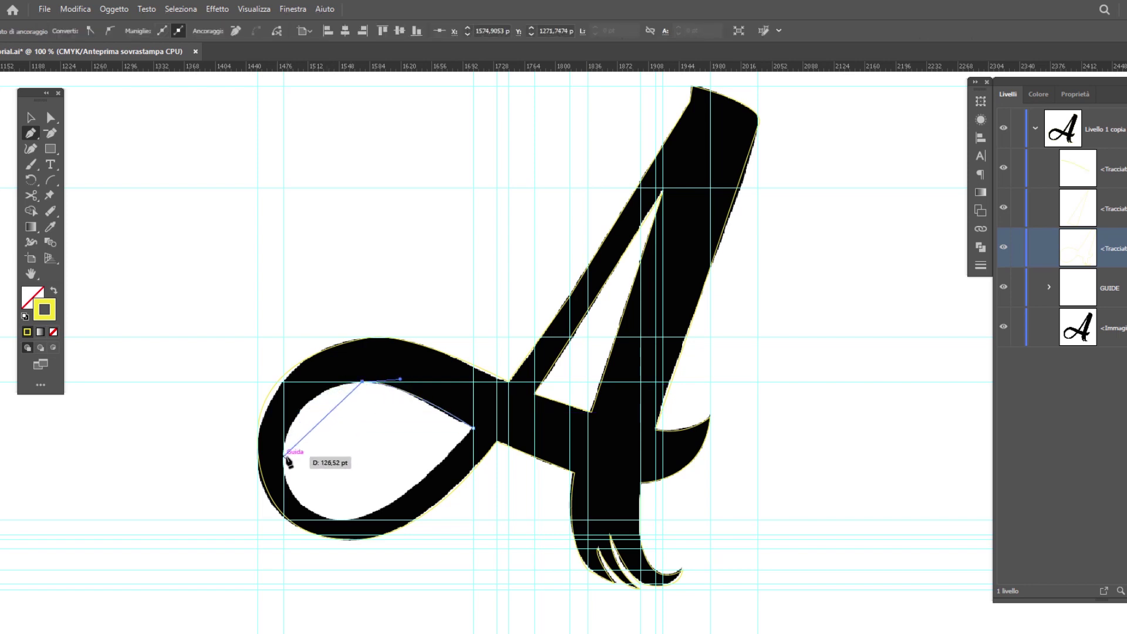
drag(284, 474, 283, 571)
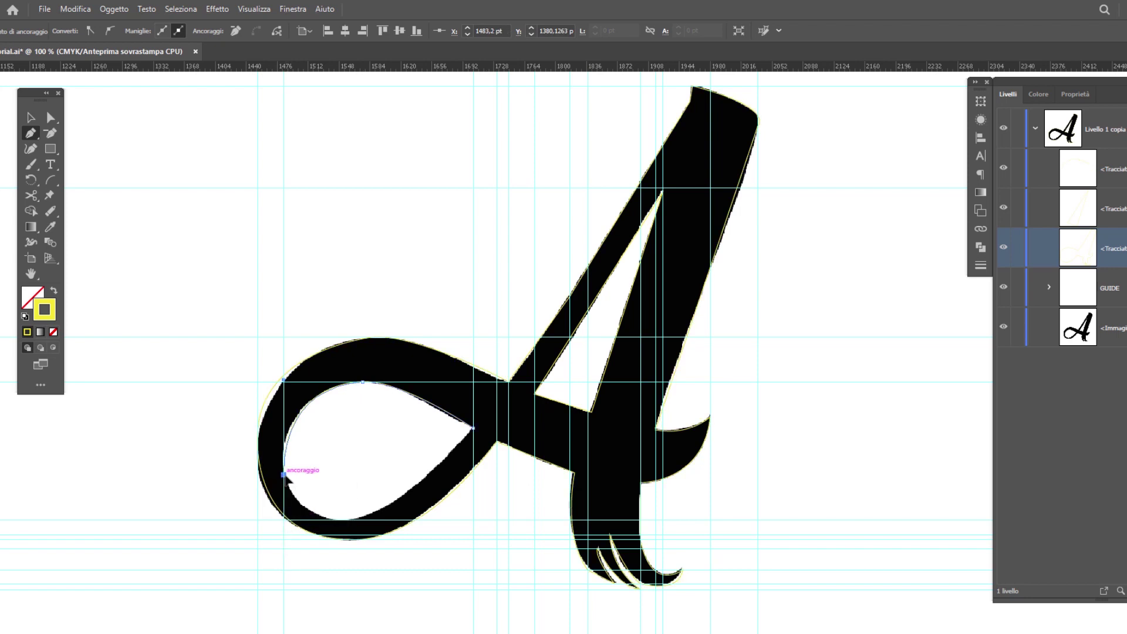
mouse_move(285, 475)
mouse_down()
mouse_move(348, 522)
mouse_move(409, 524)
mouse_move(372, 521)
mouse_move(405, 519)
mouse_move(475, 434)
mouse_up()
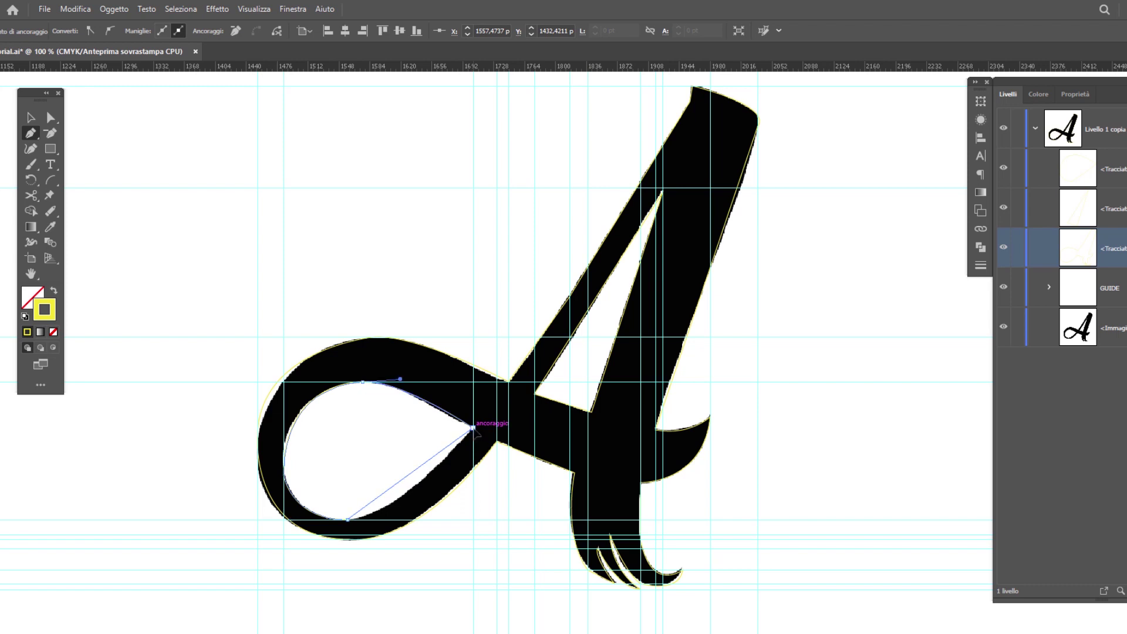
drag(475, 435, 391, 519)
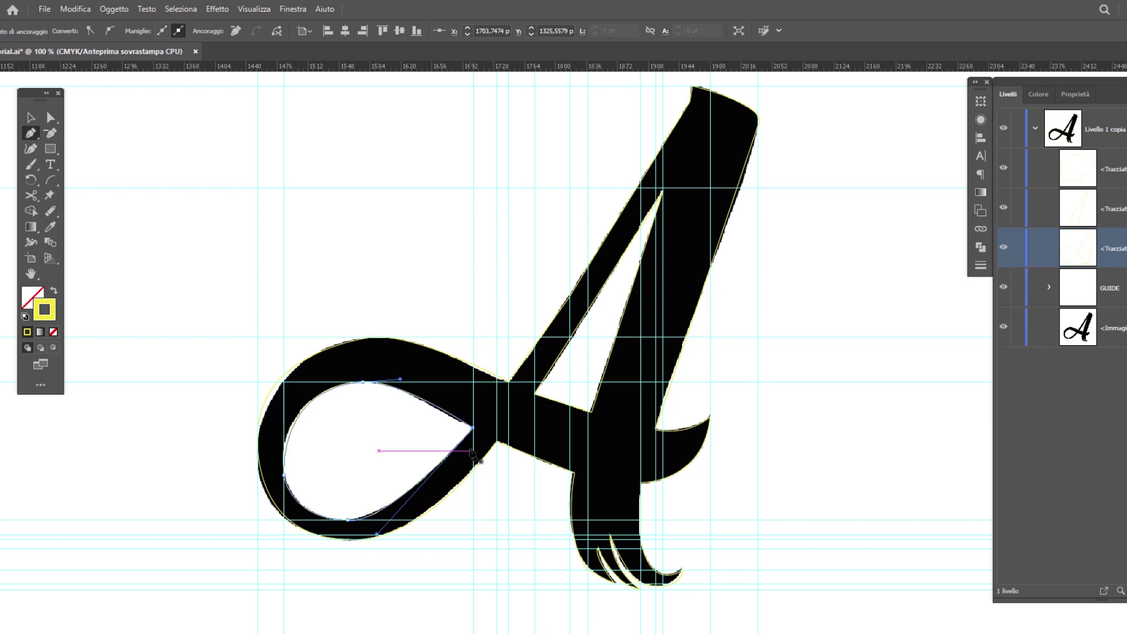
- Hide the GUIDE and <Immagine> layers, then select the outer A outline path
click(900, 287)
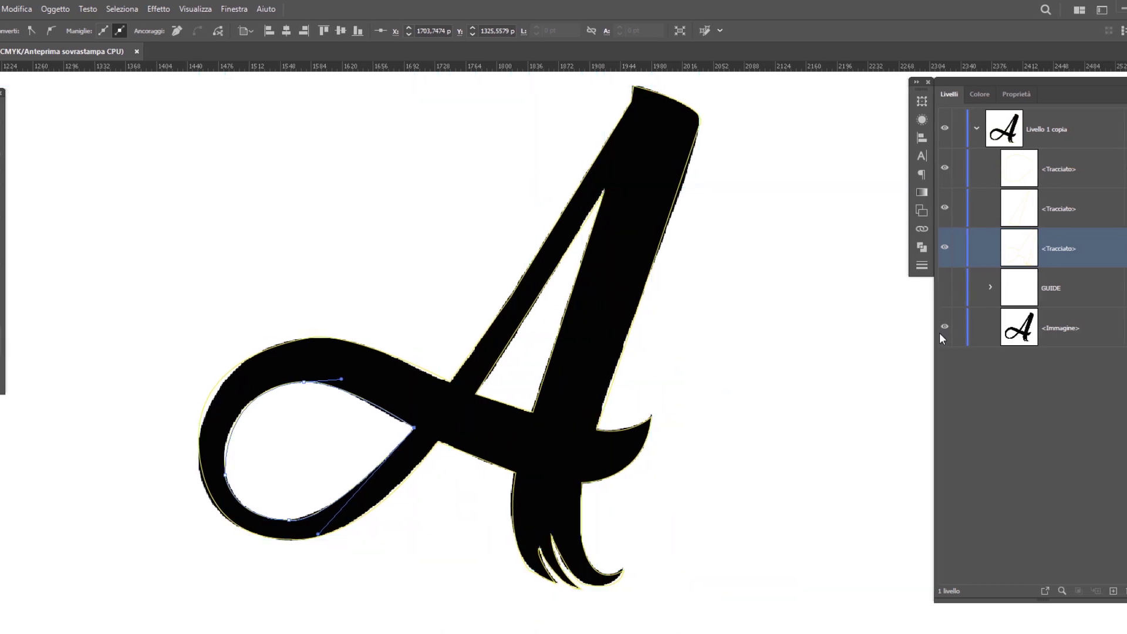
click(901, 328)
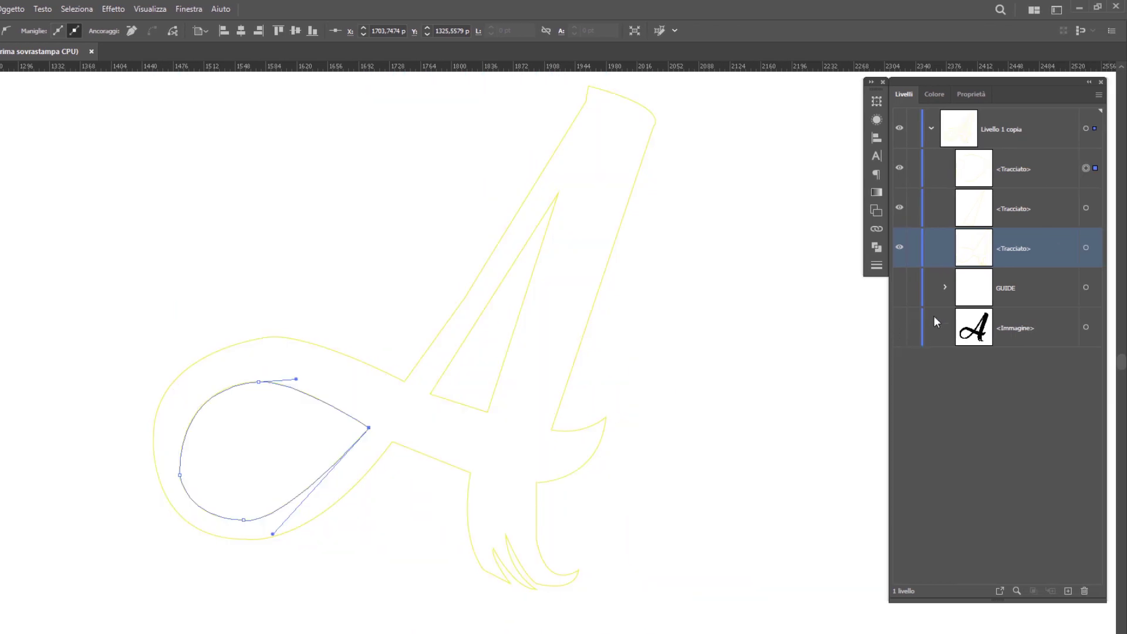
click(1086, 248)
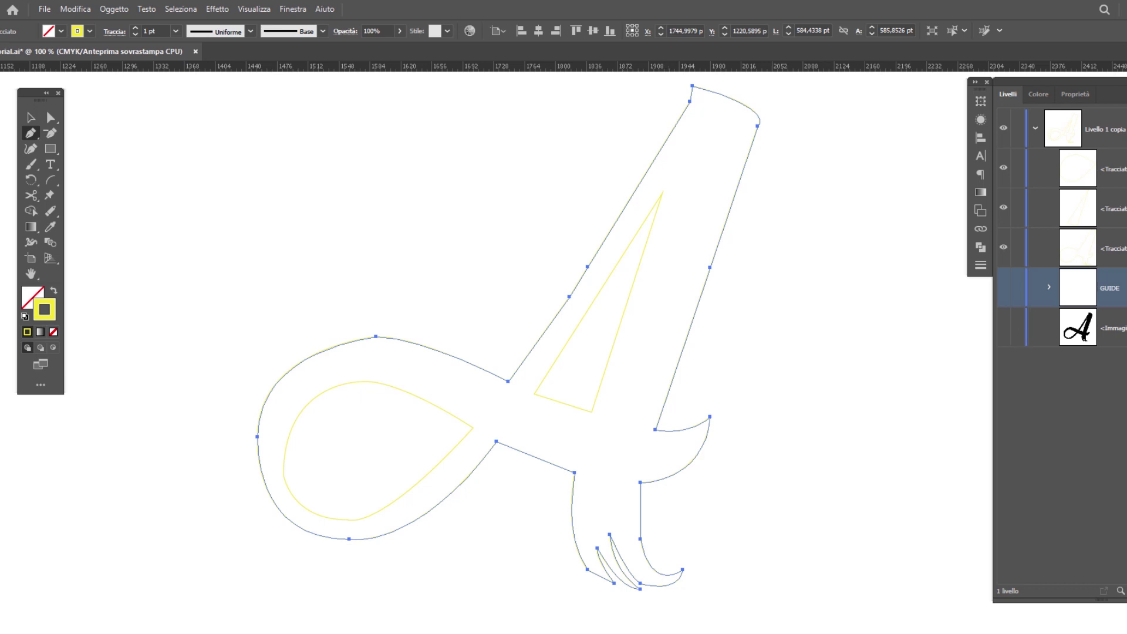
- Round the curve over the loop's top by lengthening its anchor handles
click(53, 119)
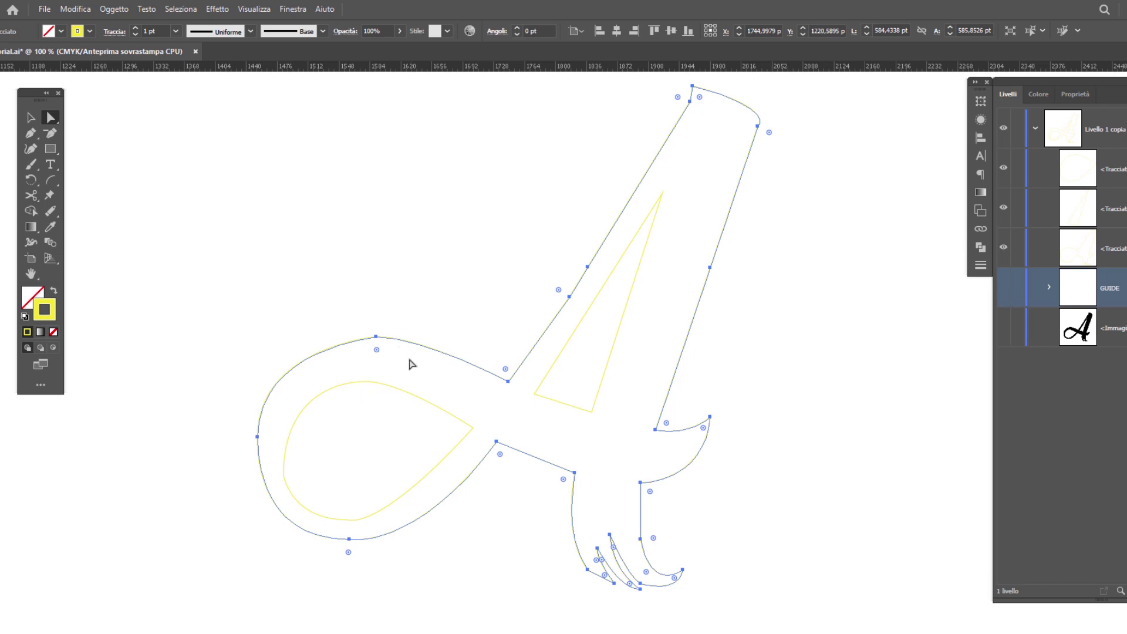
click(376, 338)
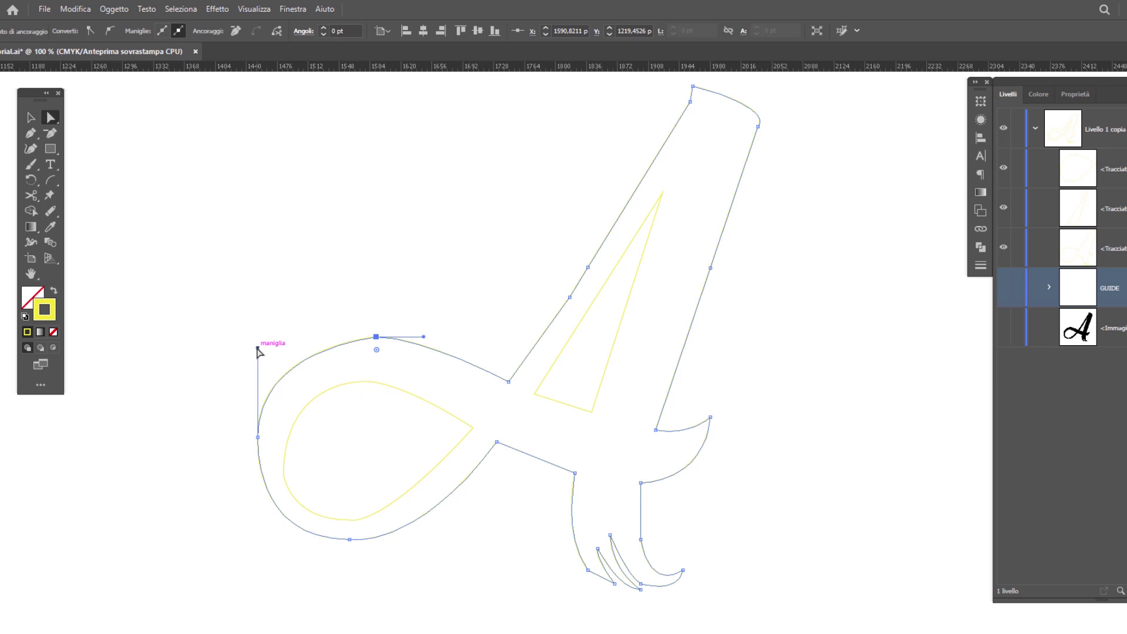
drag(258, 349, 258, 338)
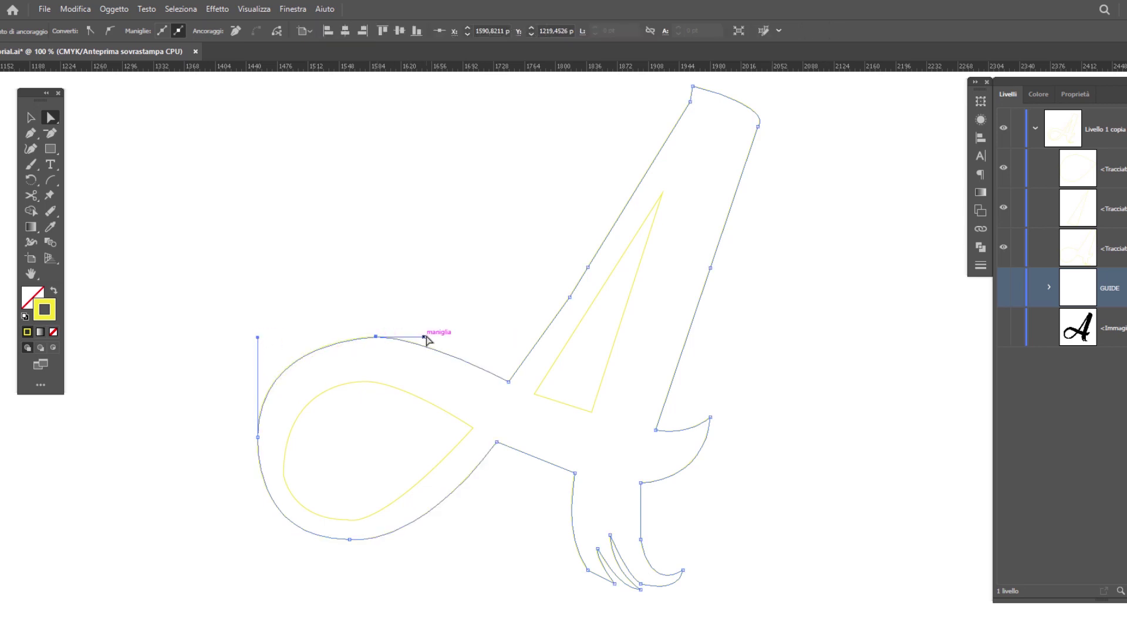
mouse_move(409, 341)
mouse_down()
mouse_move(448, 345)
mouse_move(443, 334)
mouse_up()
click(587, 569)
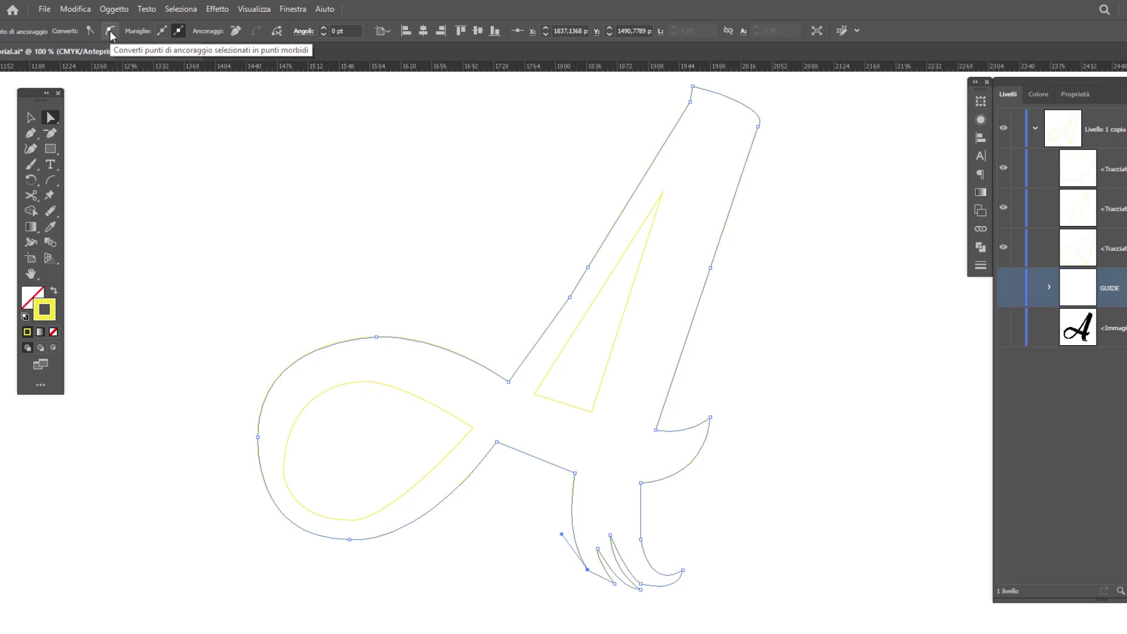
- Reshape the spike curve by adjusting its tip and lower anchors
scroll(612, 610, up, 1)
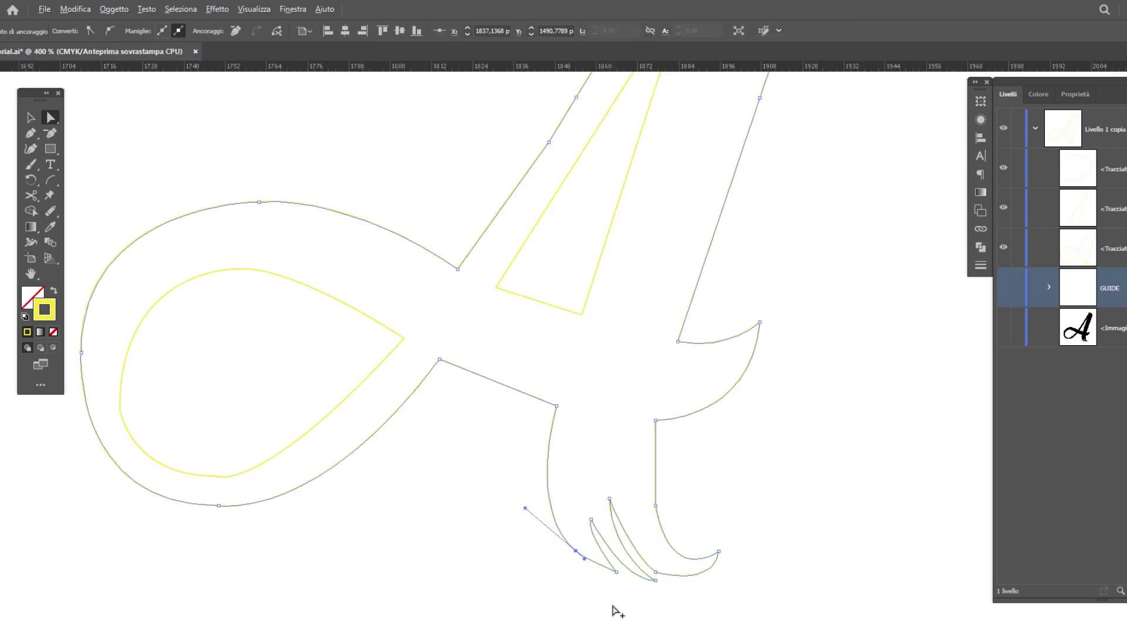
scroll(612, 610, up, 2)
click(557, 372)
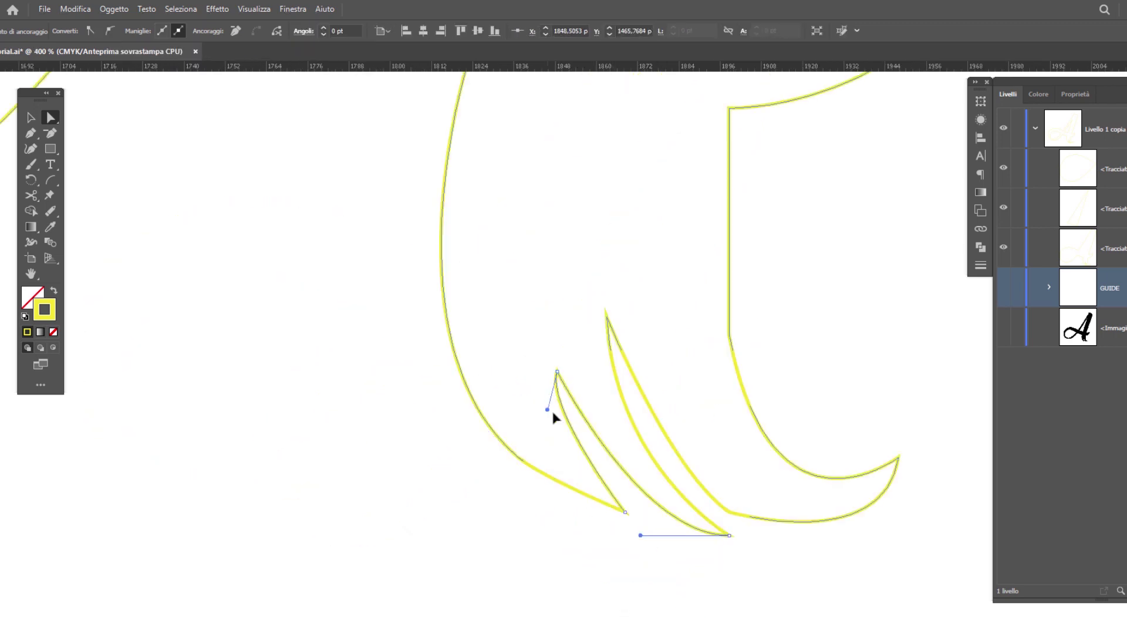
click(607, 318)
click(731, 516)
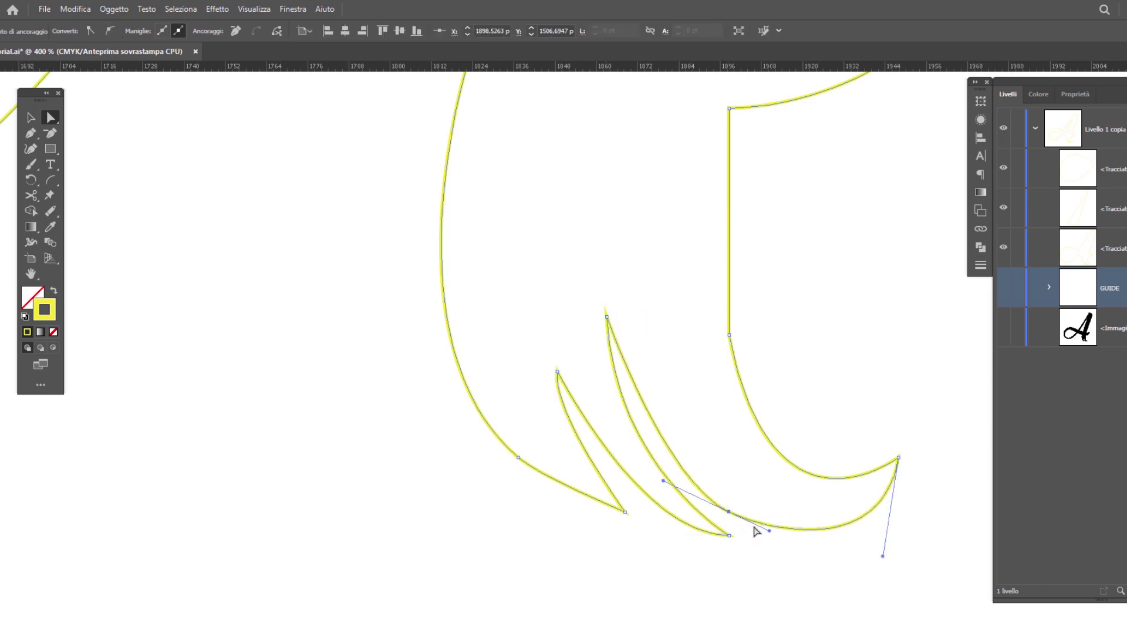
drag(730, 515, 736, 509)
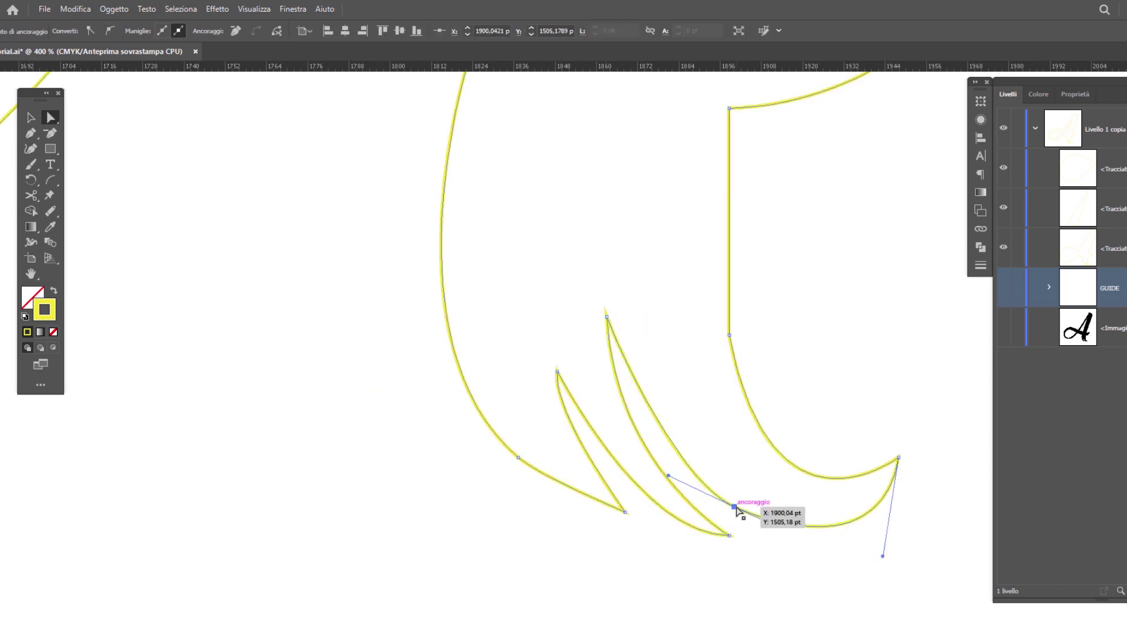
- Convert the vertical stroke's corner anchor to smooth and bend its segment to match the guide
click(728, 334)
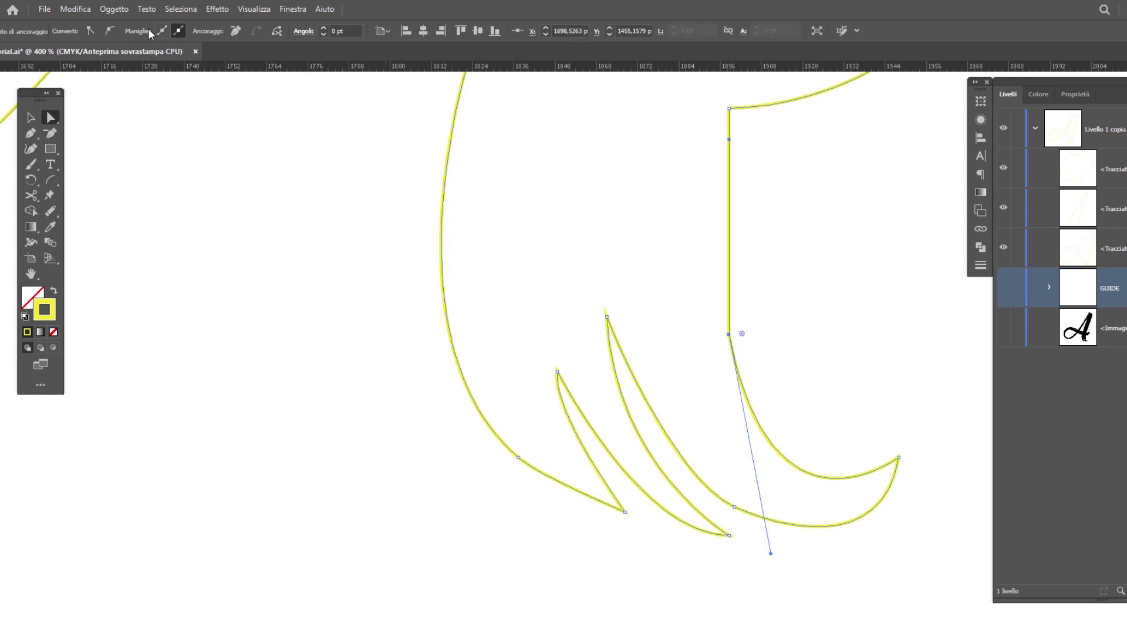
click(109, 30)
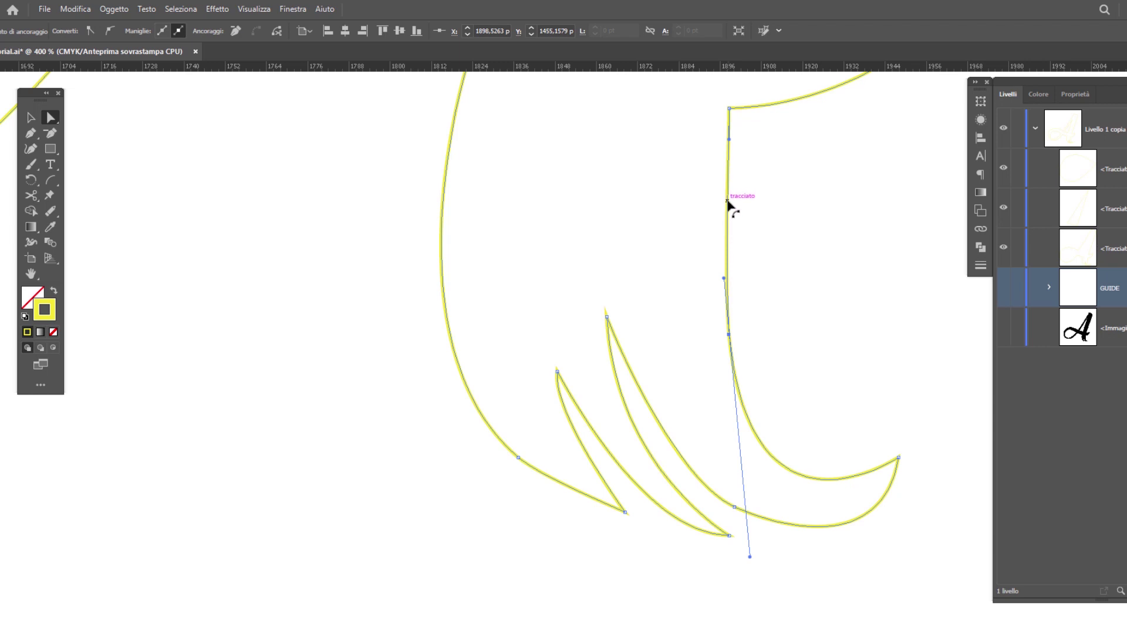
drag(727, 202, 732, 208)
drag(728, 204, 728, 207)
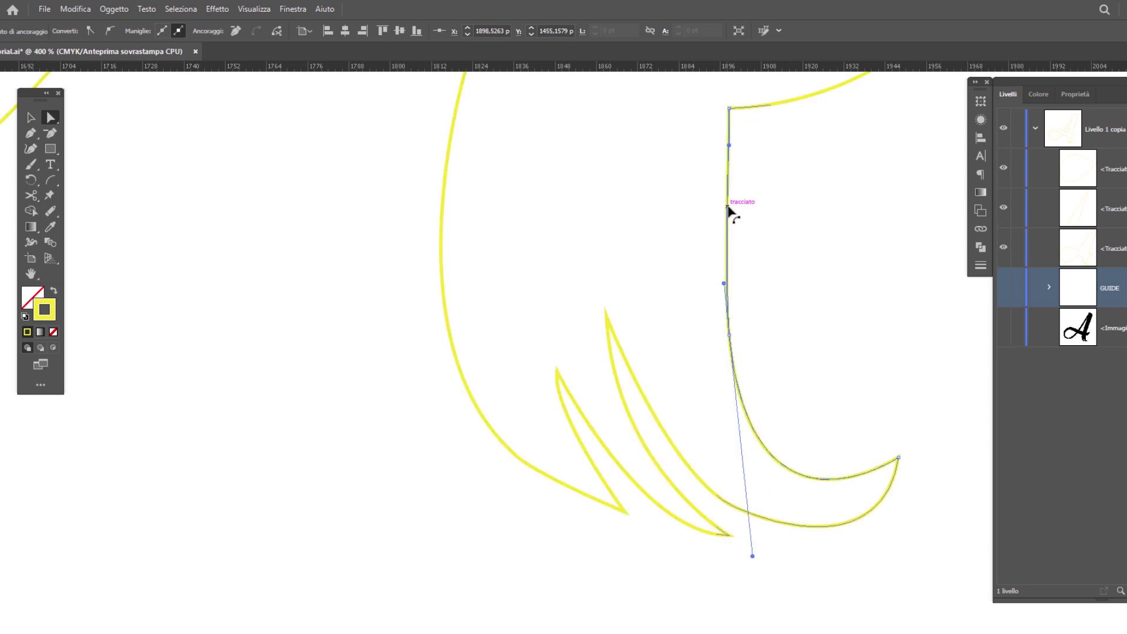
key(ctrl+z)
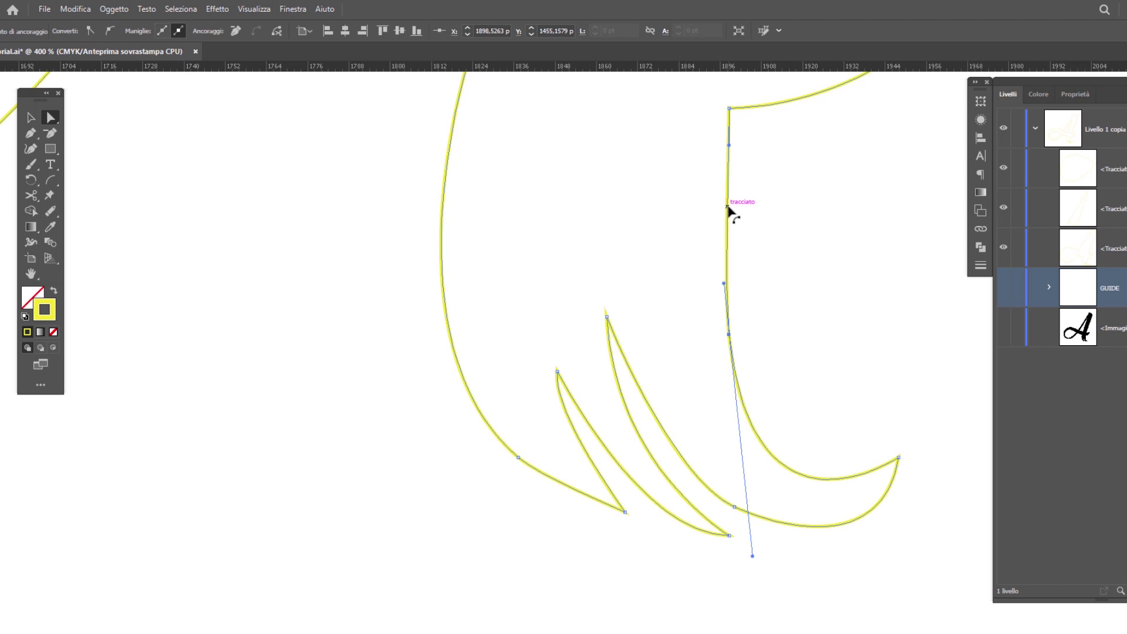
drag(727, 205, 718, 209)
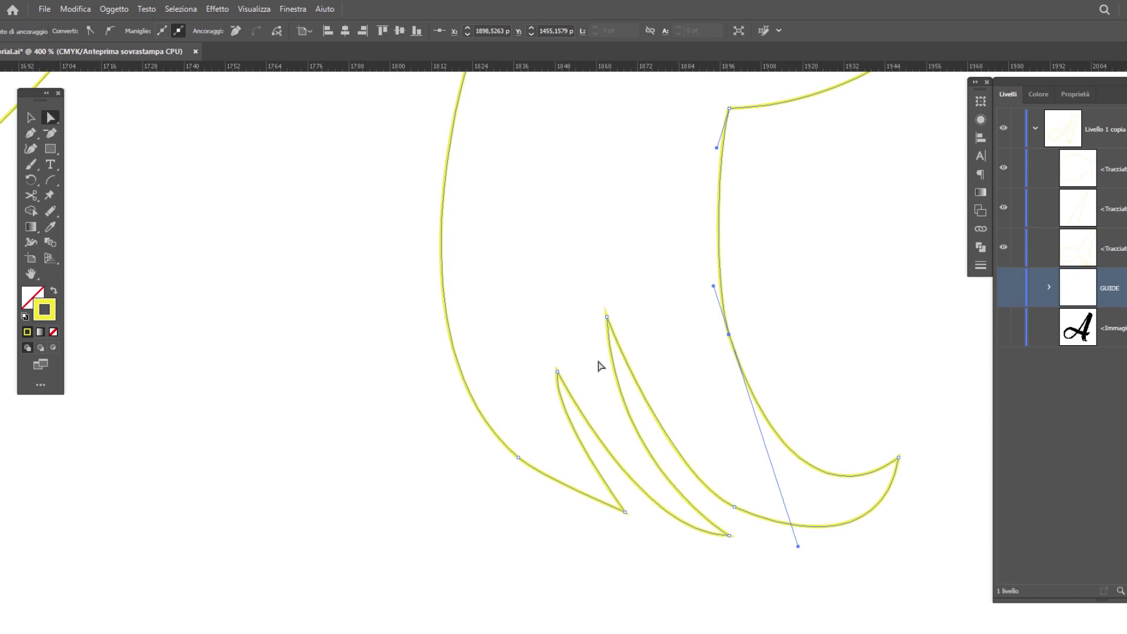
scroll(619, 346, down, 3)
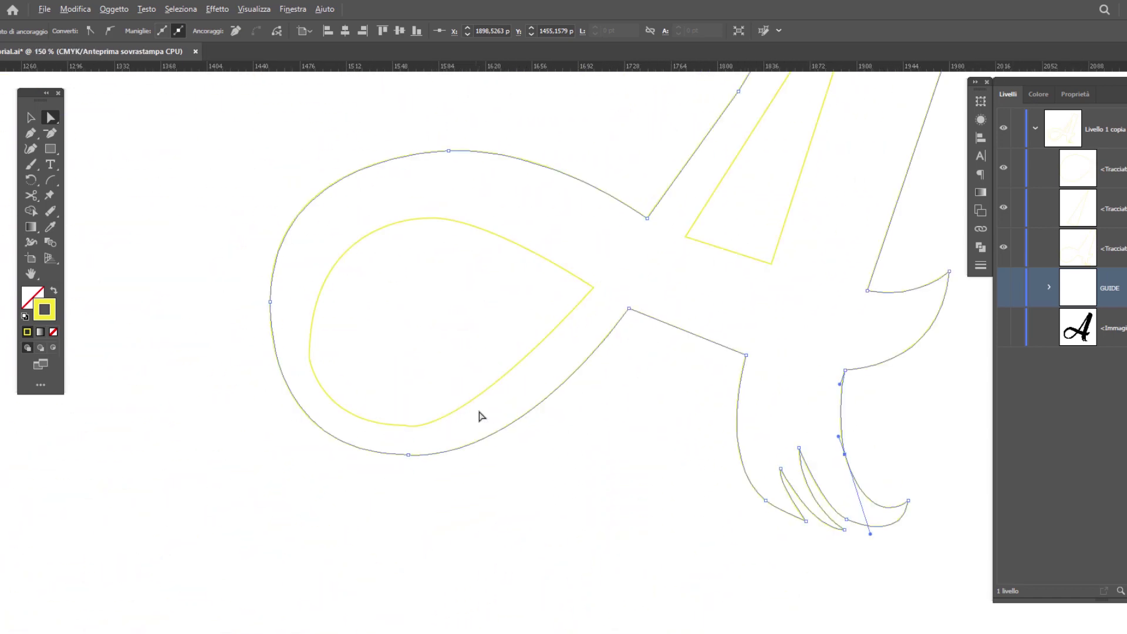
scroll(319, 373, up, 3)
click(360, 328)
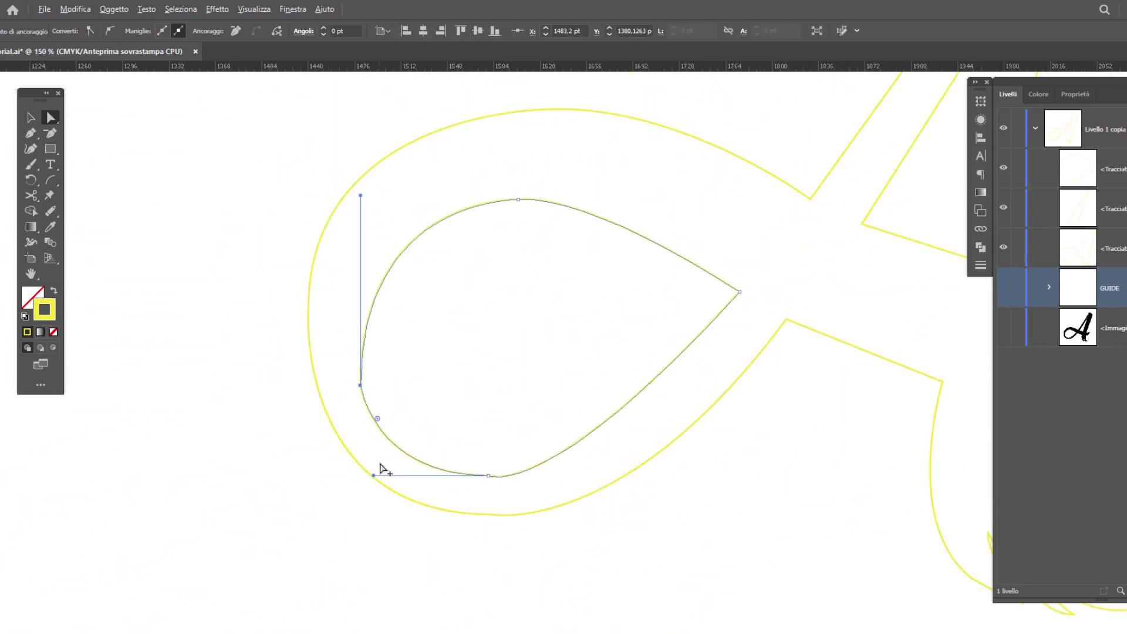
- Smooth the teardrop's left anchor, shift it right, and level the bottom anchor's handle
scroll(385, 470, down, 1)
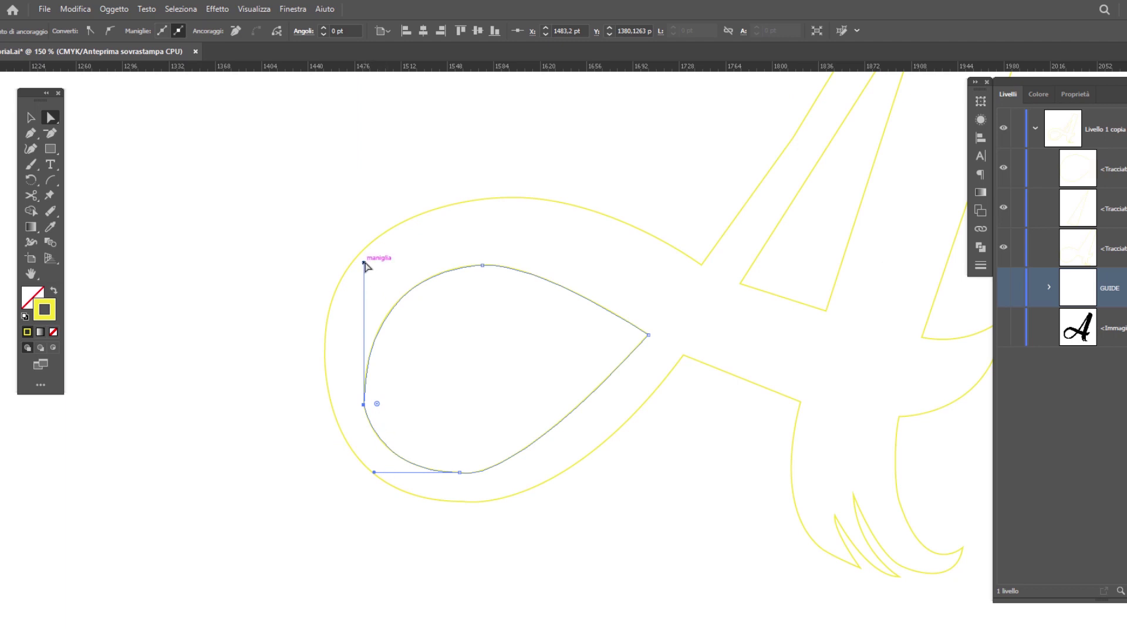
drag(364, 262, 346, 255)
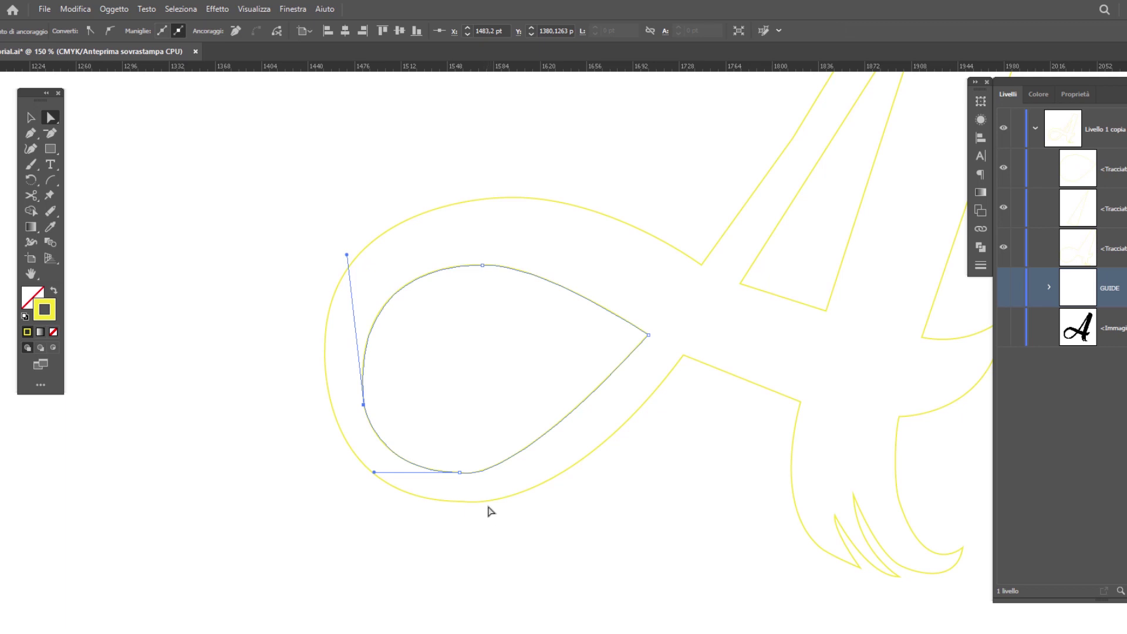
drag(374, 473, 407, 480)
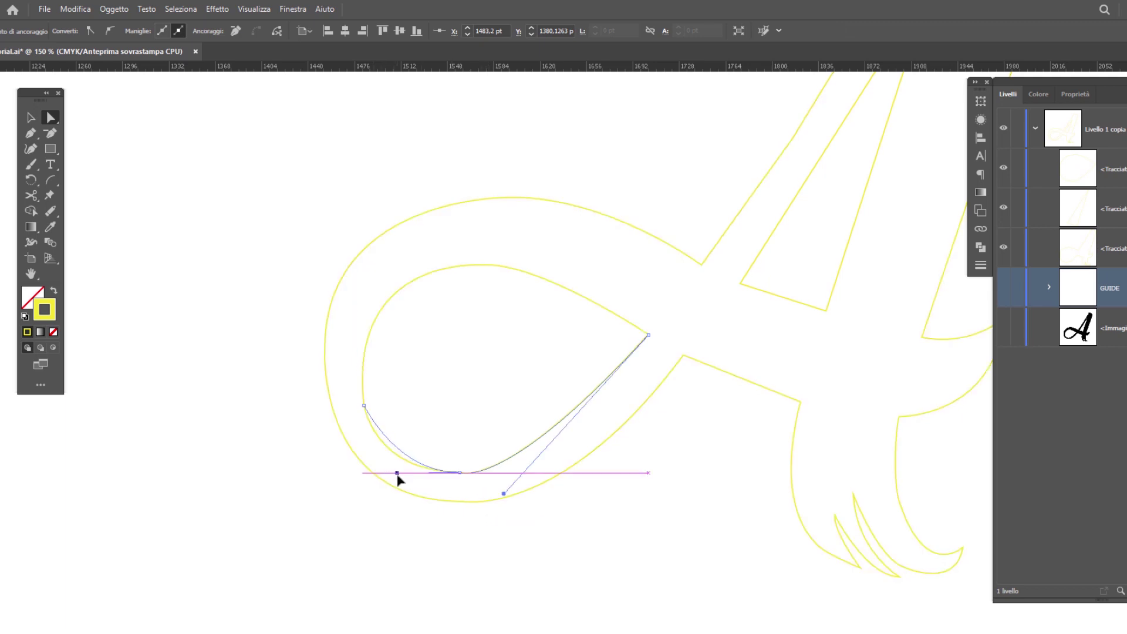
click(110, 30)
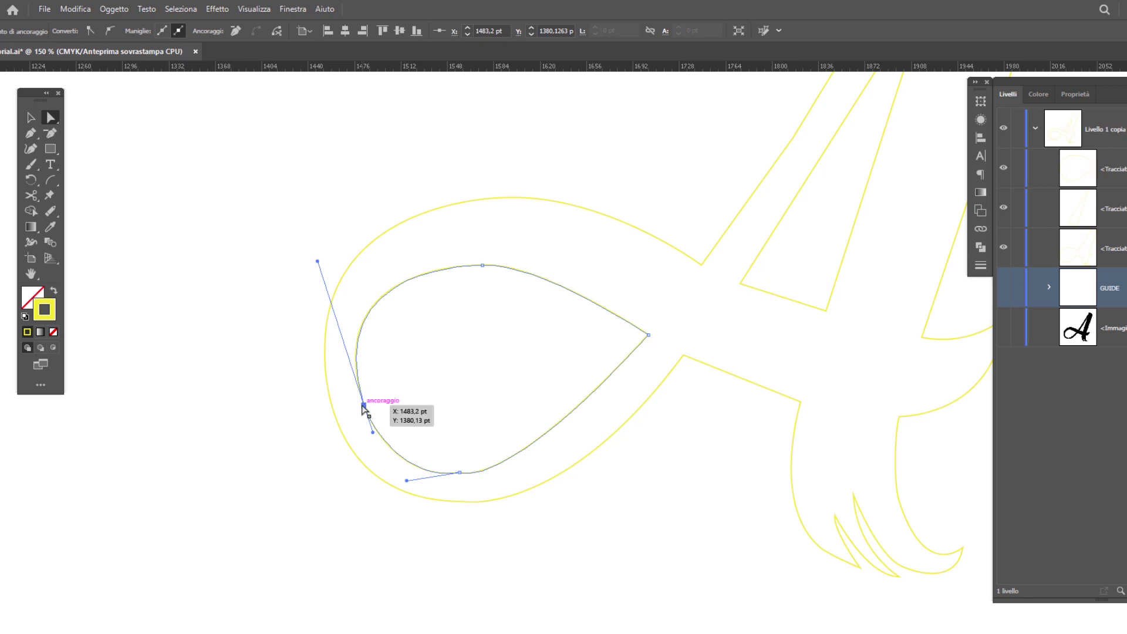
drag(363, 407, 373, 405)
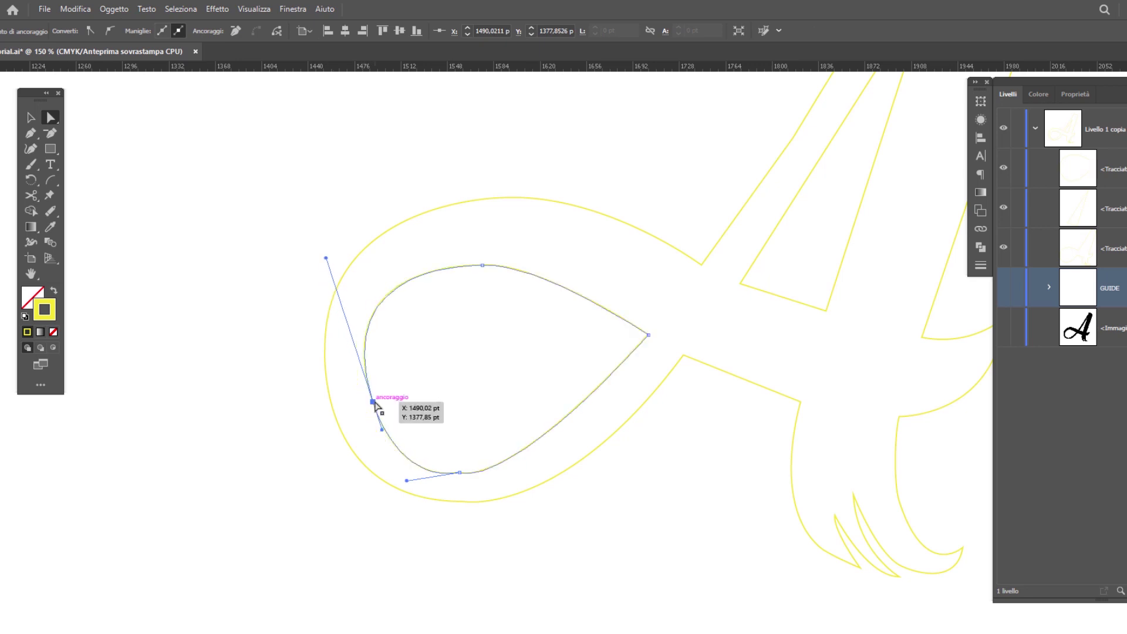
click(459, 472)
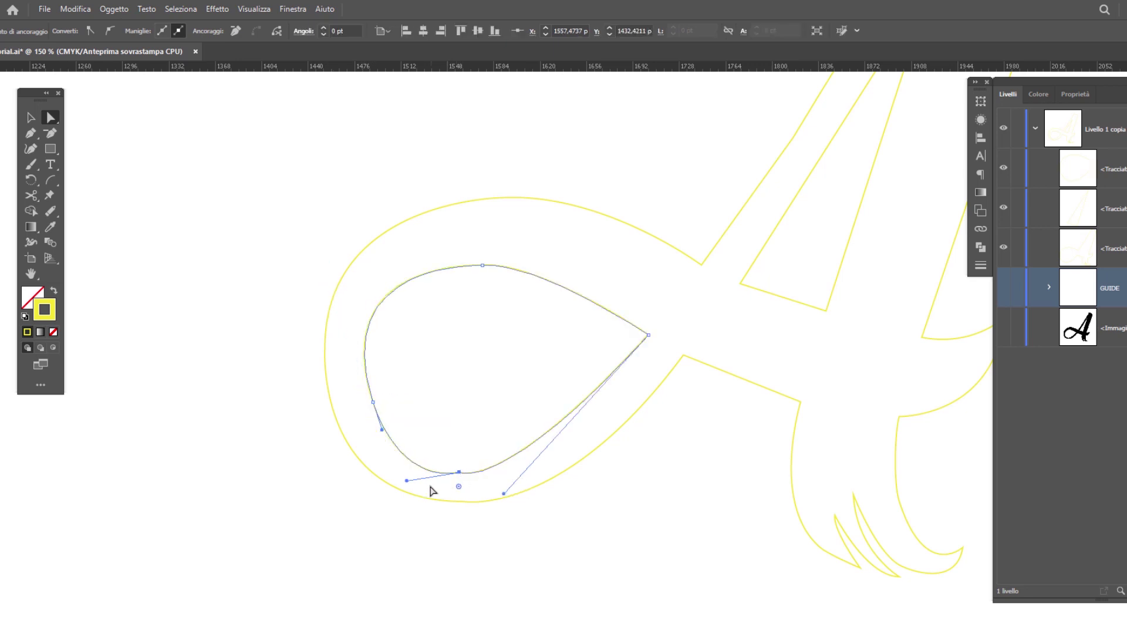
drag(407, 481, 402, 470)
mouse_move(503, 493)
mouse_down()
mouse_move(513, 474)
mouse_move(462, 464)
mouse_move(562, 457)
mouse_up()
- Reselect the inner loop path and adjust its top anchor's handle
click(307, 478)
scroll(201, 433, down, 2)
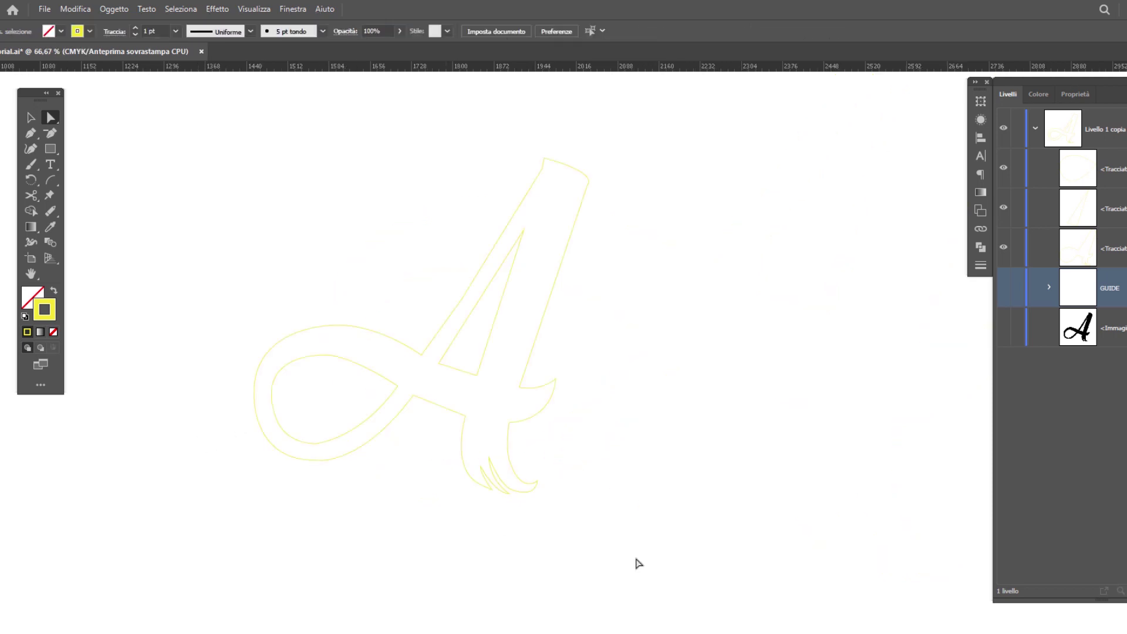
scroll(224, 435, up, 2)
click(549, 291)
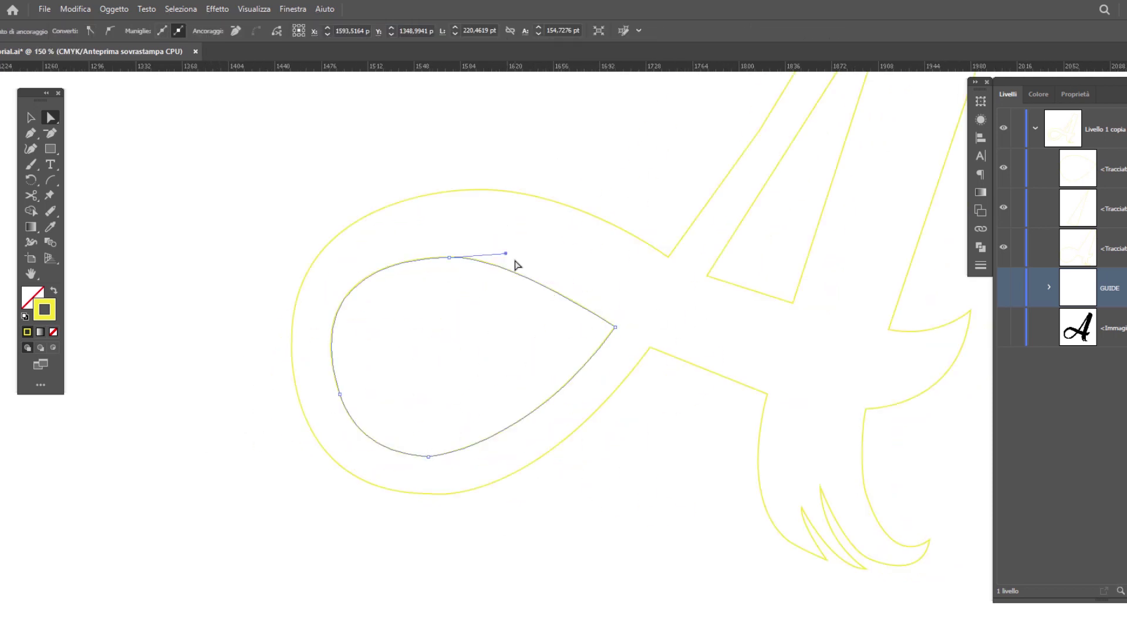
drag(513, 253, 523, 247)
click(449, 258)
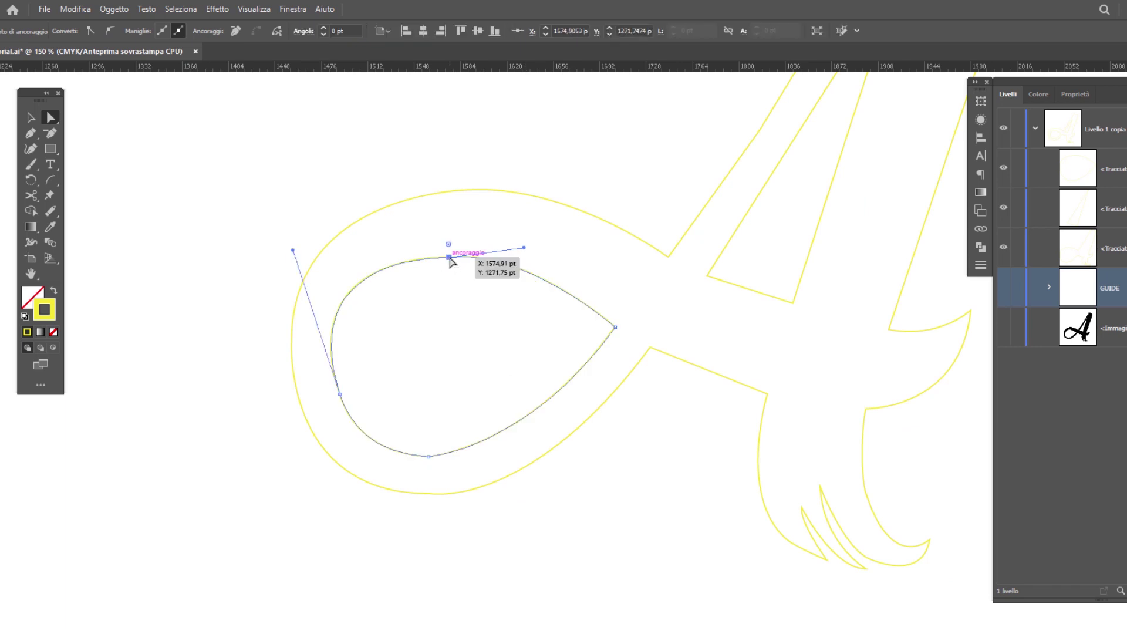
click(429, 458)
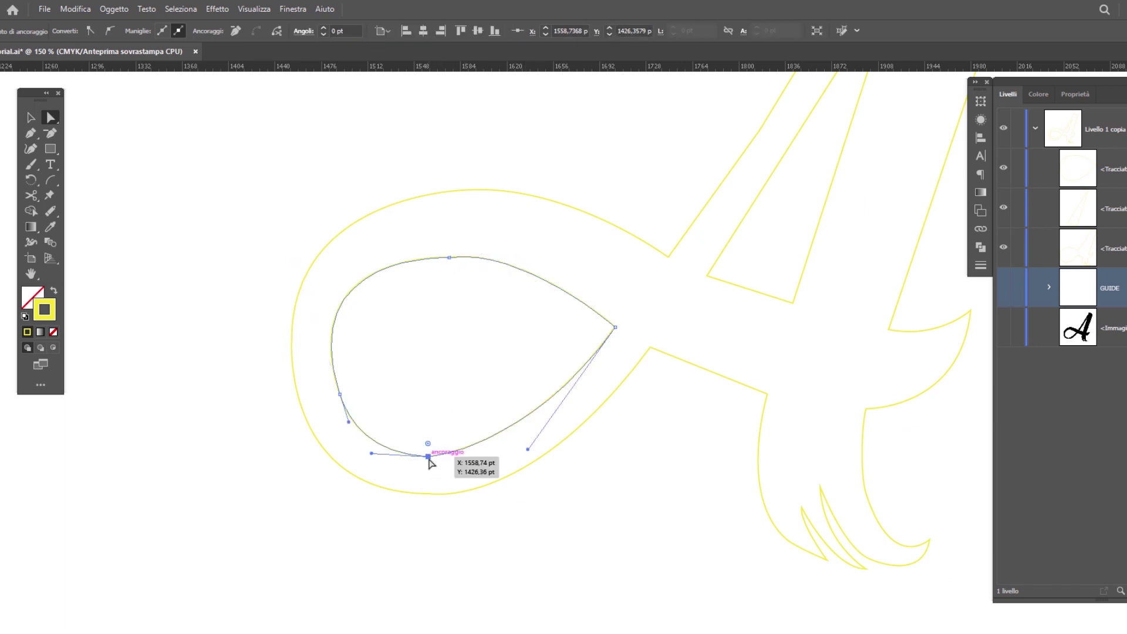
click(428, 458)
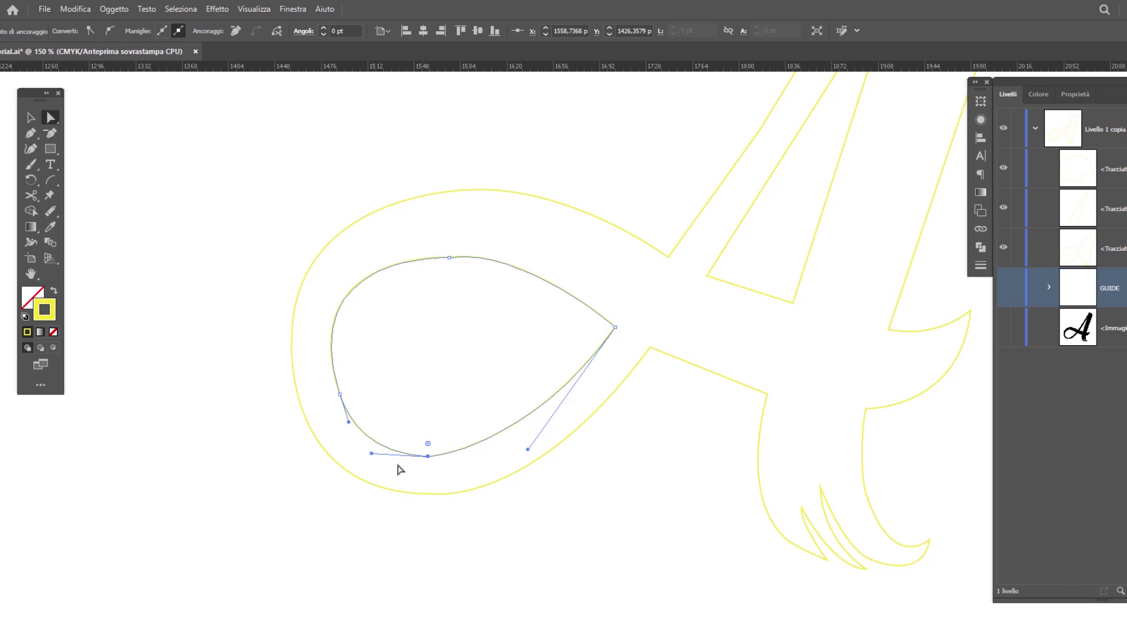
click(51, 133)
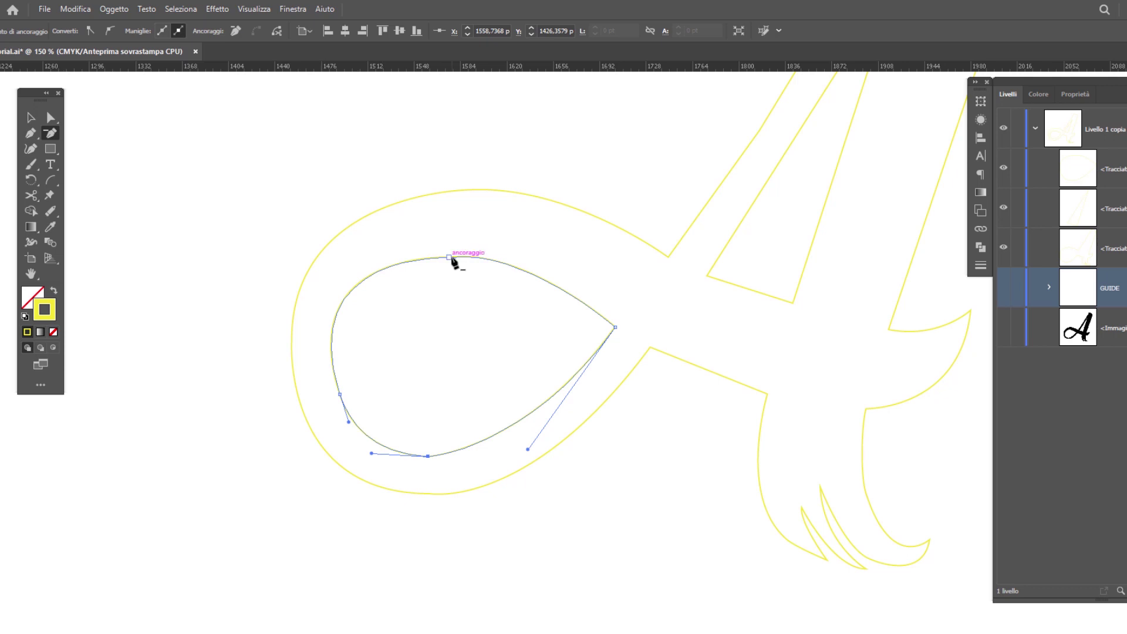
- Delete the inner loop's top and bottom anchors, pulling the left handle up to the guide
click(449, 258)
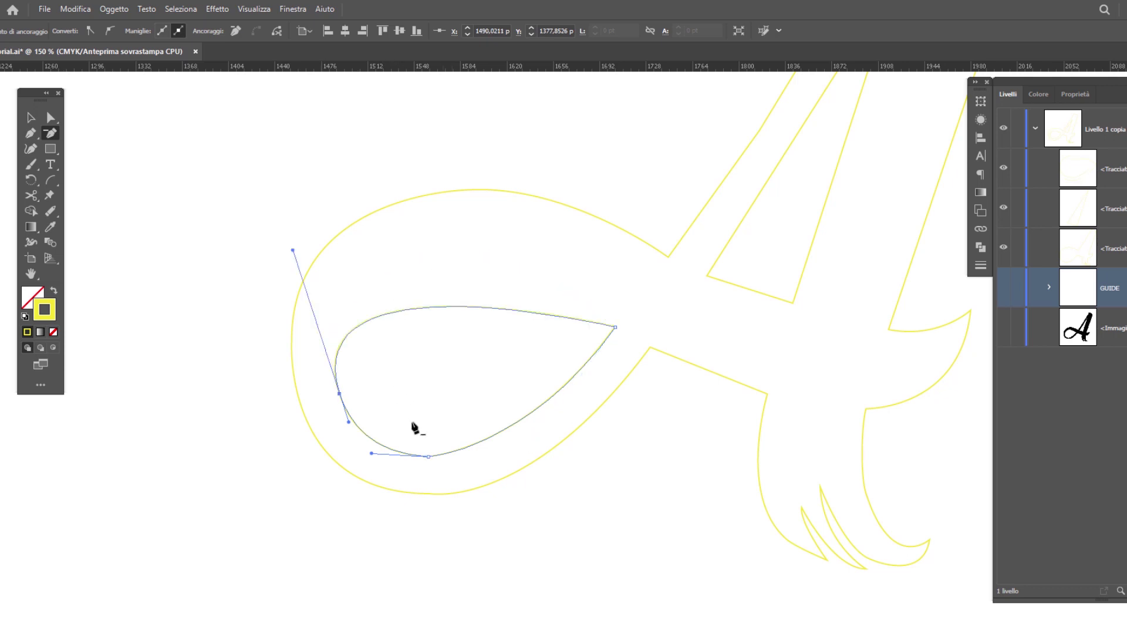
key(a)
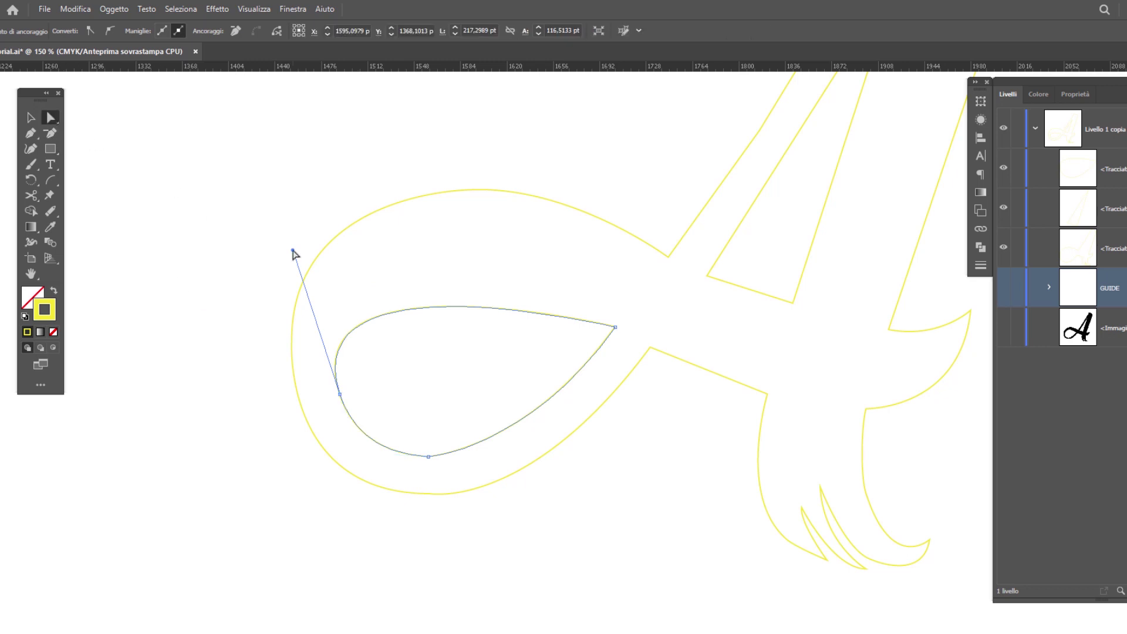
drag(293, 251, 305, 162)
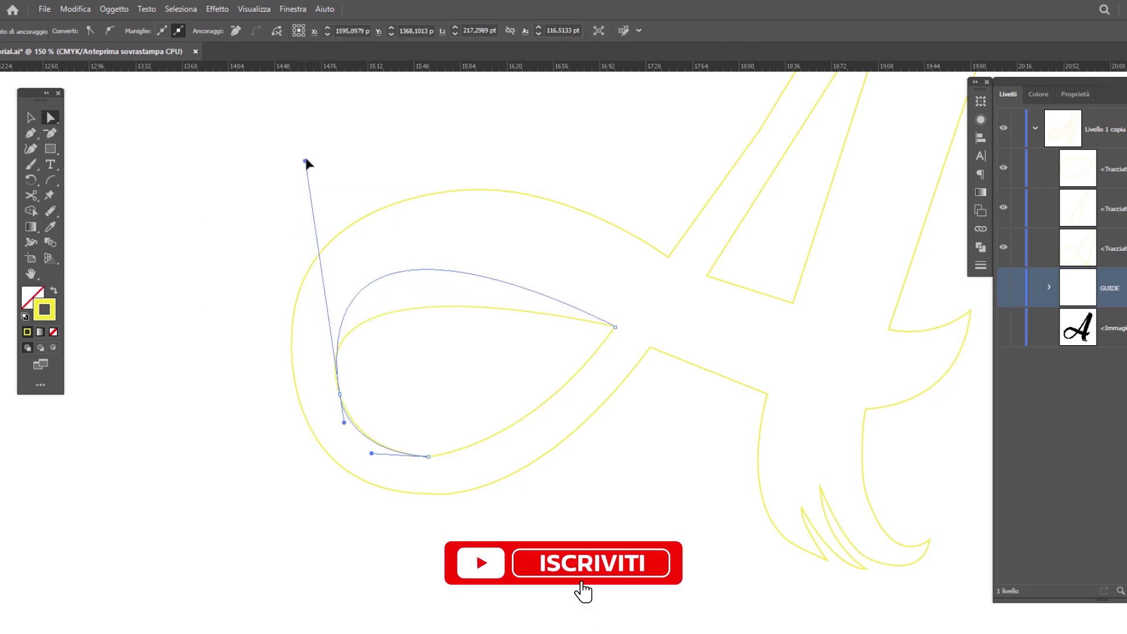
drag(306, 163, 315, 141)
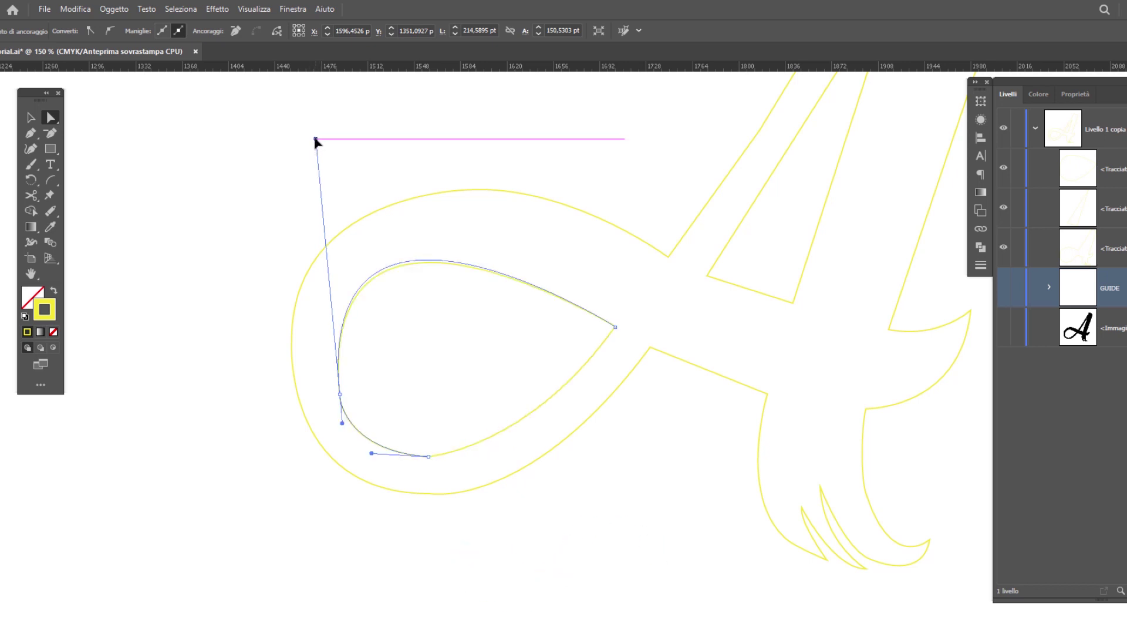
click(428, 457)
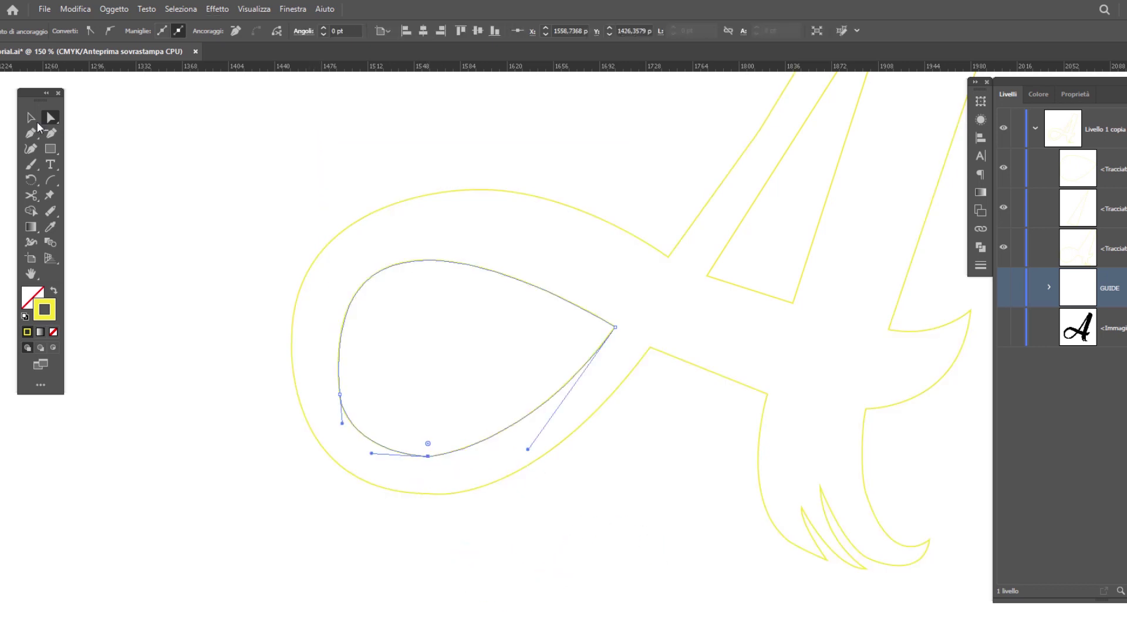
key(shift+c)
click(428, 456)
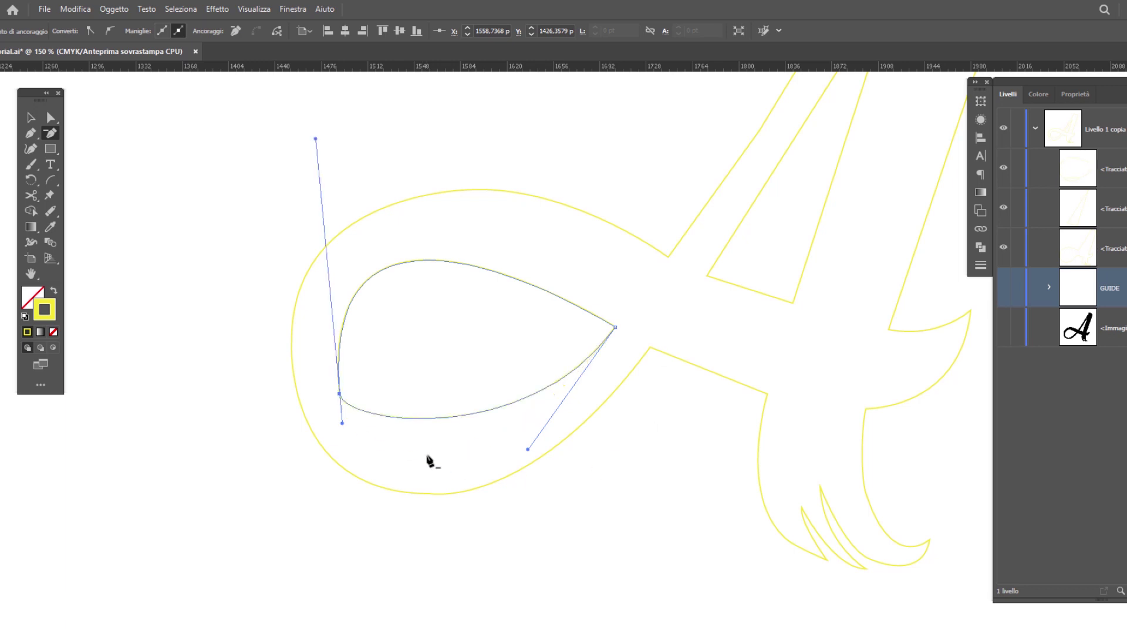
- Refine the inner loop's upper and lower curves and make its lower-left anchor smooth
key(a)
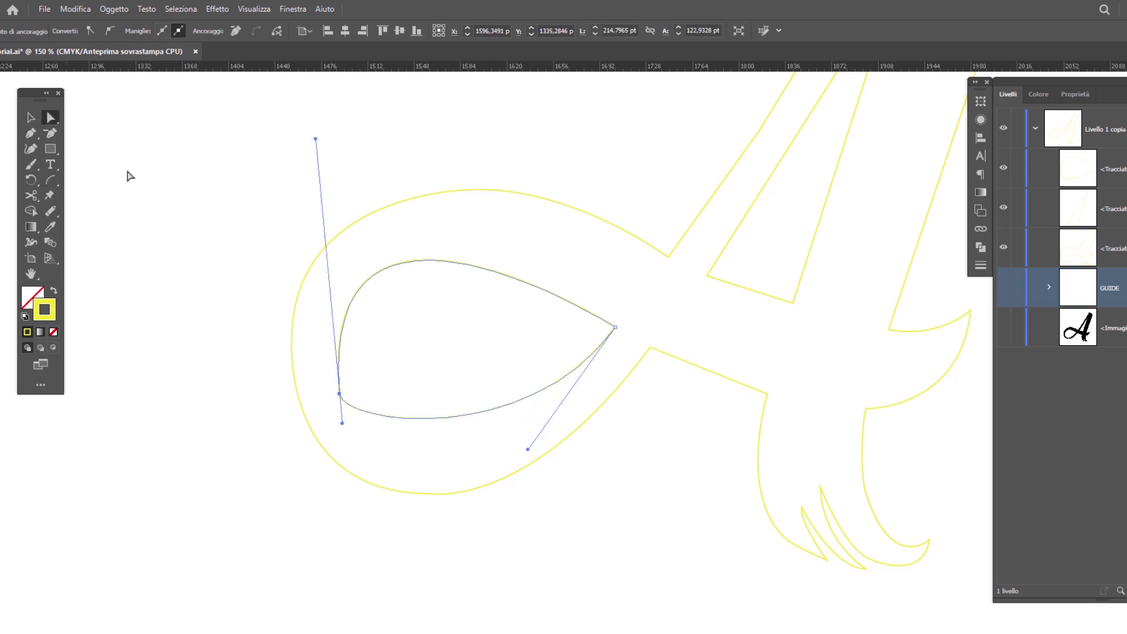
drag(528, 449, 454, 533)
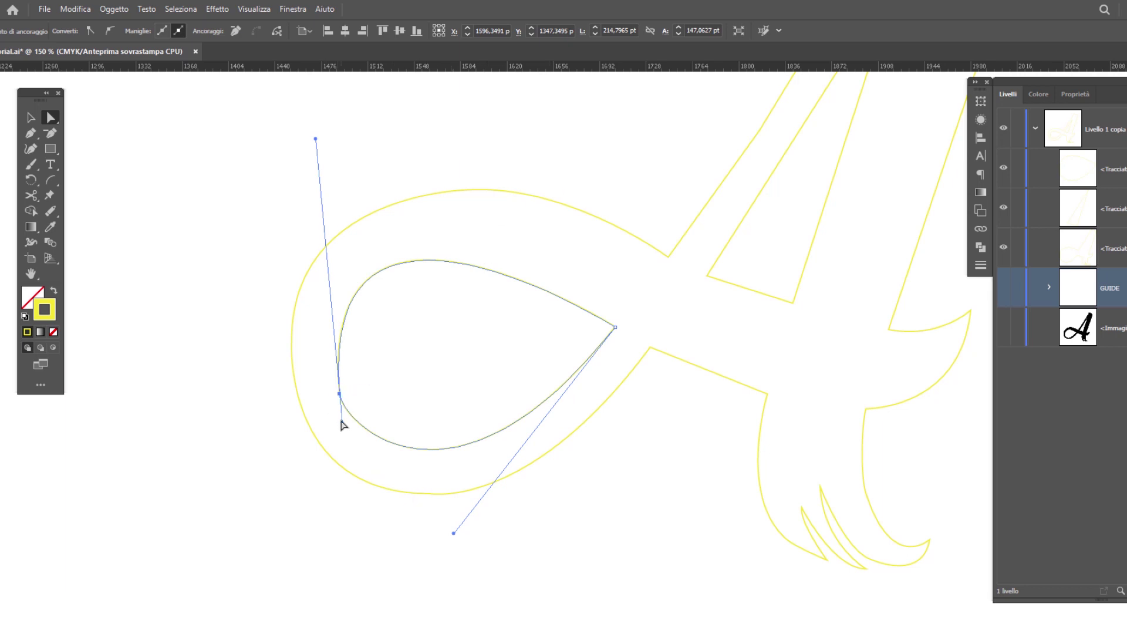
drag(316, 138, 328, 139)
drag(454, 533, 477, 519)
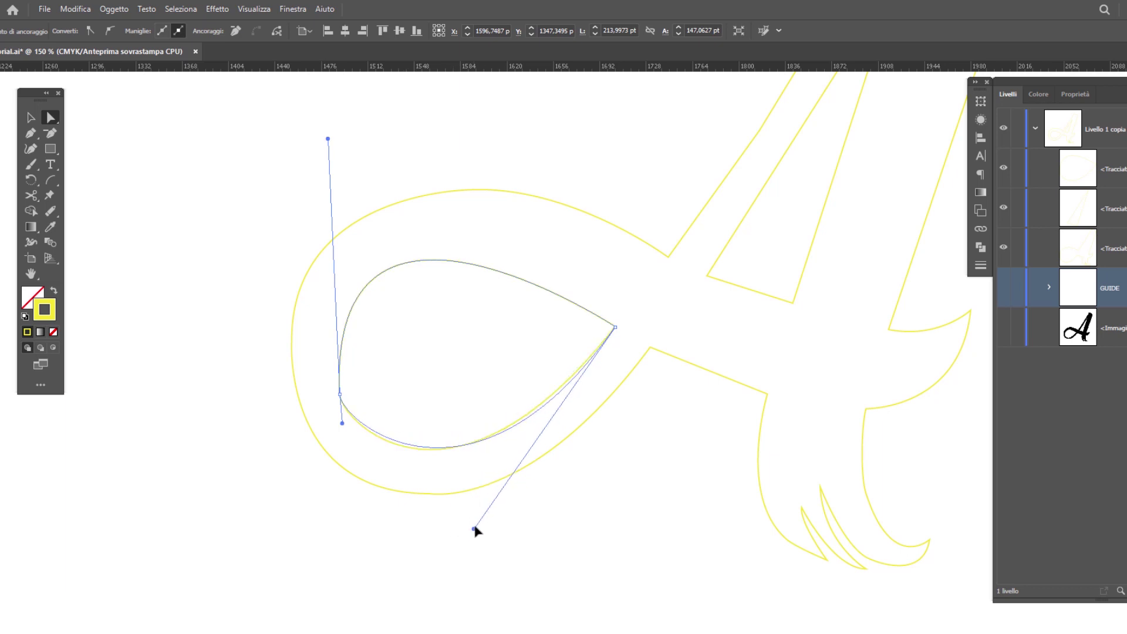
drag(328, 139, 312, 159)
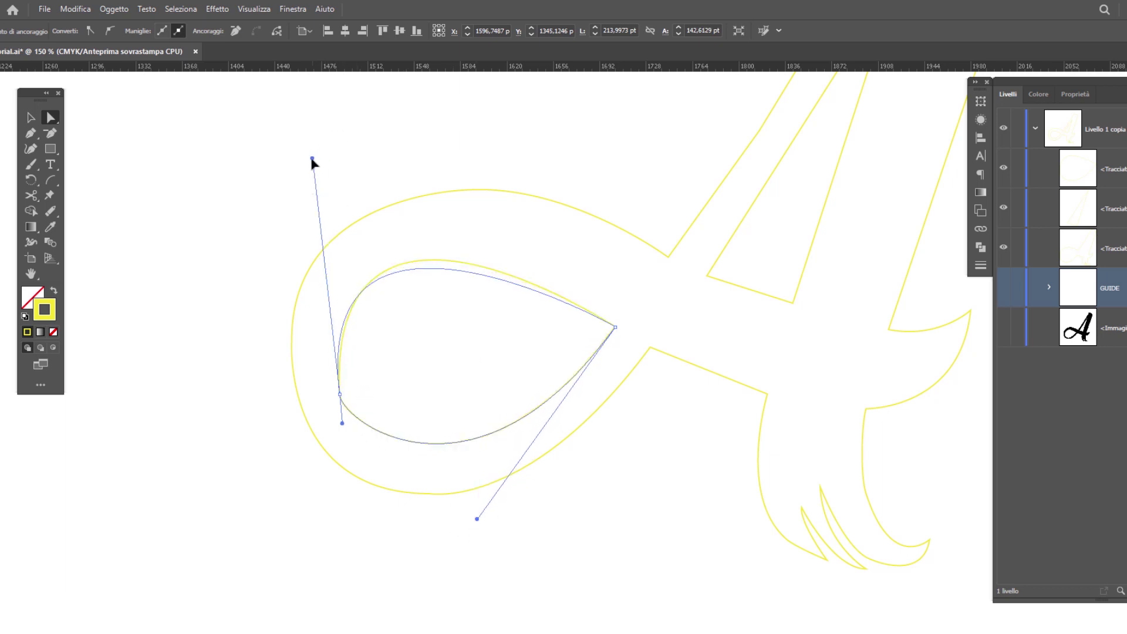
drag(341, 402, 354, 391)
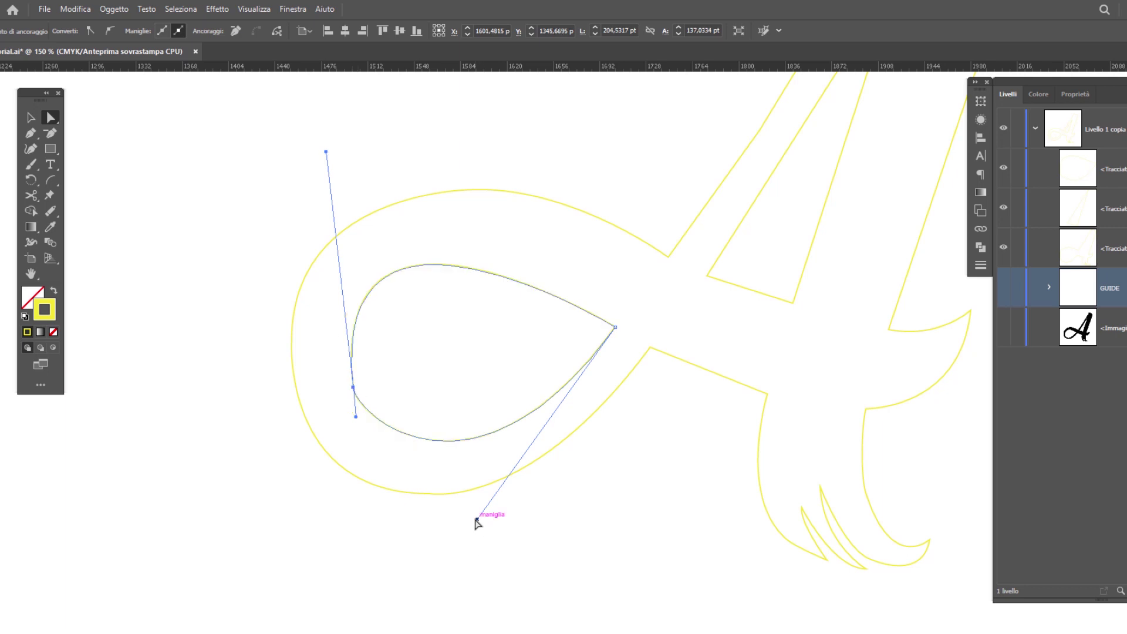
drag(476, 519, 478, 494)
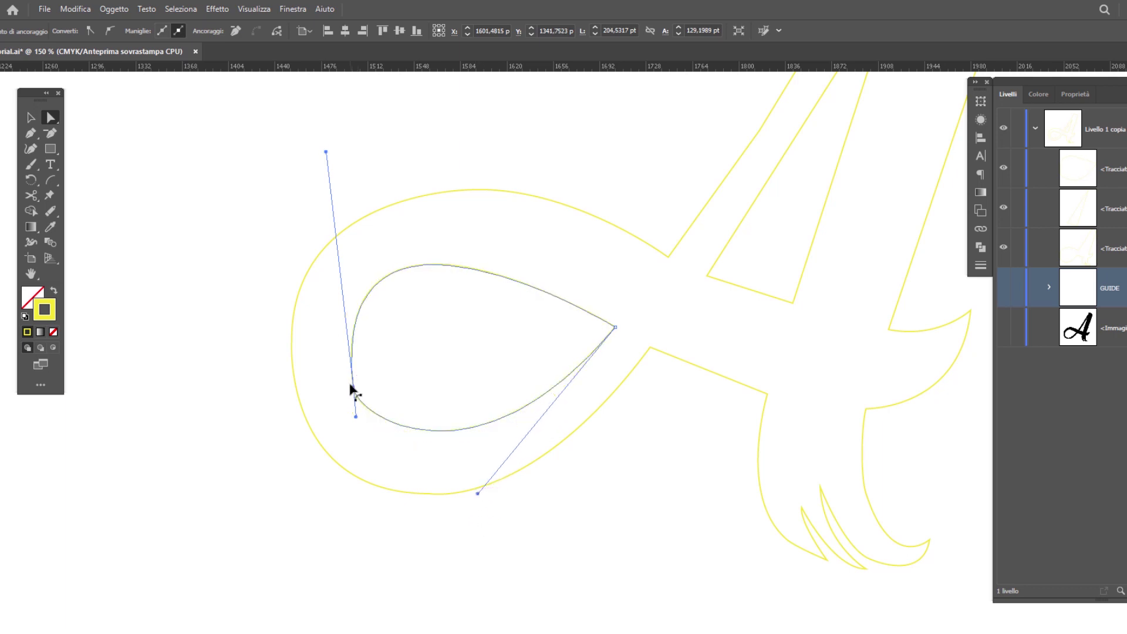
drag(352, 388, 344, 384)
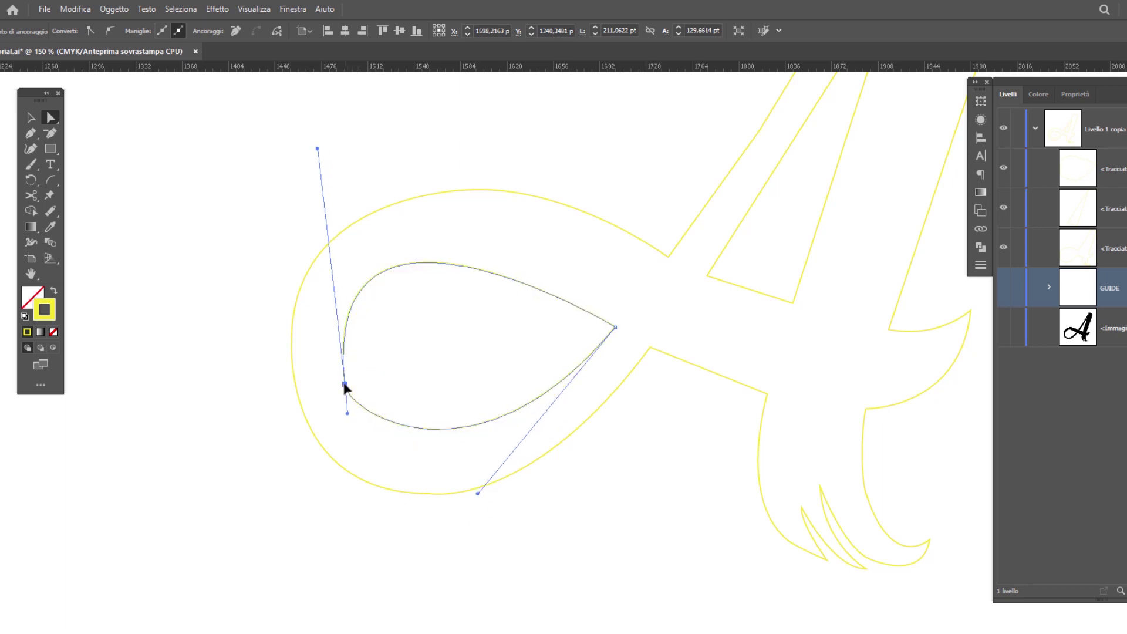
key(ctrl+plus)
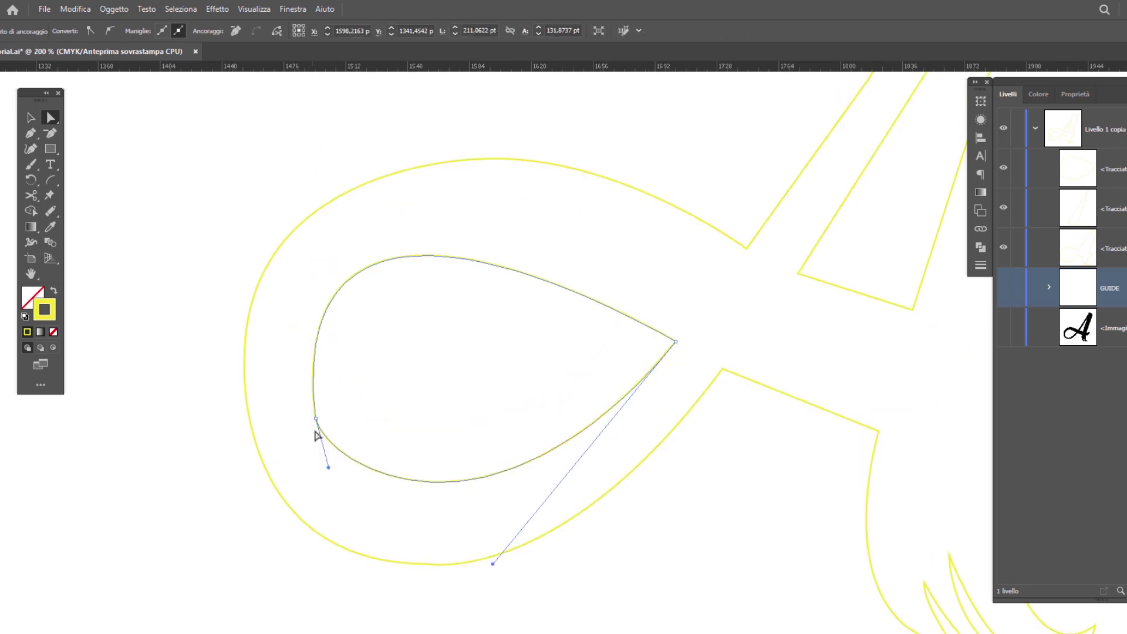
drag(316, 417, 315, 417)
click(109, 31)
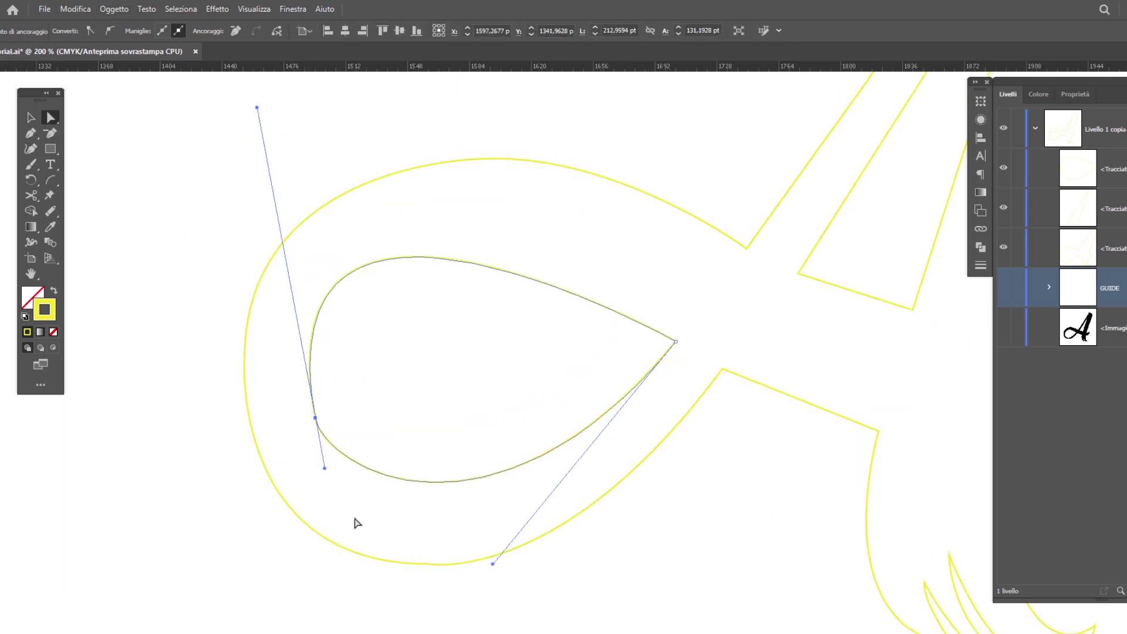
click(207, 522)
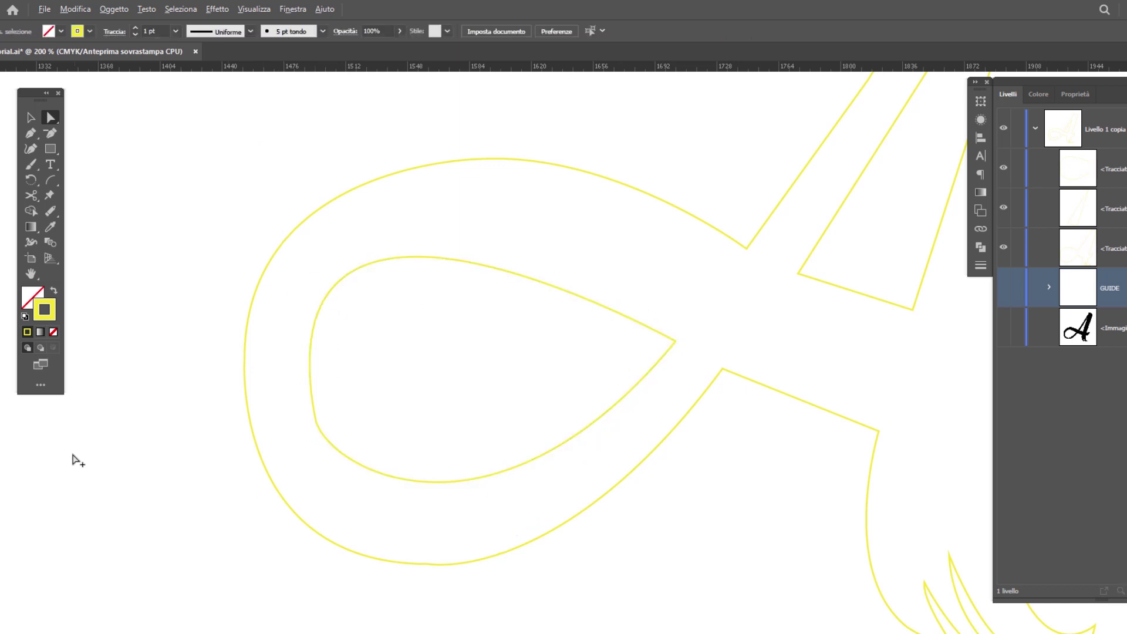
- Group the three A paths, name the group TRACCIATI, and move it right
alt+scroll(88, 432, down, 1)
alt+scroll(96, 435, down, 1)
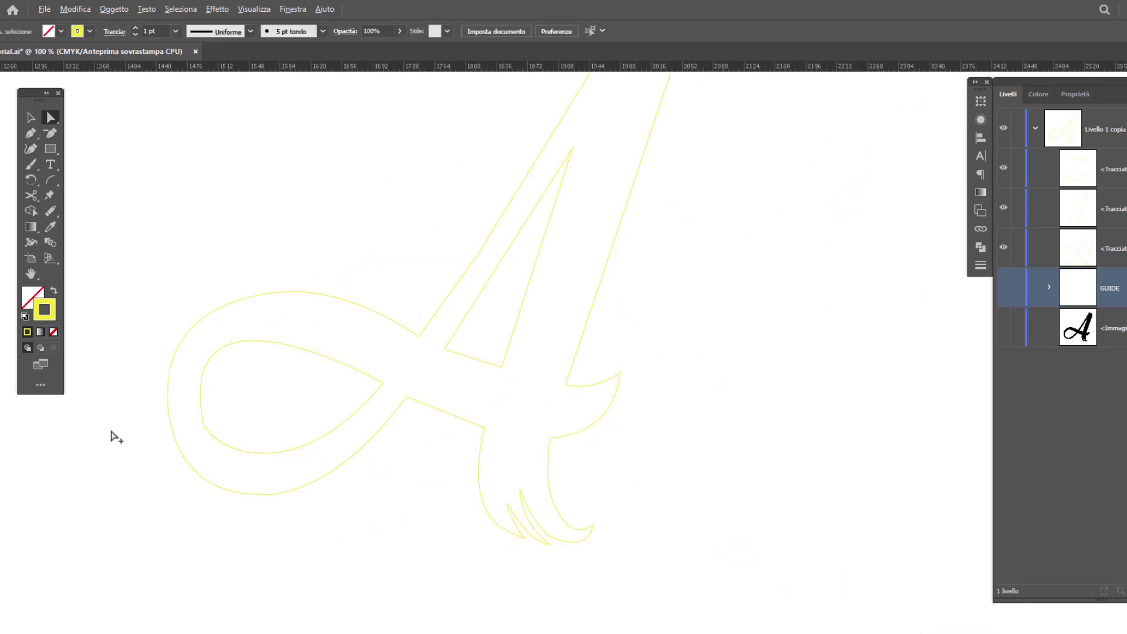
alt+scroll(117, 436, down, 1)
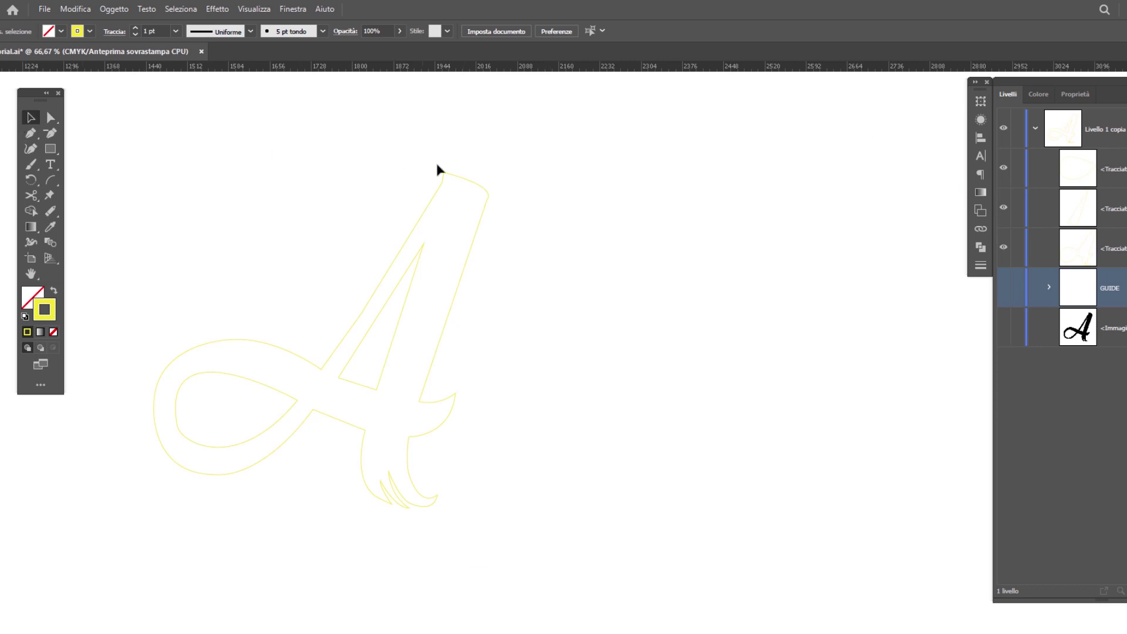
drag(413, 157, 587, 346)
drag(551, 515, 122, 326)
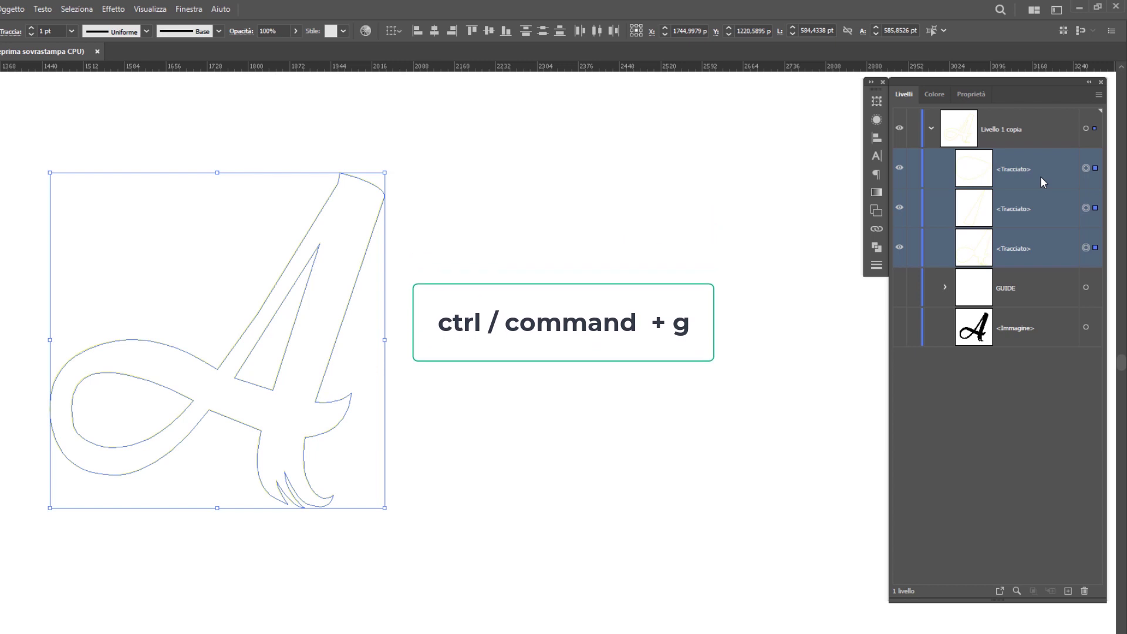
key(ctrl+g)
double_click(1011, 168)
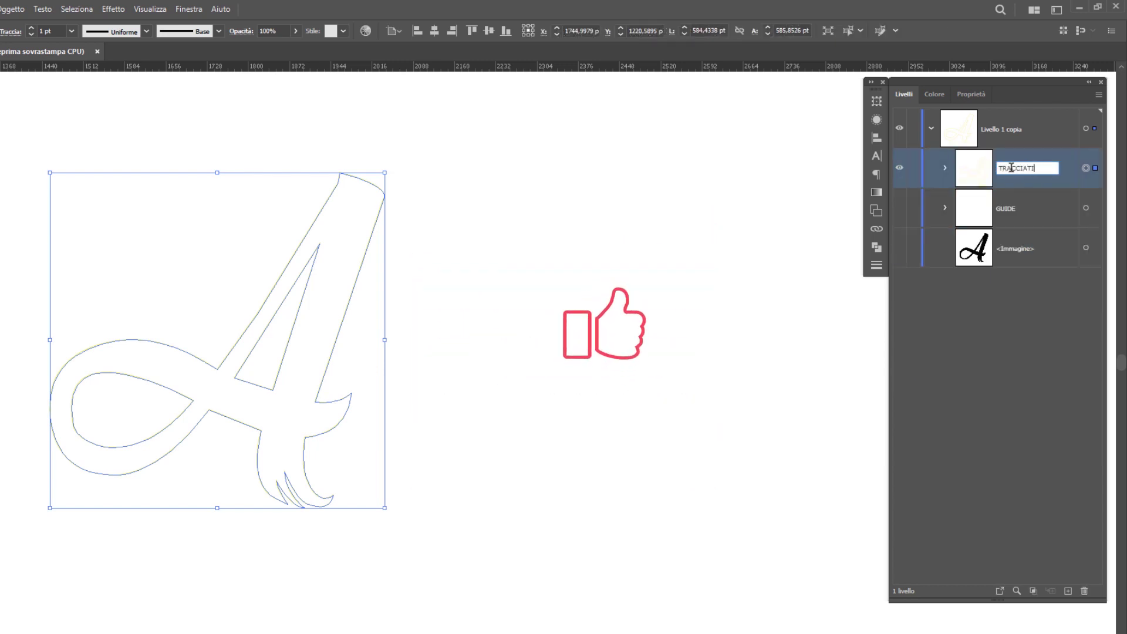
drag(311, 409, 458, 372)
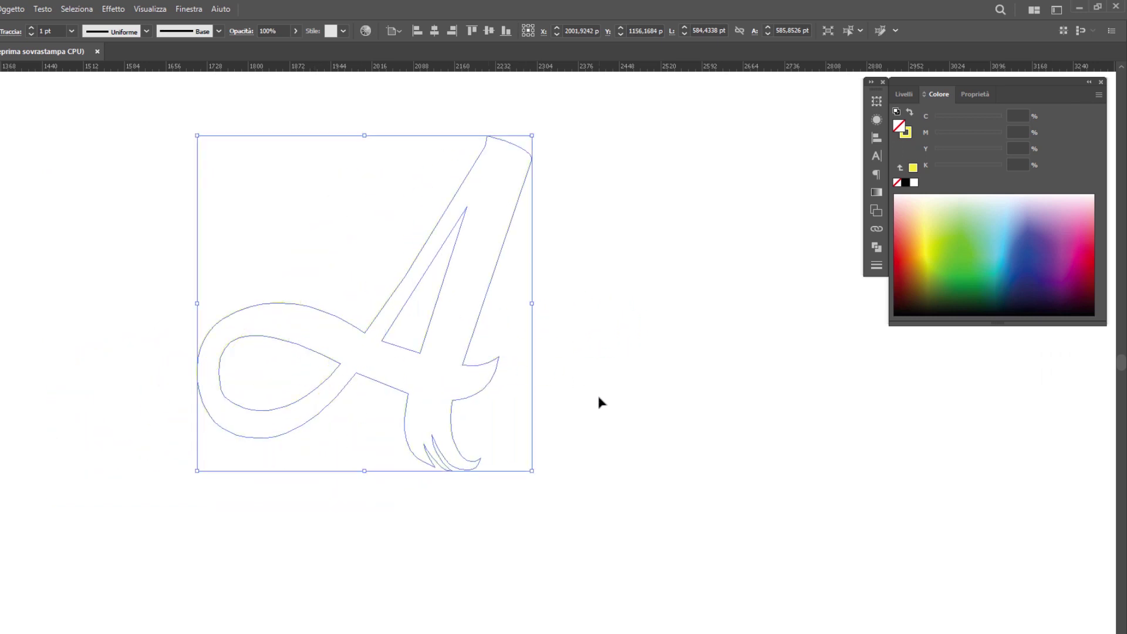
- Drag the feather stroke's tip anchor down-right and add a horizontal guide near the base
key(a)
click(429, 525)
scroll(444, 511, up, 4)
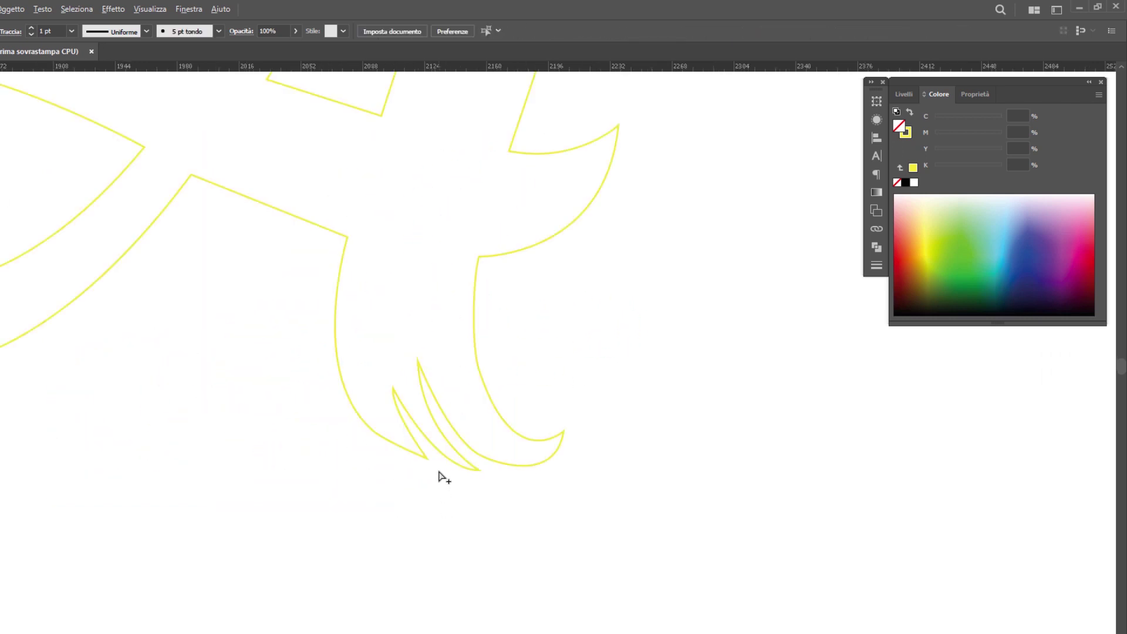
drag(428, 459, 437, 471)
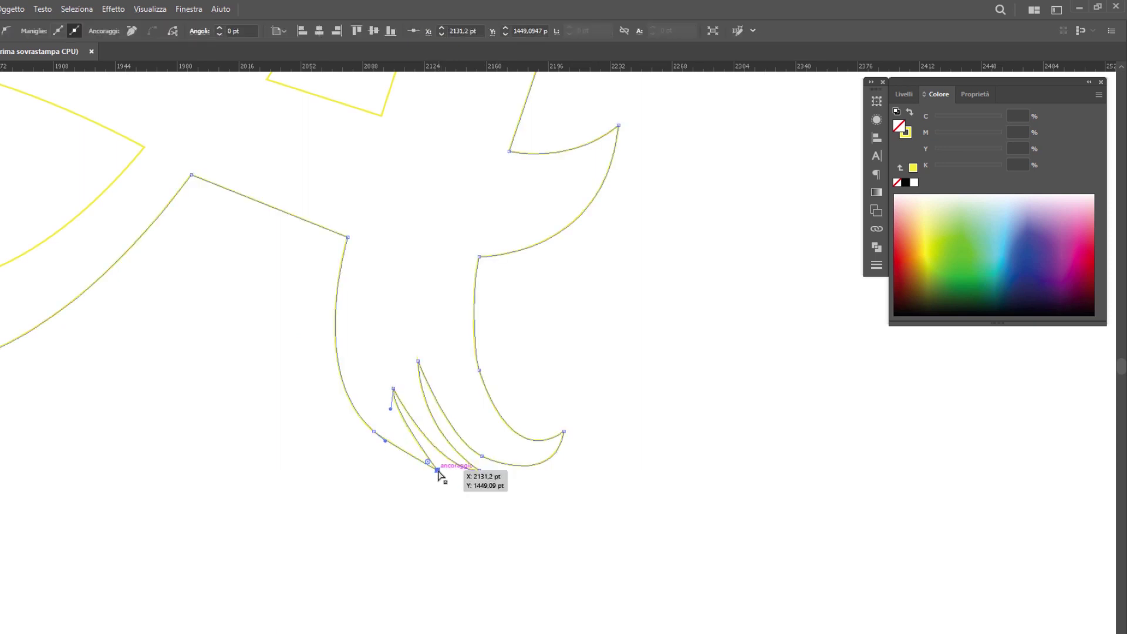
click(440, 490)
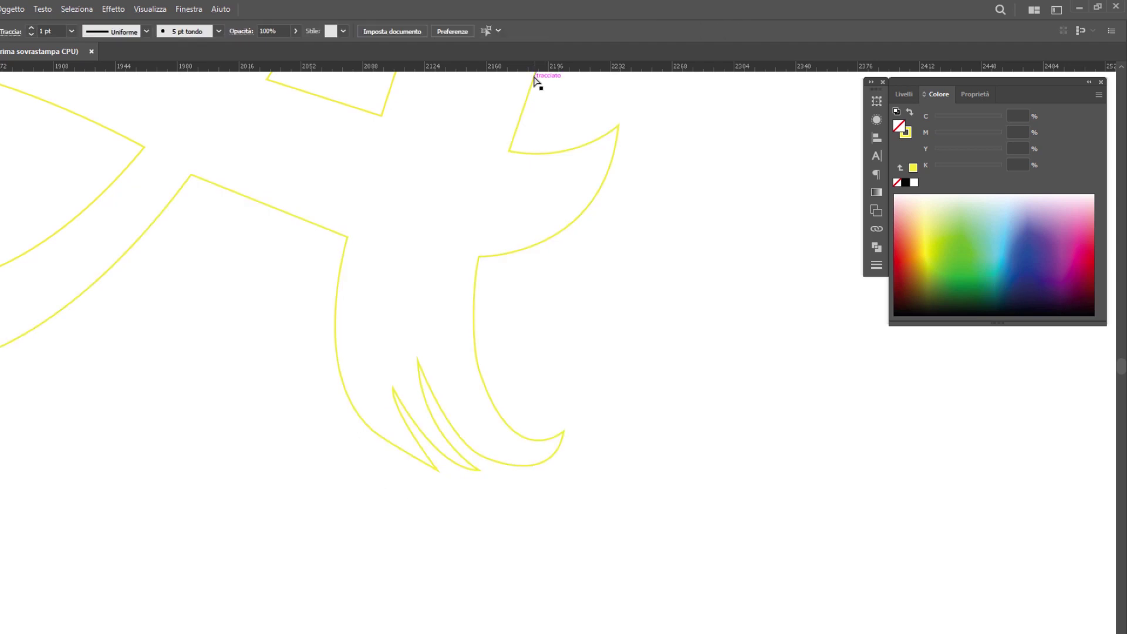
drag(535, 67, 610, 476)
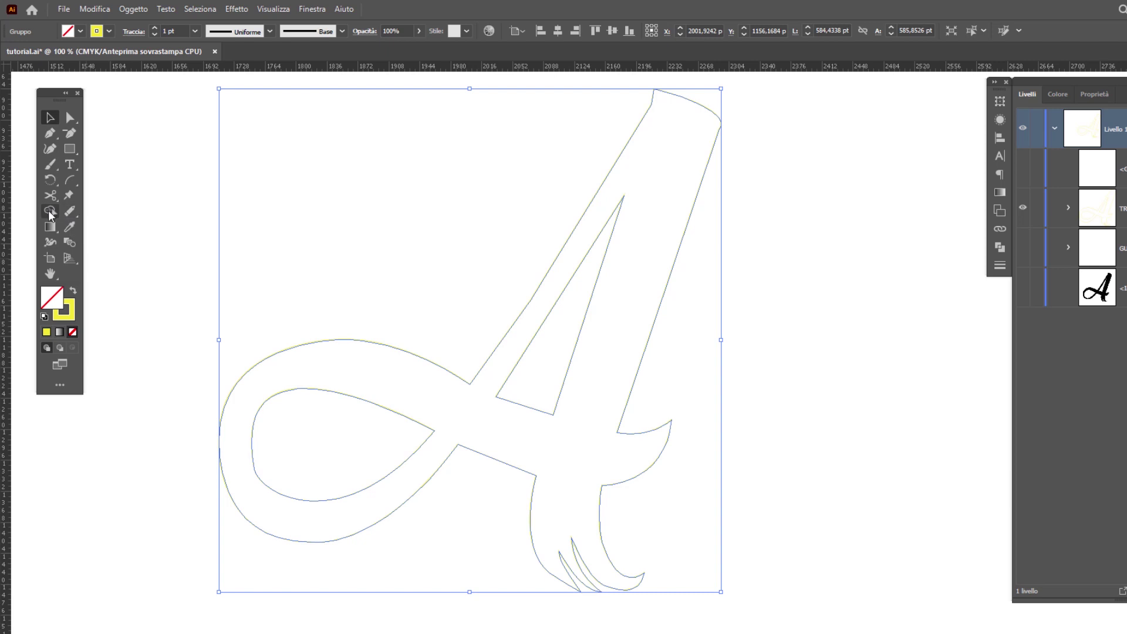
- Merge the letter shapes with Shape Builder, keeping the counters open, and swap to a yellow fill
key(shift+m)
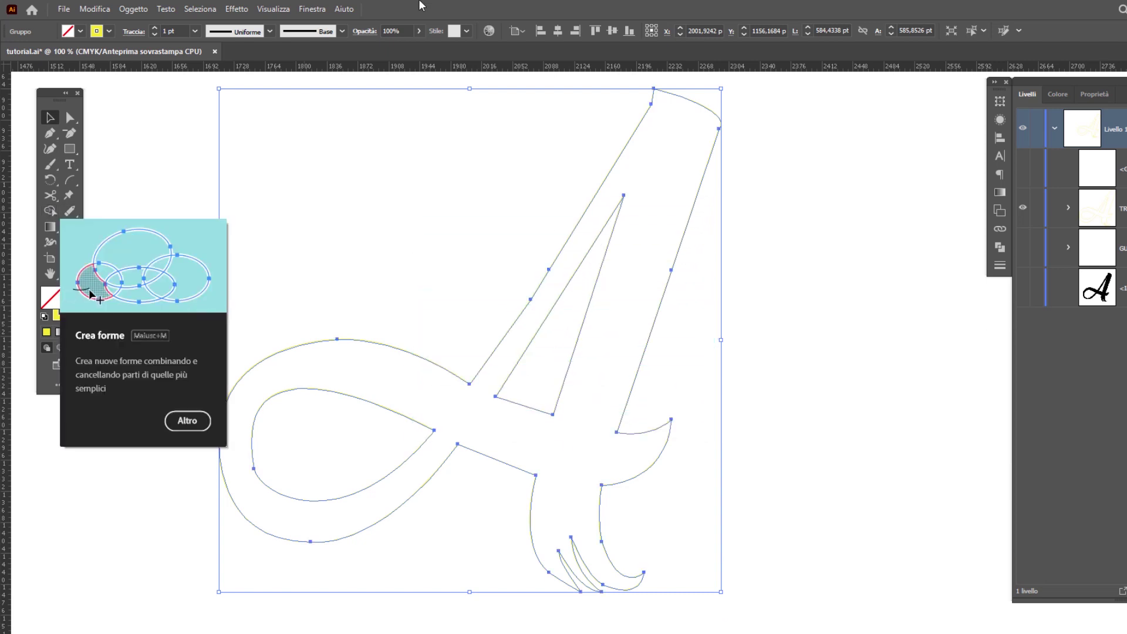
click(591, 384)
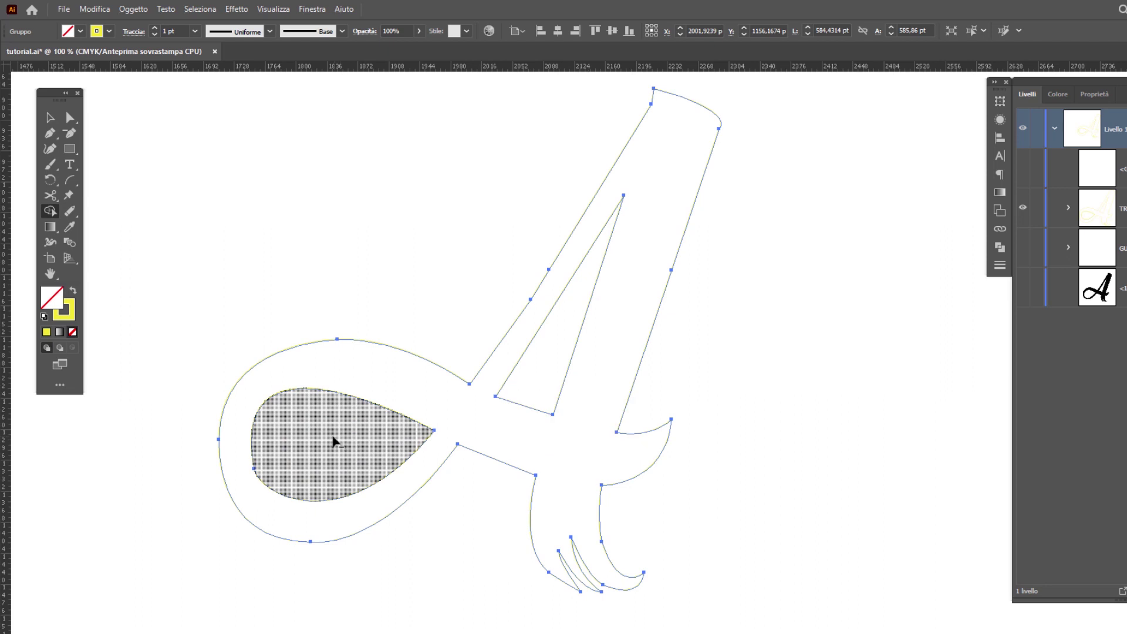
key(v)
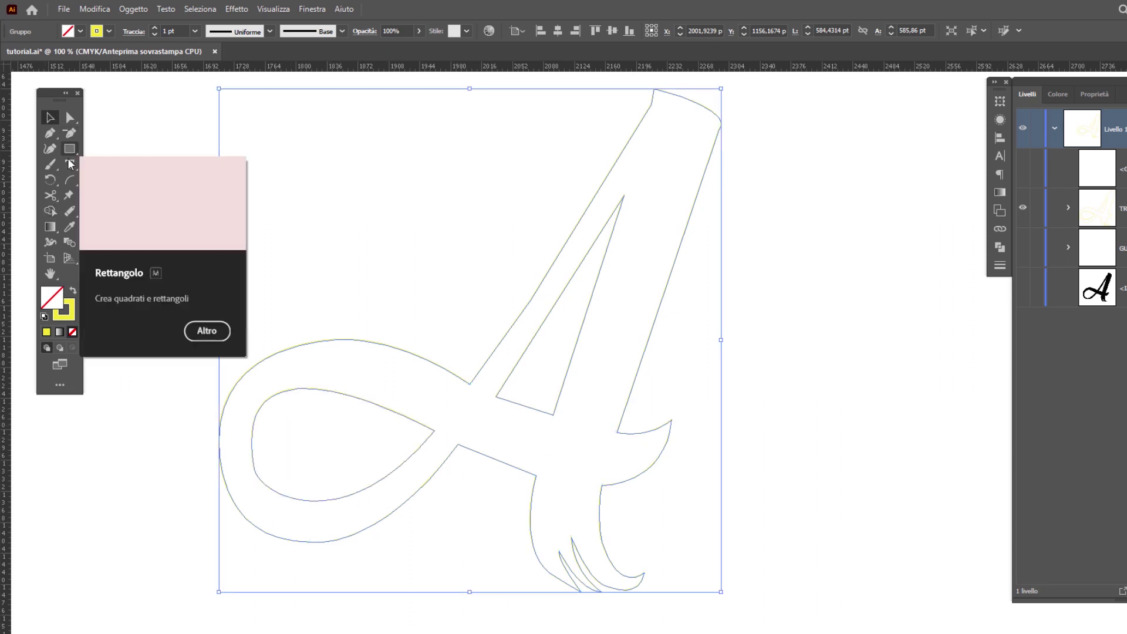
click(72, 292)
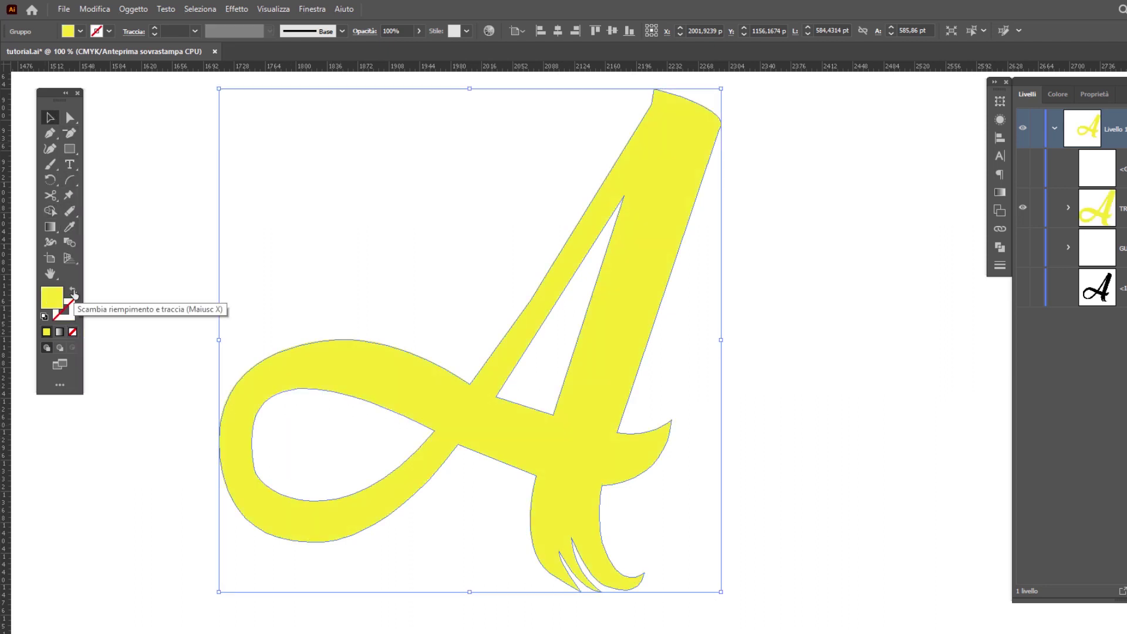
click(133, 374)
click(613, 410)
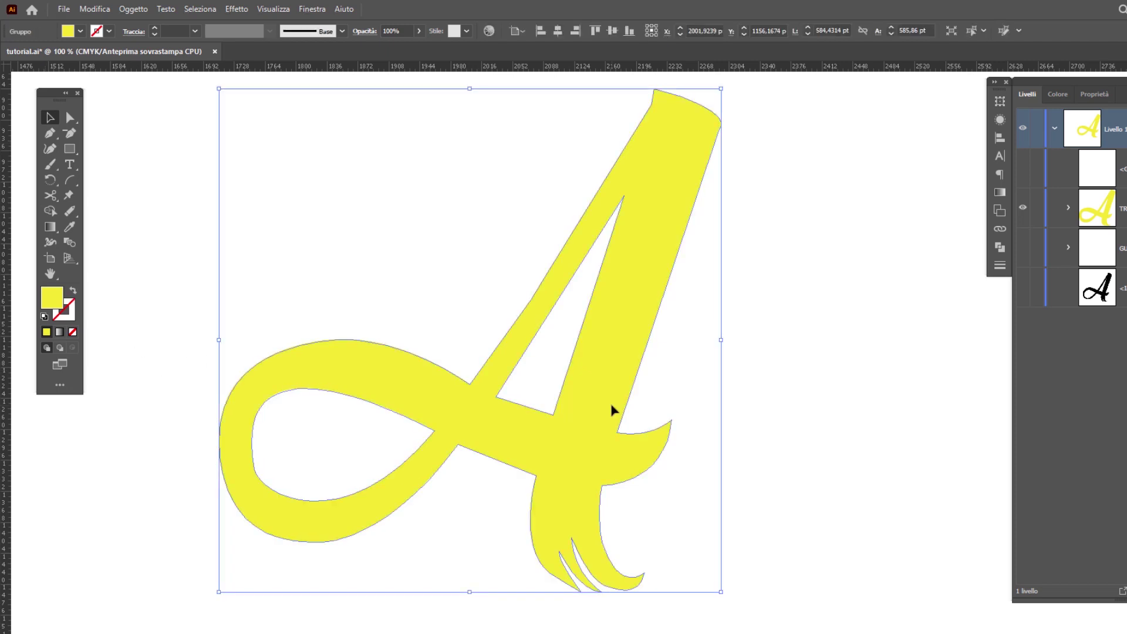
- Export the selected letter via Esporta selezione..., keeping PNG format at 1x
right_click(608, 396)
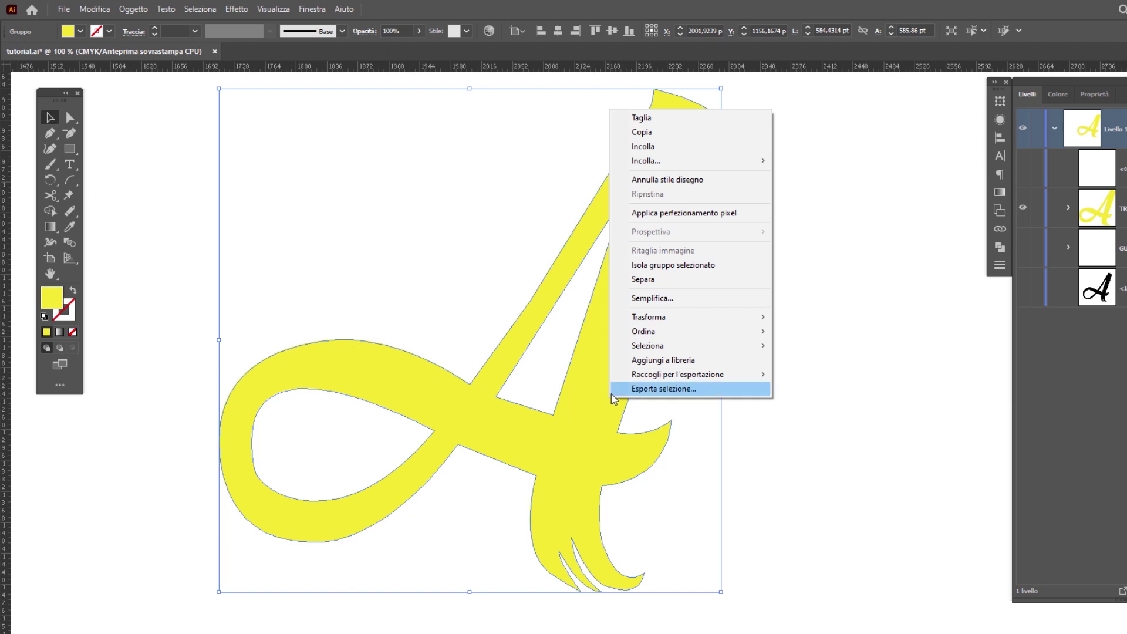
click(646, 390)
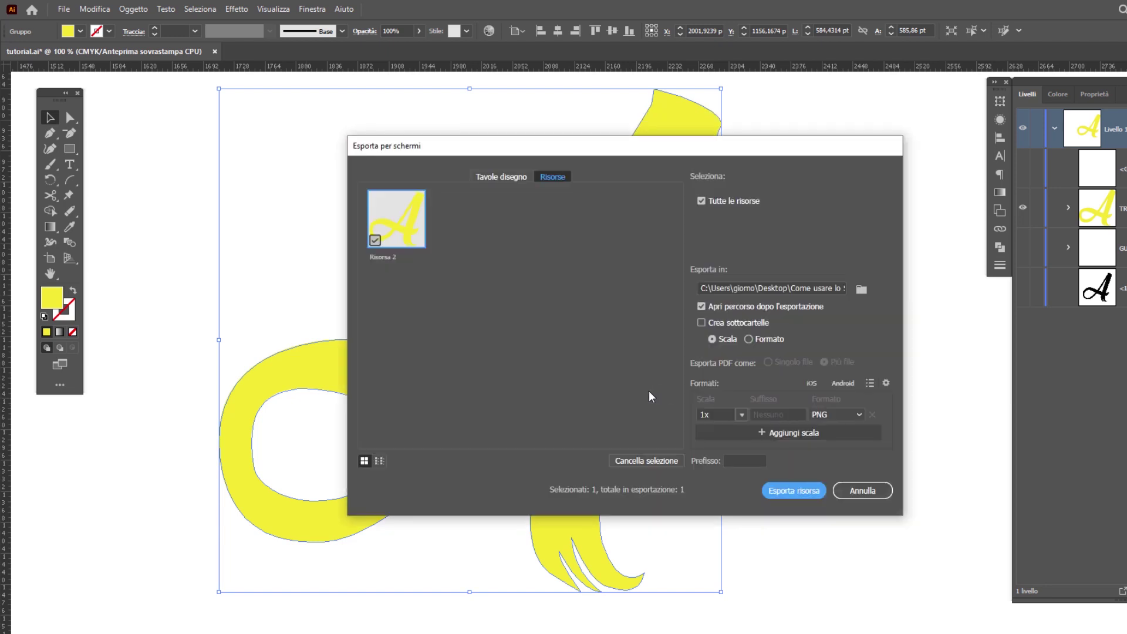
click(843, 415)
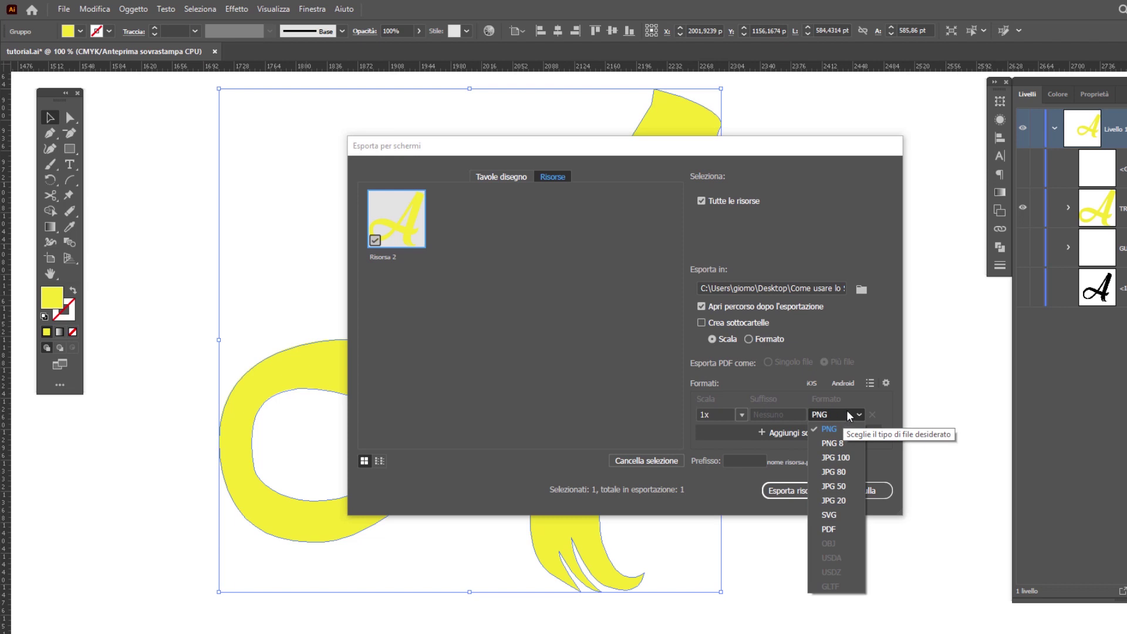
click(890, 407)
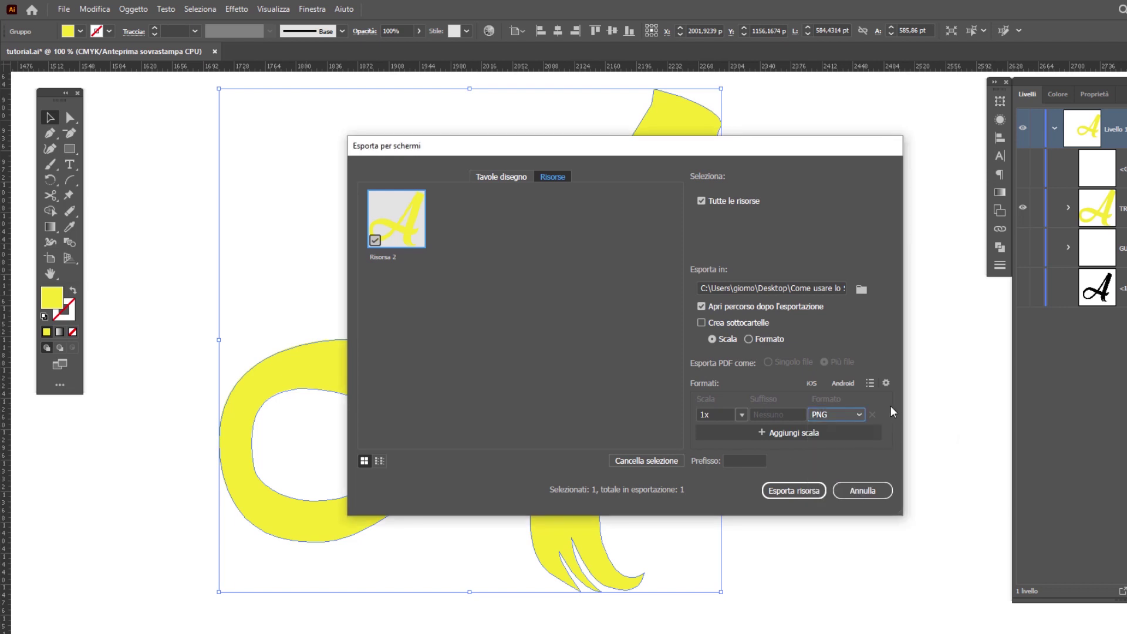